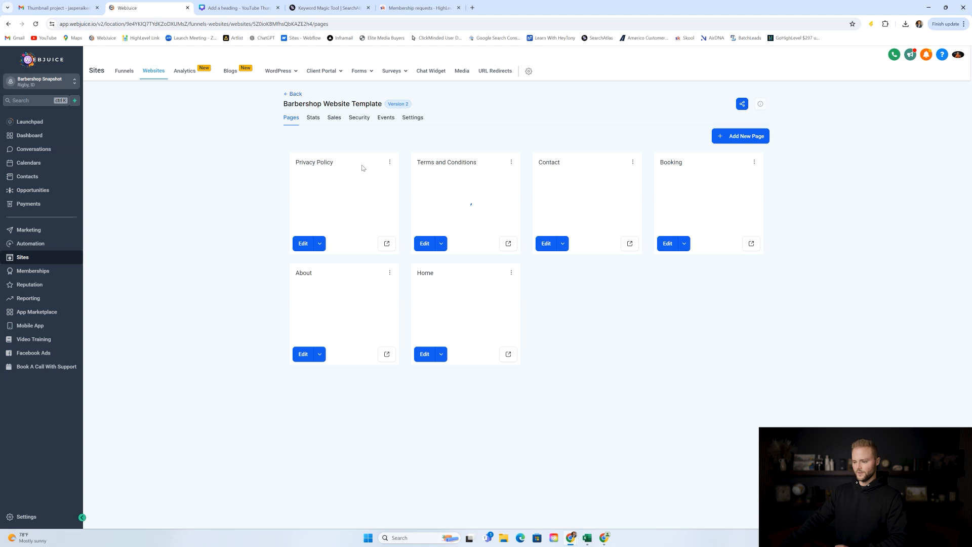
# Preview the Cutters Avenue Home page and scroll through the whole site and back up.
pyautogui.click(509, 355)
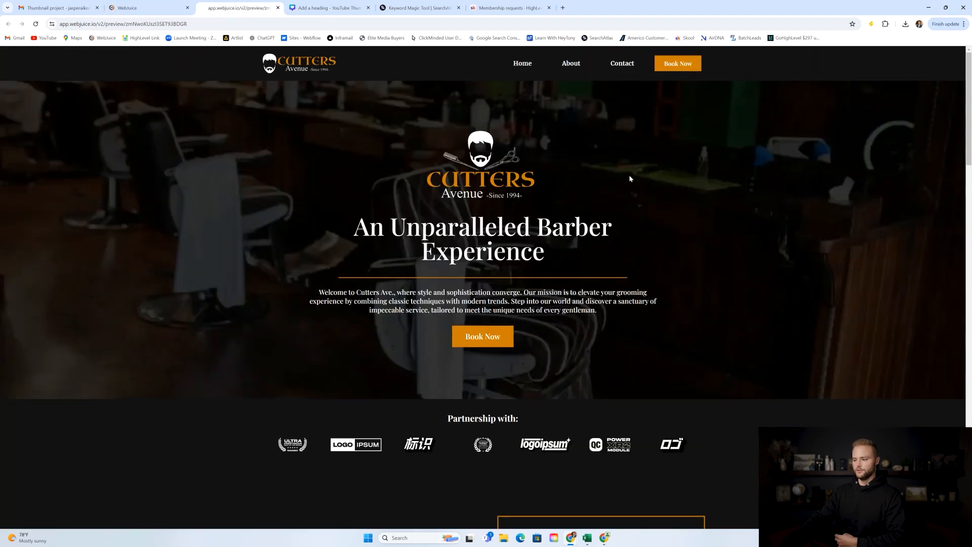
pyautogui.scroll(-2, 623, 155)
pyautogui.scroll(-9, 625, 152)
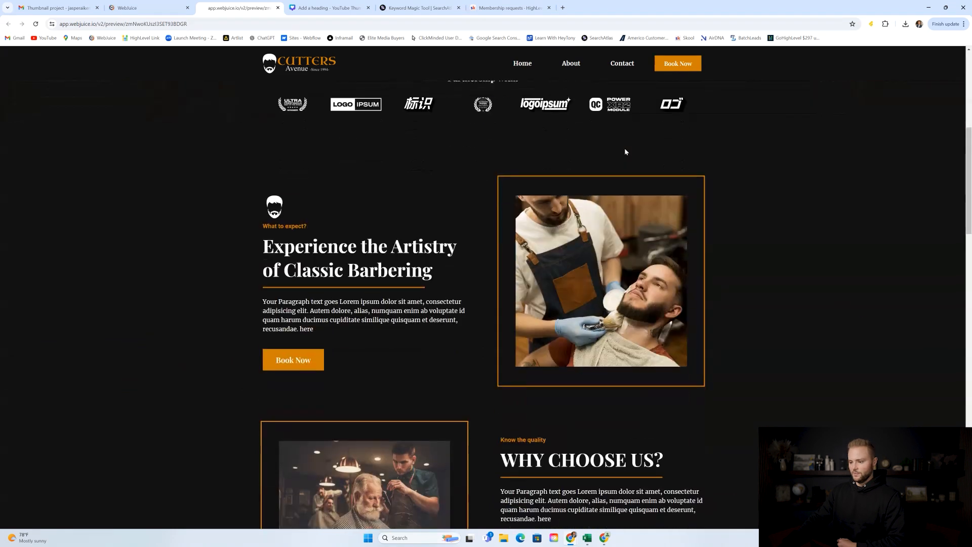
pyautogui.scroll(-8, 626, 151)
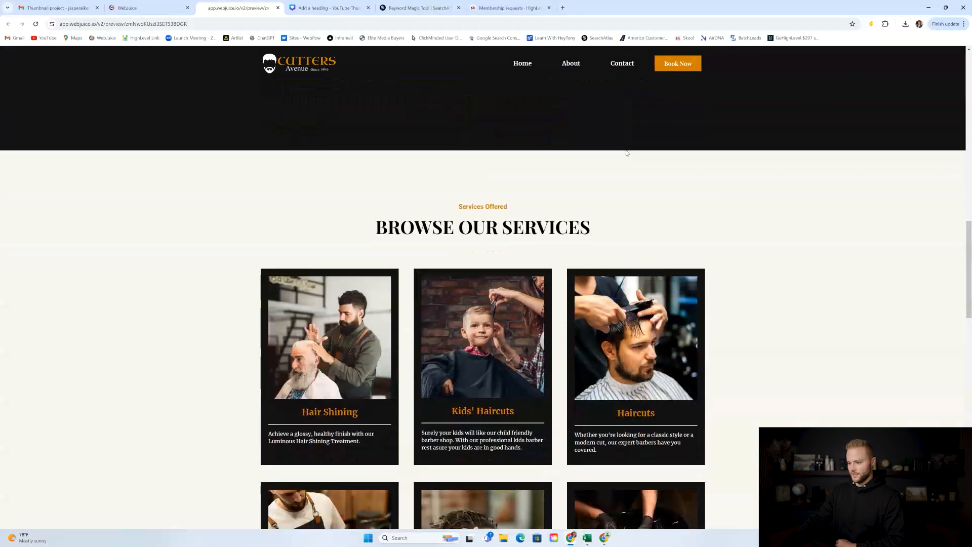
pyautogui.scroll(-7, 626, 153)
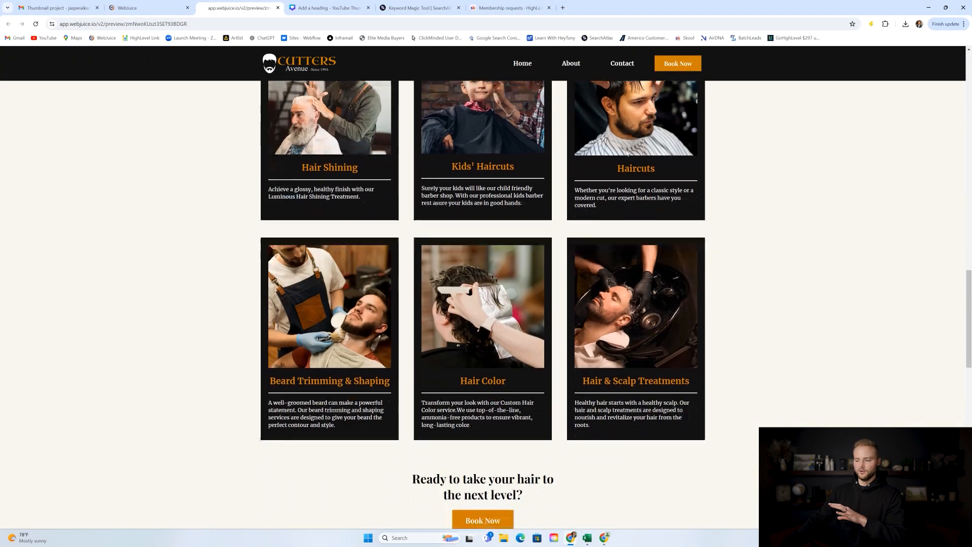
pyautogui.scroll(-9, 627, 152)
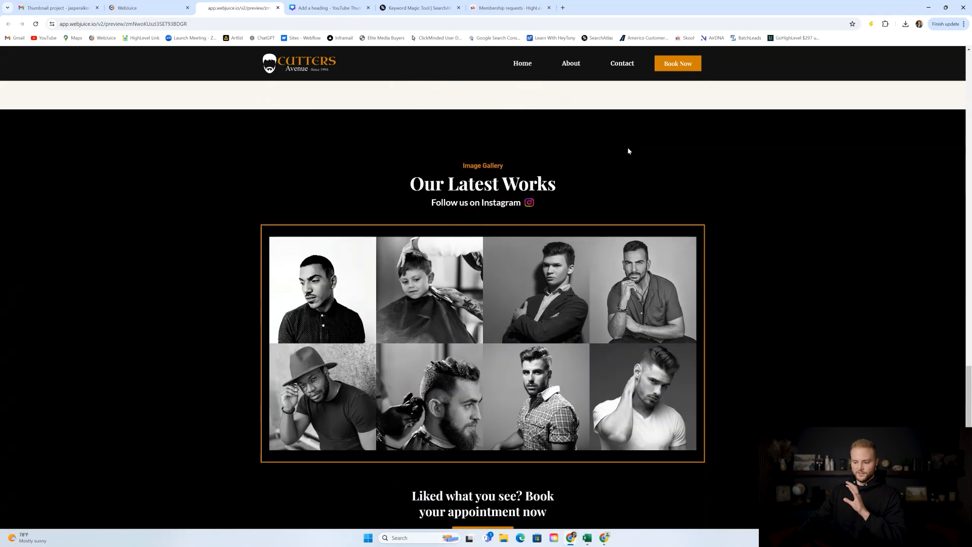
pyautogui.scroll(-2, 629, 150)
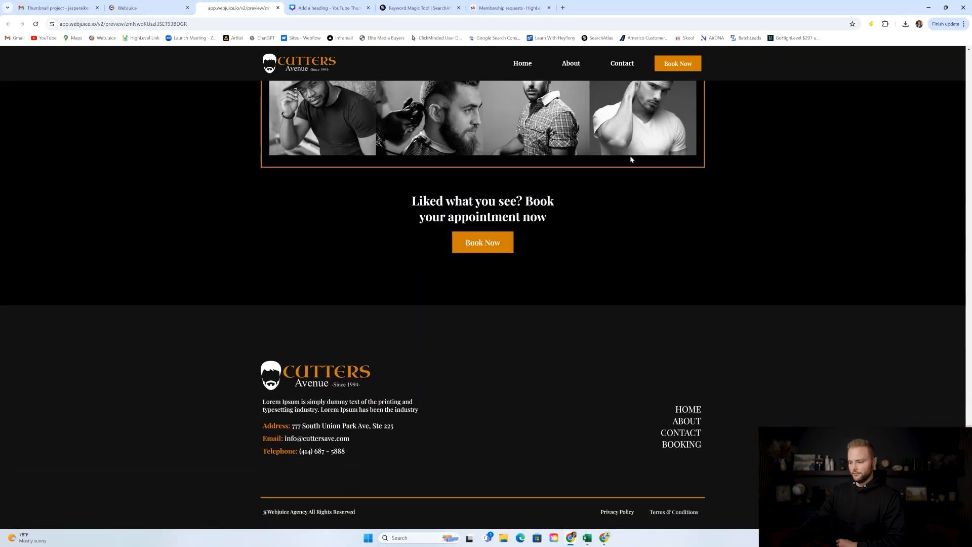
pyautogui.scroll(6, 630, 155)
pyautogui.moveTo(968, 395); pyautogui.dragTo(969, 53)
# Browse the About page, then switch to the Contact page with its contact form.
pyautogui.click(575, 65)
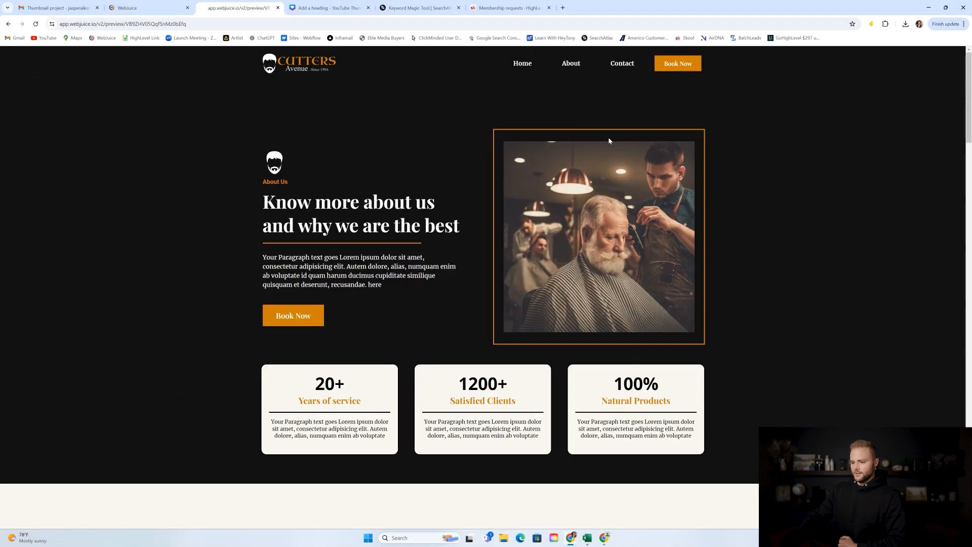
pyautogui.scroll(-10, 609, 140)
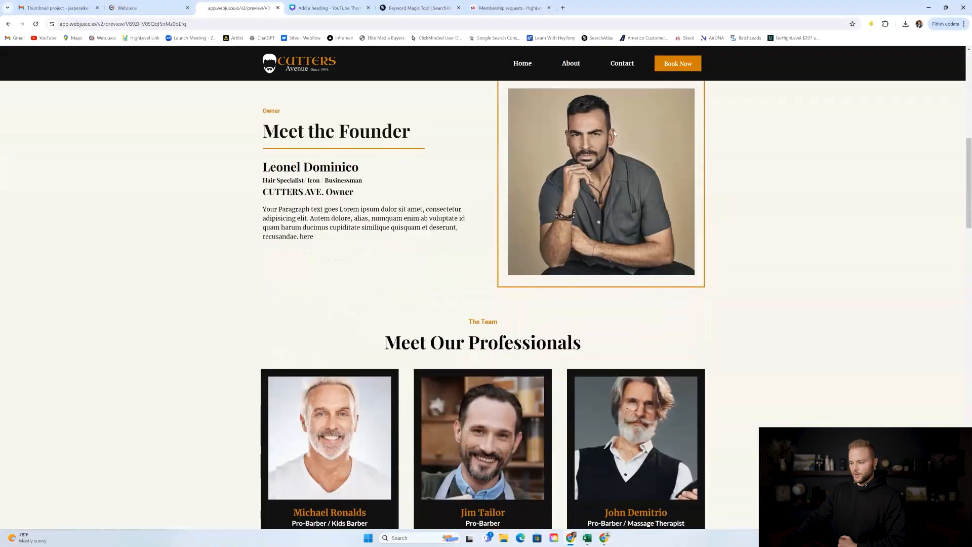
pyautogui.scroll(-10, 614, 133)
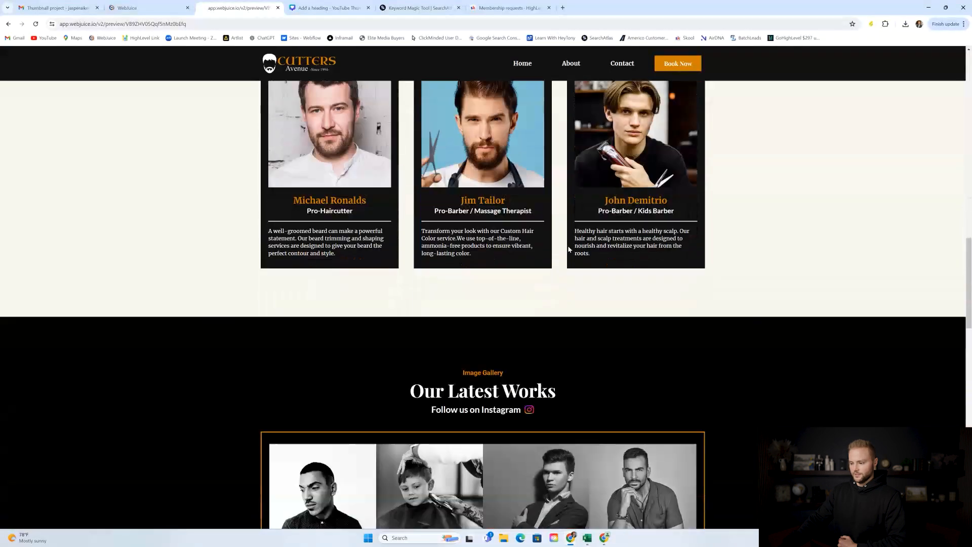
pyautogui.scroll(-5, 569, 248)
pyautogui.scroll(2, 568, 248)
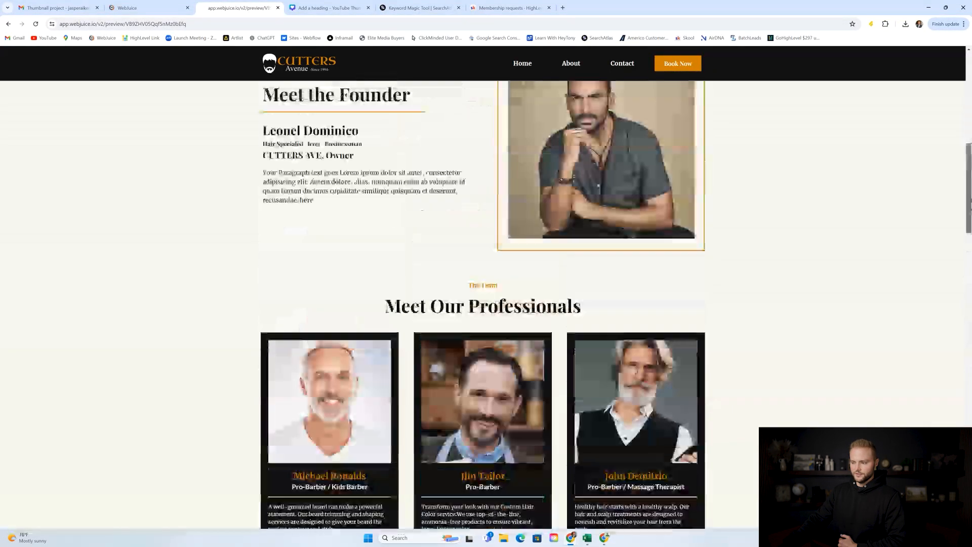
pyautogui.scroll(10, 890, 182)
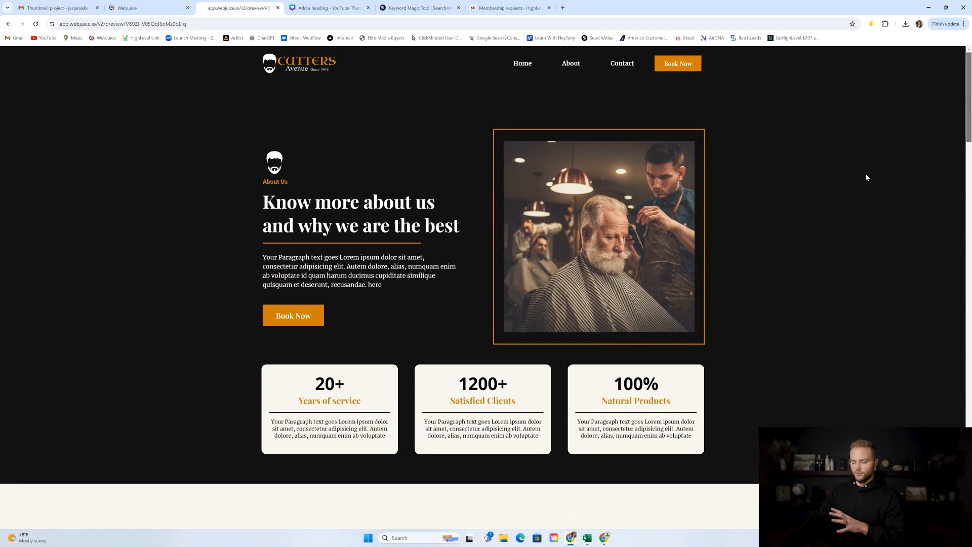
pyautogui.click(622, 64)
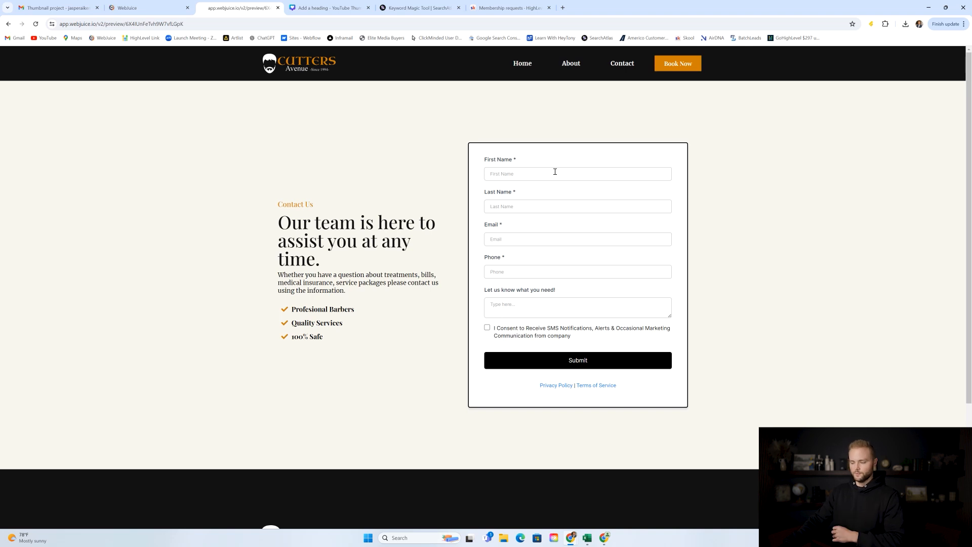
# Go to the Book Now page and scroll its four Barbershop Appointments services.
pyautogui.scroll(-1, 493, 147)
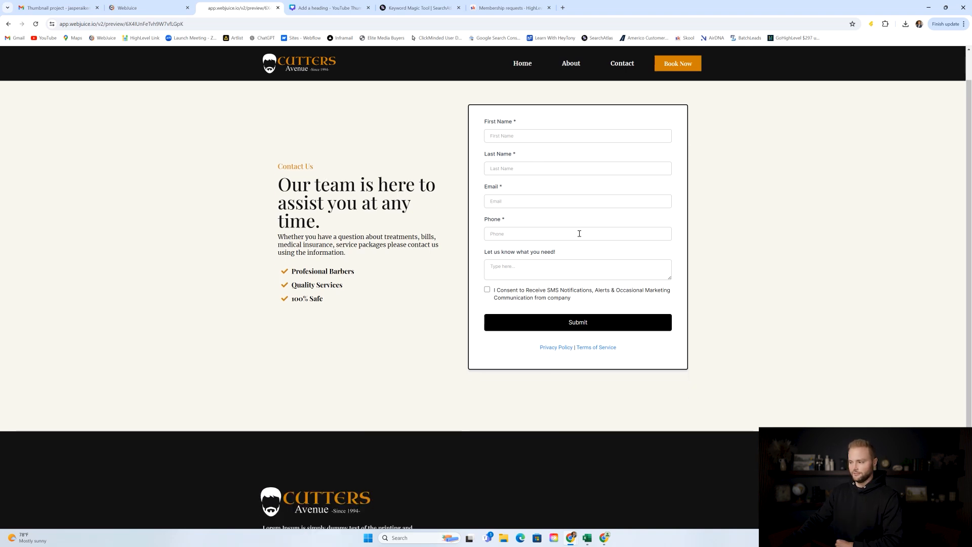
pyautogui.click(676, 66)
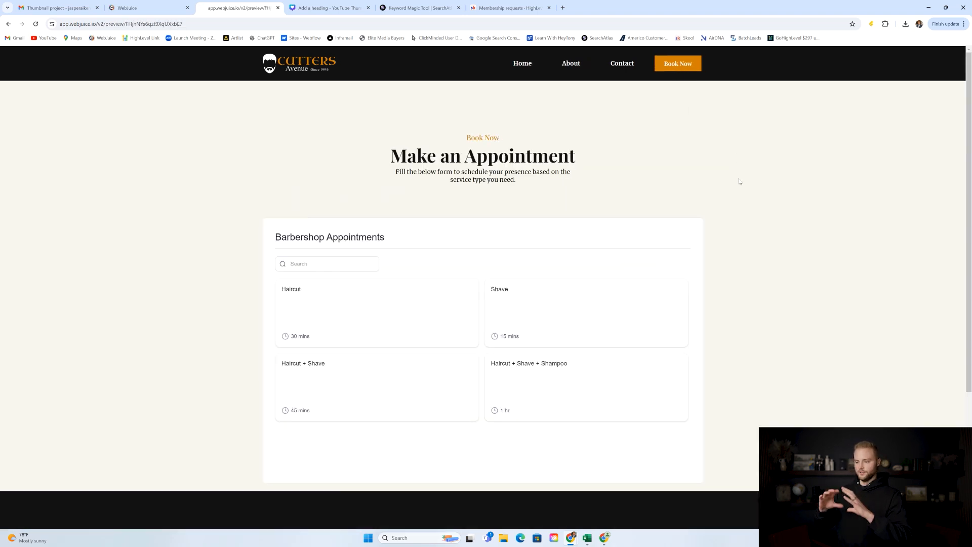
pyautogui.scroll(-3, 740, 181)
pyautogui.scroll(1, 633, 195)
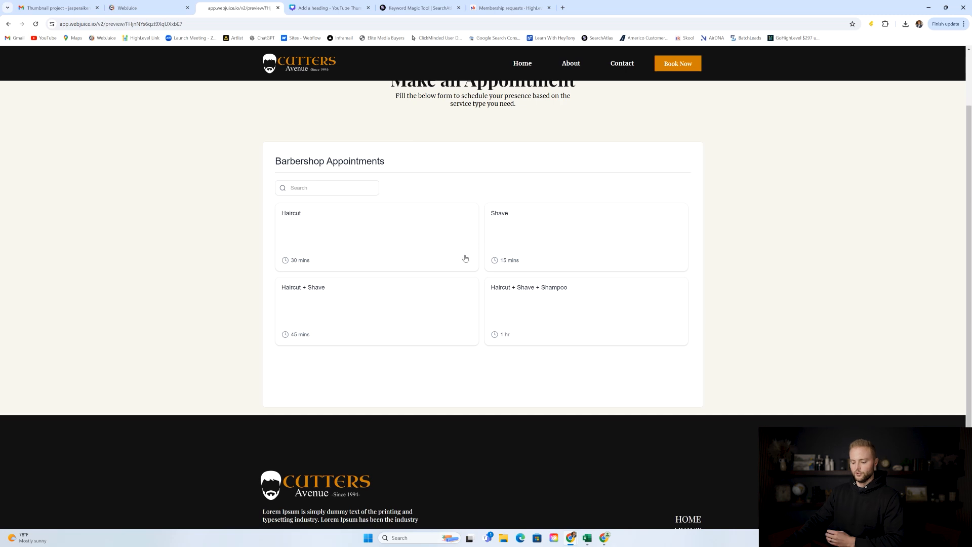
pyautogui.scroll(2, 404, 216)
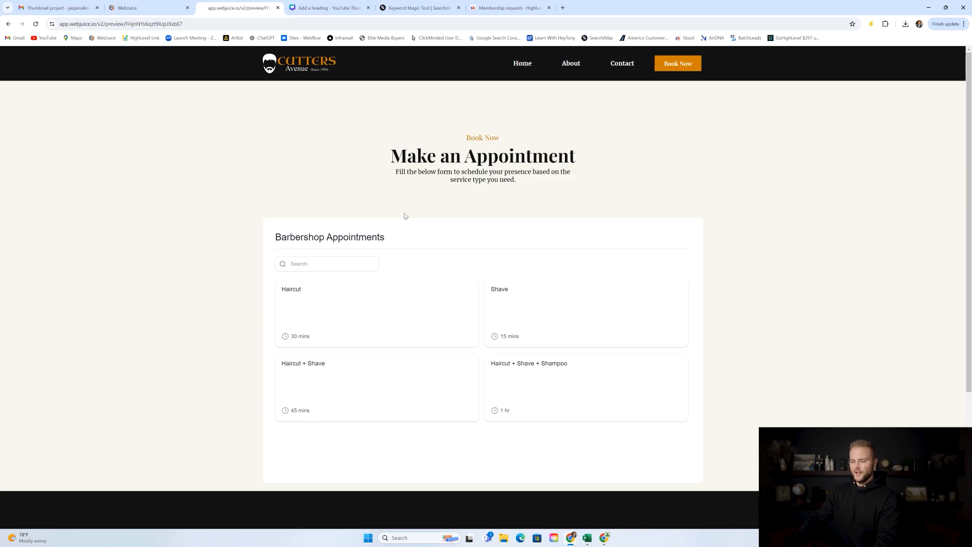
# Return to Home, dismiss the 'Have a question?' chat widget, and go back to the Pages list.
pyautogui.click(522, 64)
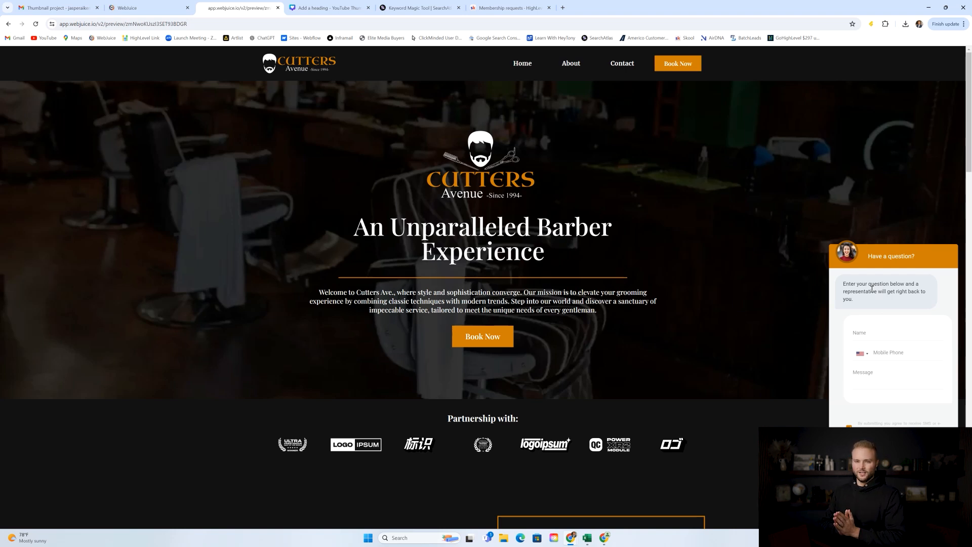
pyautogui.click(947, 511)
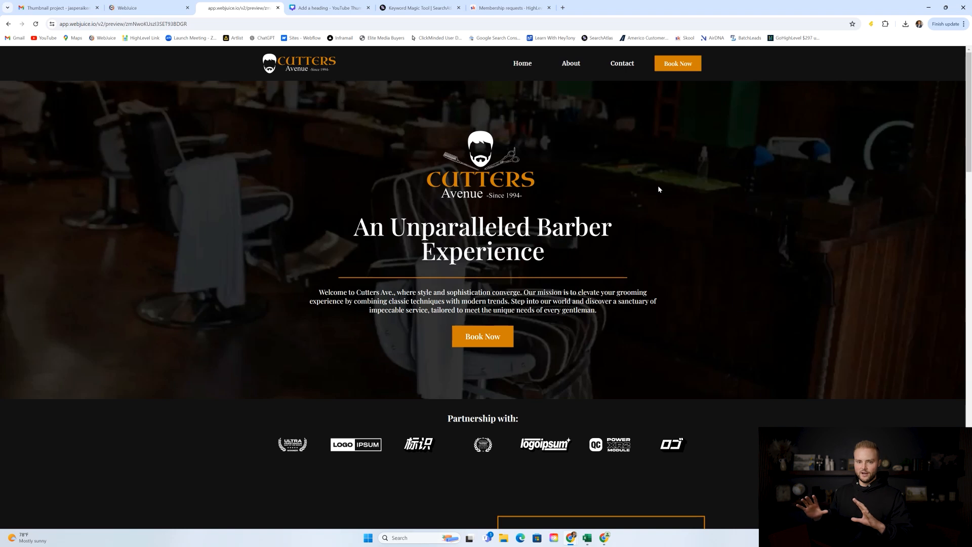
pyautogui.click(147, 8)
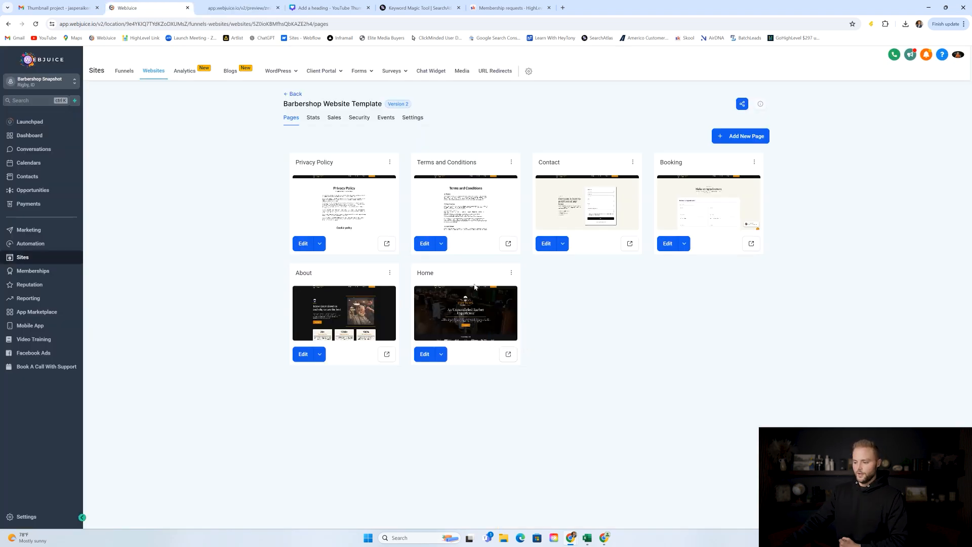
# Open Barbershop Contact Form from the Forms Builder list.
pyautogui.moveTo(361, 74)
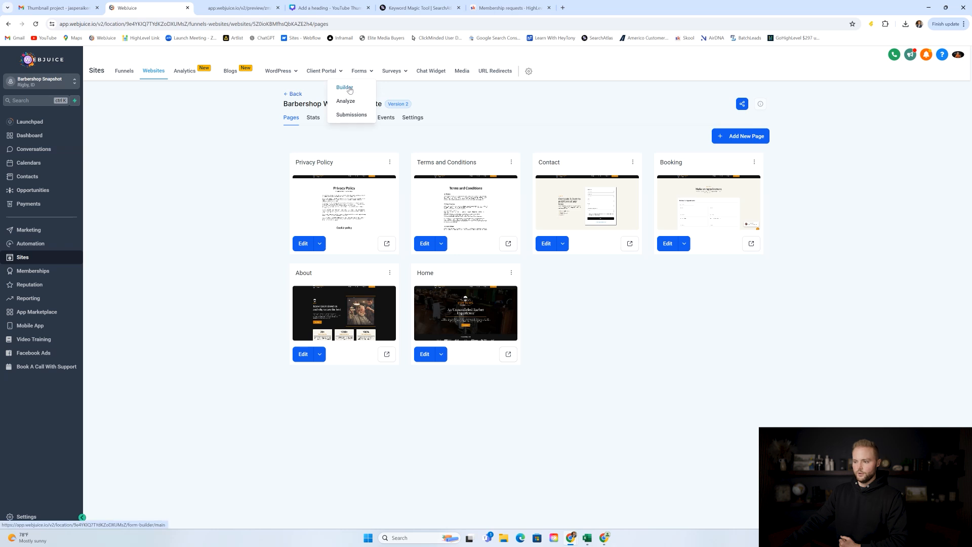
pyautogui.click(350, 89)
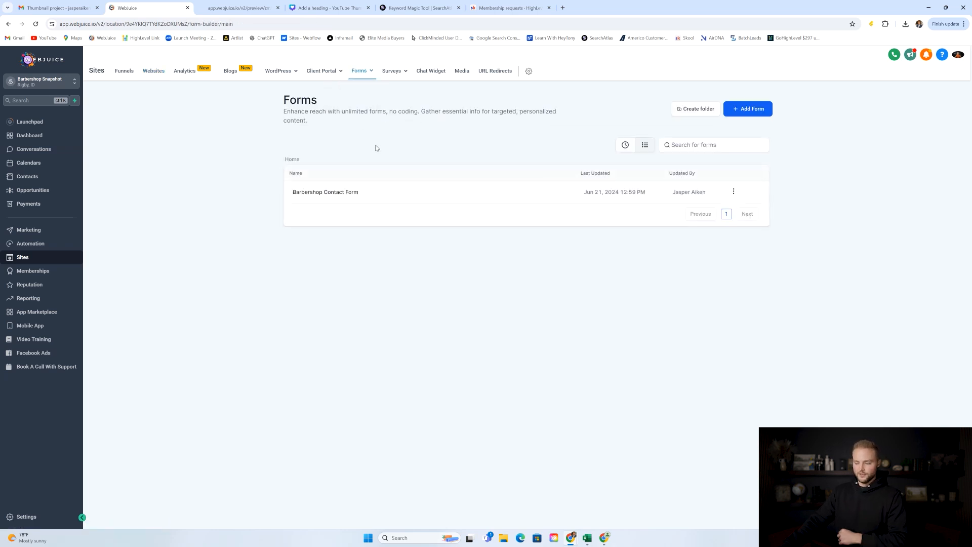
pyautogui.click(325, 193)
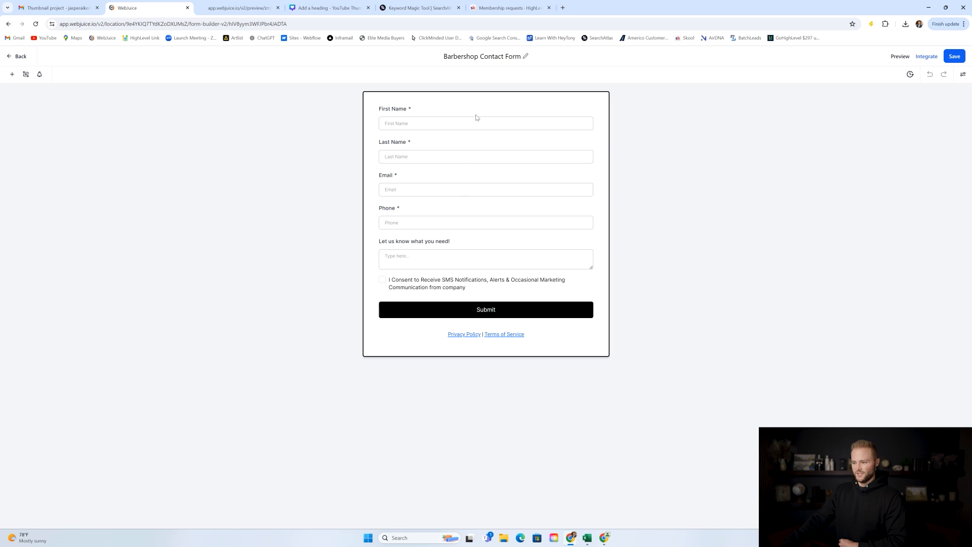
# Review the form's addable elements, custom fields and style settings, then exit to the forms list.
pyautogui.click(11, 74)
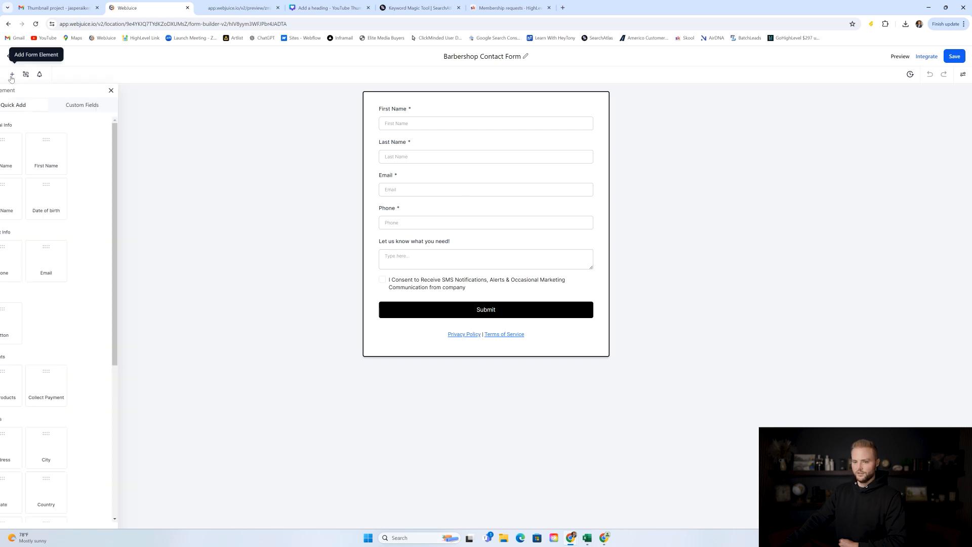
pyautogui.scroll(-5, 86, 215)
pyautogui.scroll(5, 99, 273)
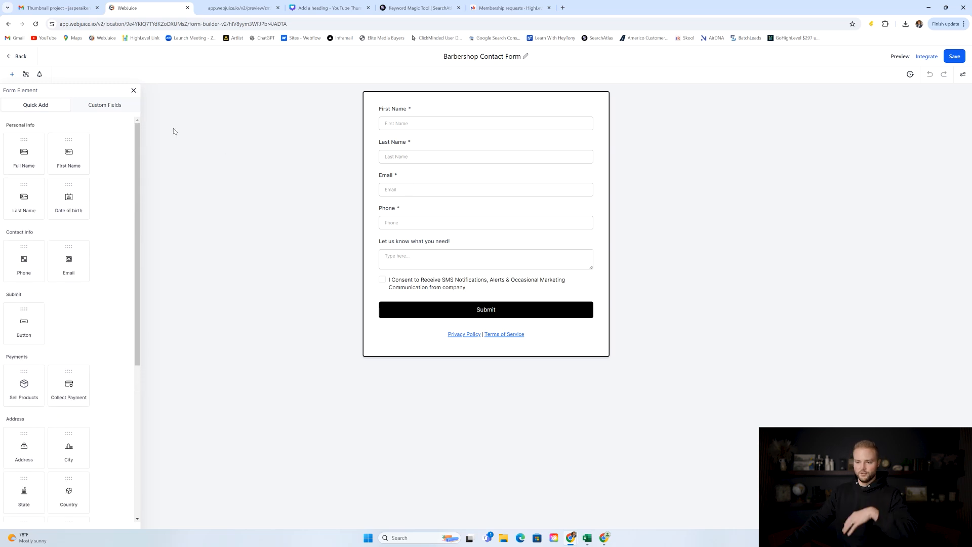
pyautogui.click(105, 104)
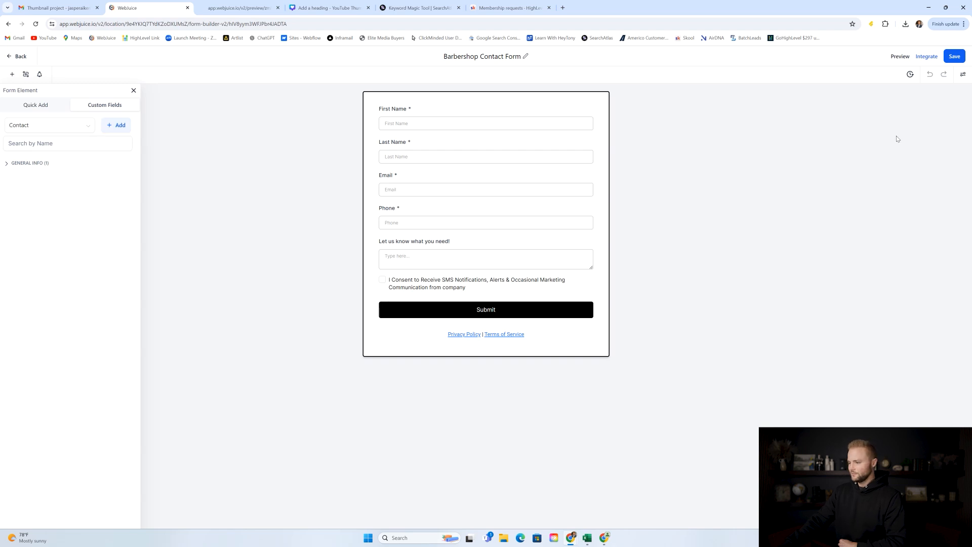
pyautogui.click(963, 74)
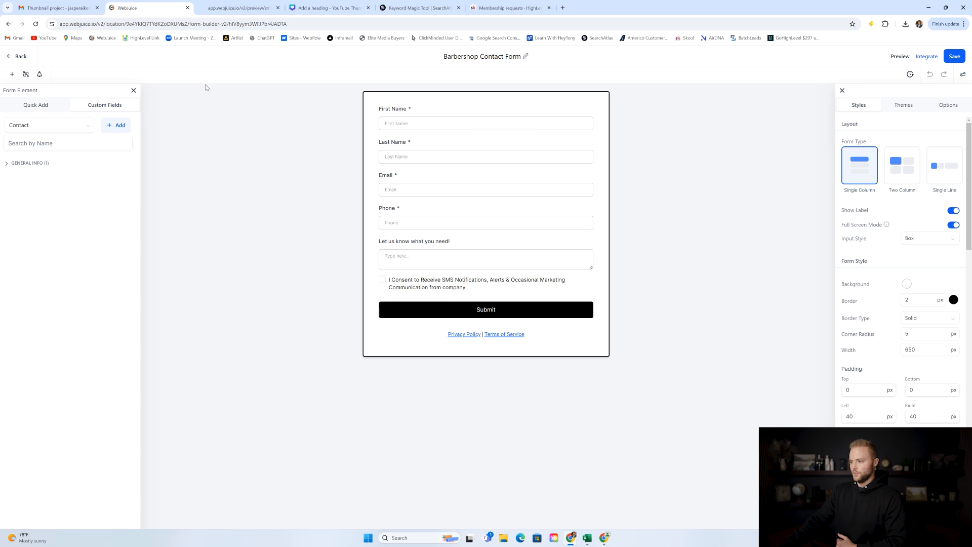
pyautogui.click(21, 57)
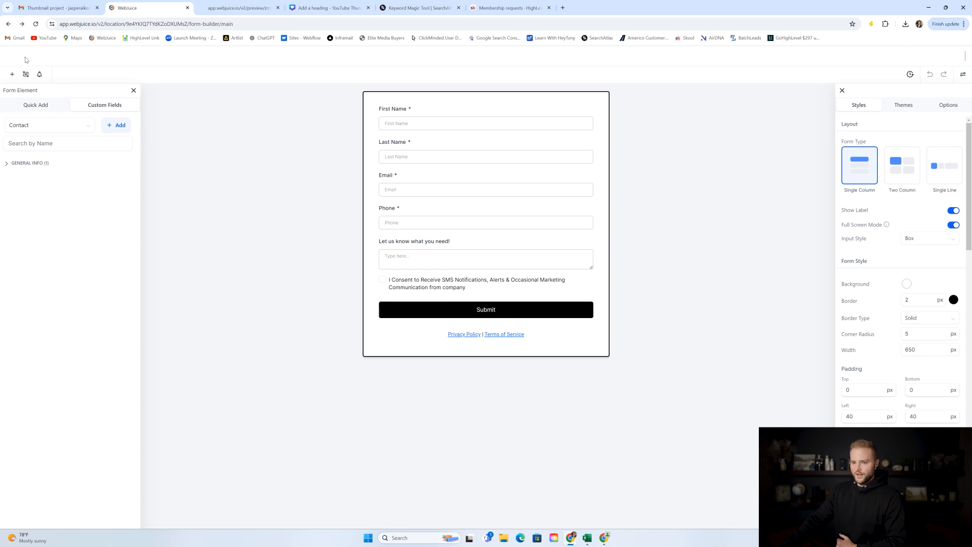
# Open the barbershop website's Contact page in the page editor.
pyautogui.click(156, 75)
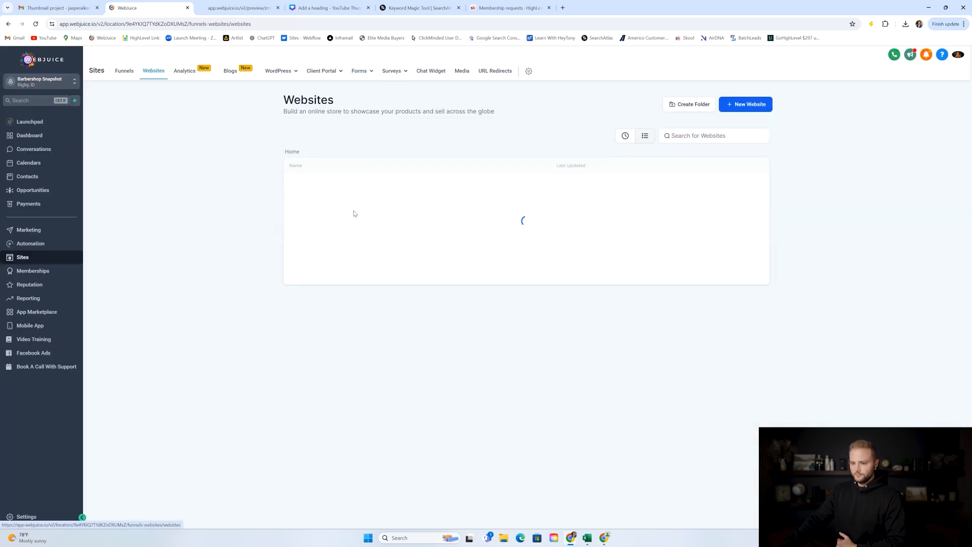
pyautogui.click(323, 185)
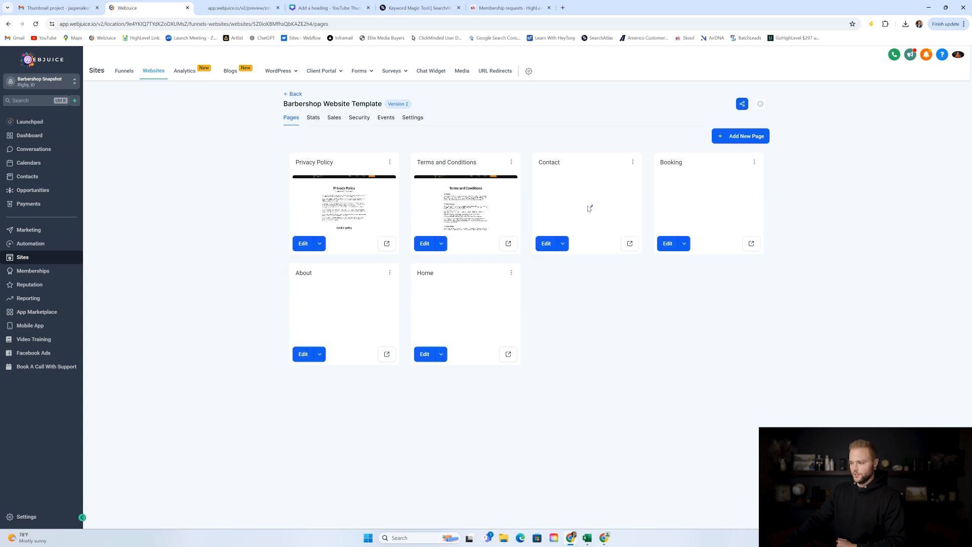
pyautogui.click(594, 218)
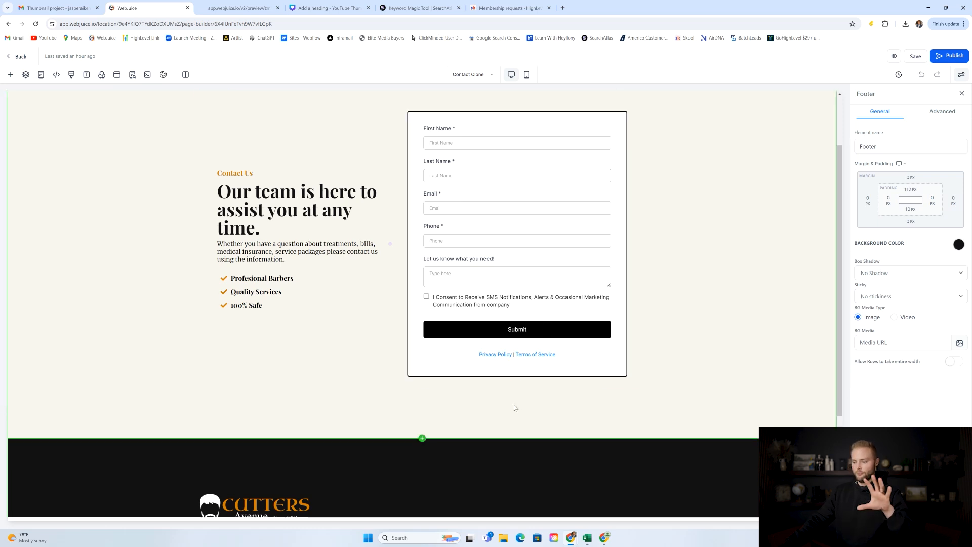
# Add a Form element below the existing form, loaded with Barbershop Contact Form.
pyautogui.click(517, 378)
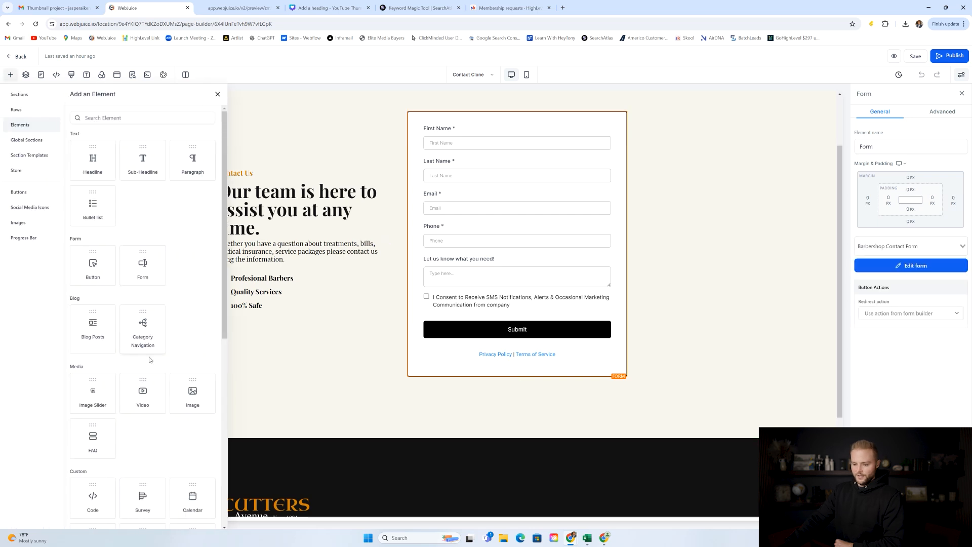
pyautogui.scroll(-2, 178, 283)
pyautogui.scroll(3, 166, 259)
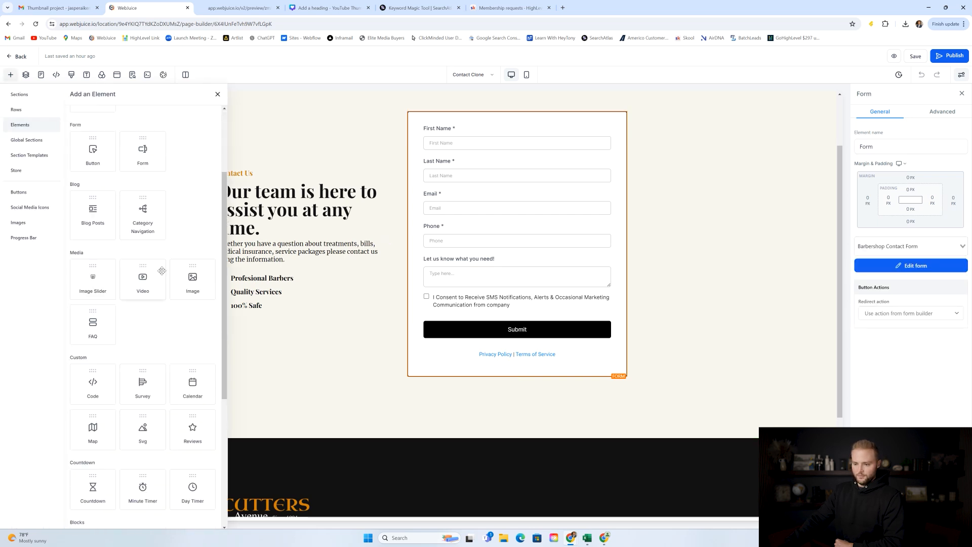
pyautogui.click(149, 228)
pyautogui.click(504, 258)
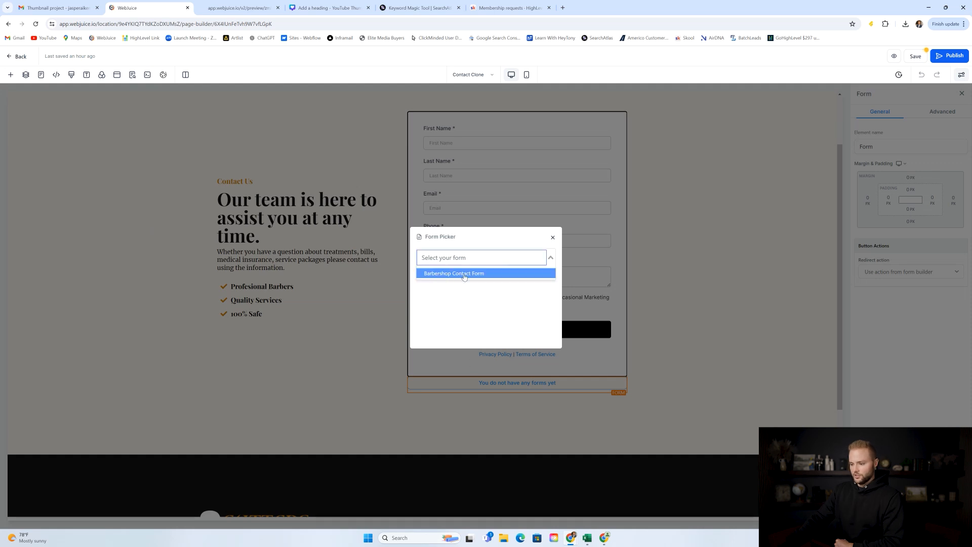
pyautogui.click(464, 276)
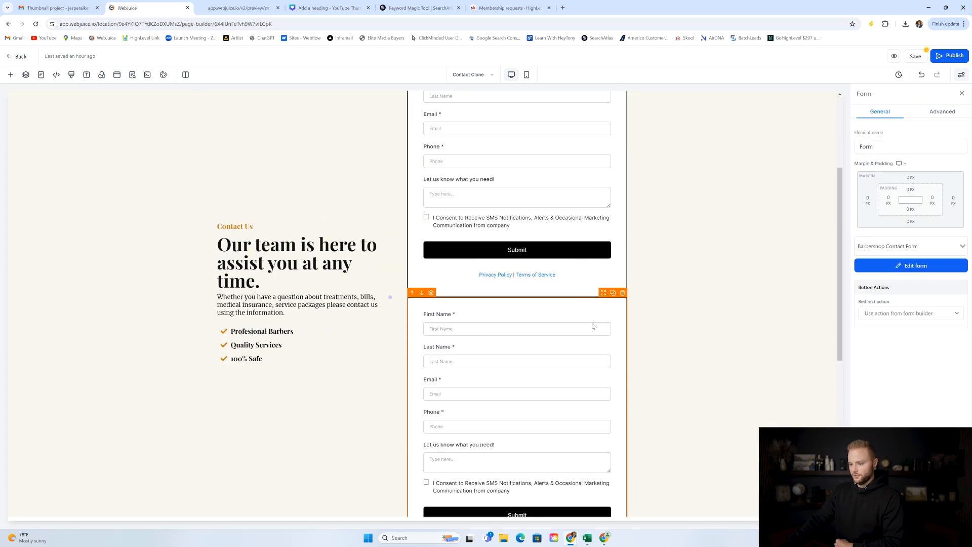
# Delete the duplicate form, save the Contact page, and return to the pages list.
pyautogui.click(622, 292)
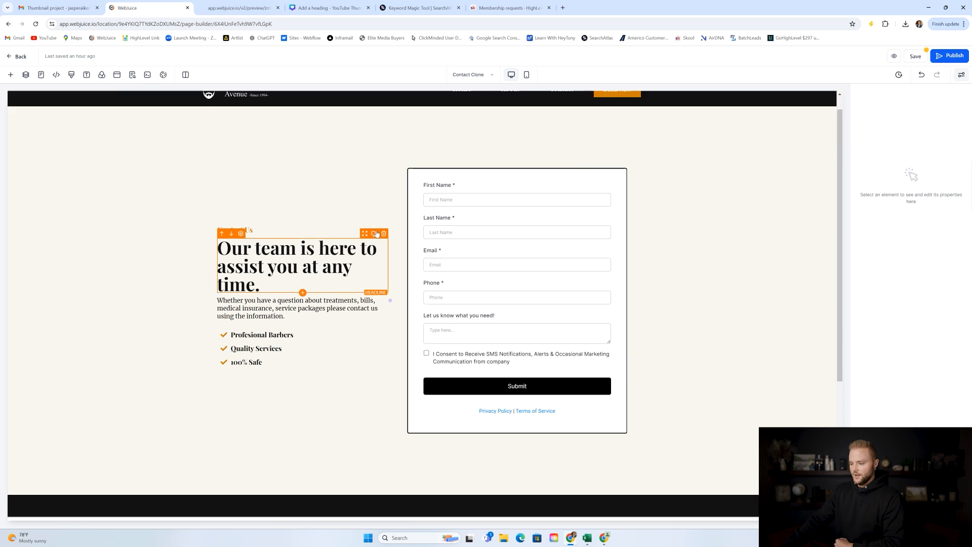
pyautogui.click(916, 55)
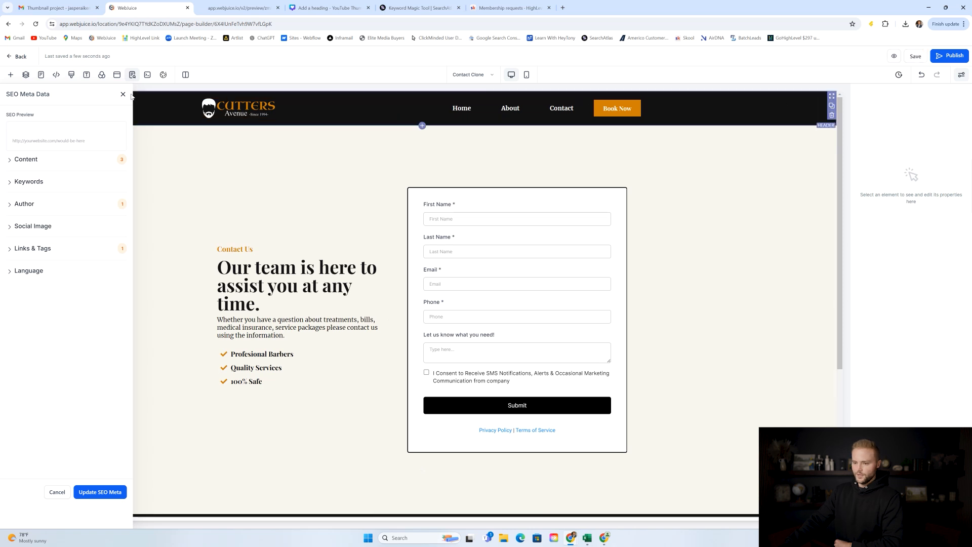
pyautogui.click(17, 56)
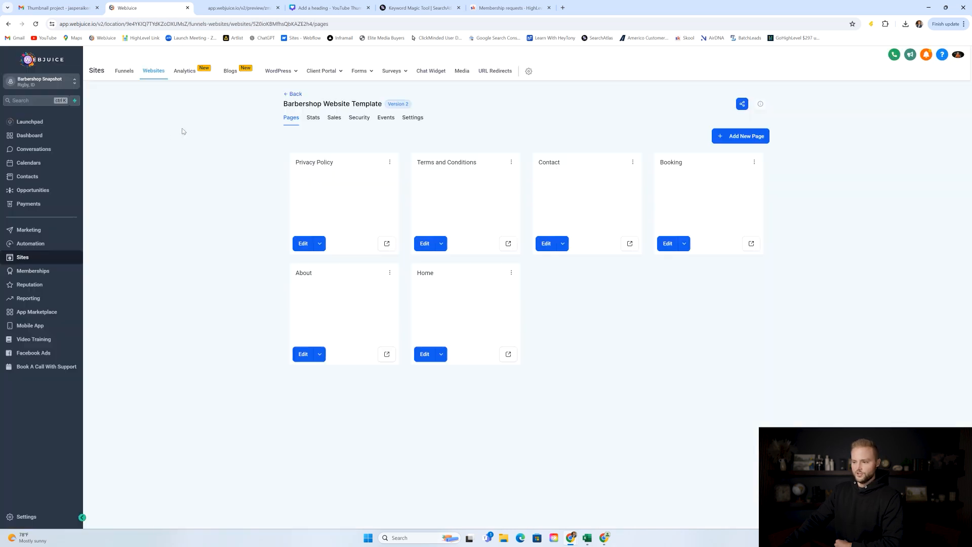
# Open the chat widget settings and look over the widget window colour and chat bubble options.
pyautogui.click(430, 72)
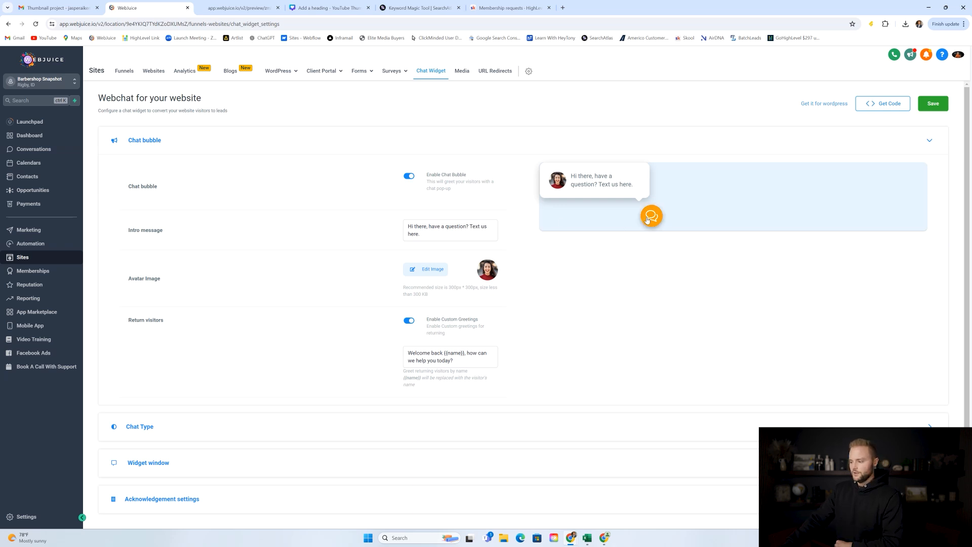
pyautogui.scroll(-1, 227, 416)
pyautogui.click(185, 441)
pyautogui.scroll(-6, 548, 285)
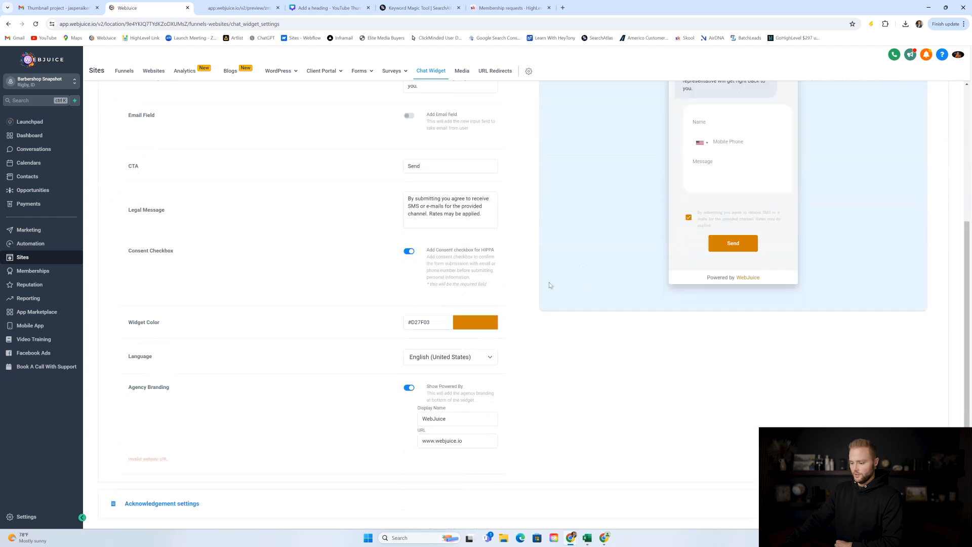
pyautogui.click(469, 325)
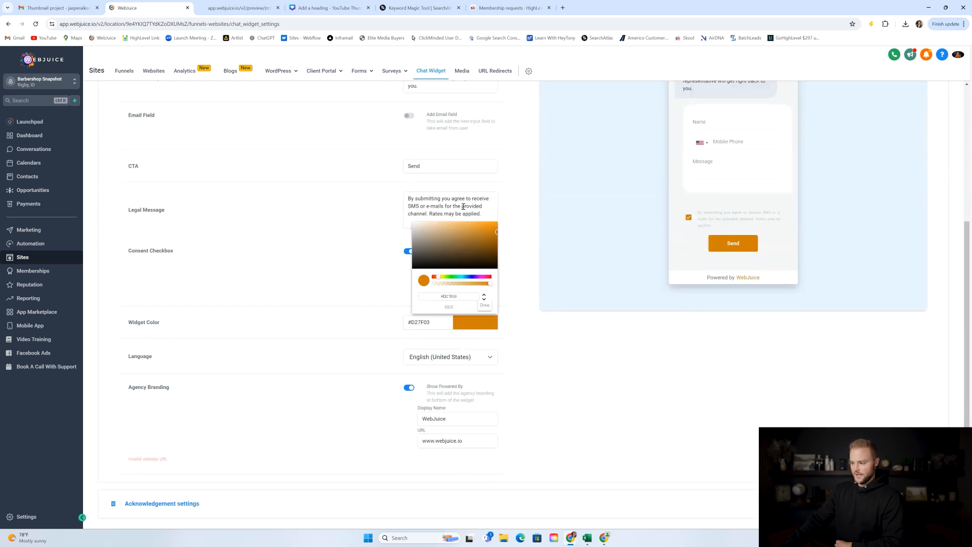
pyautogui.click(483, 309)
pyautogui.scroll(10, 456, 198)
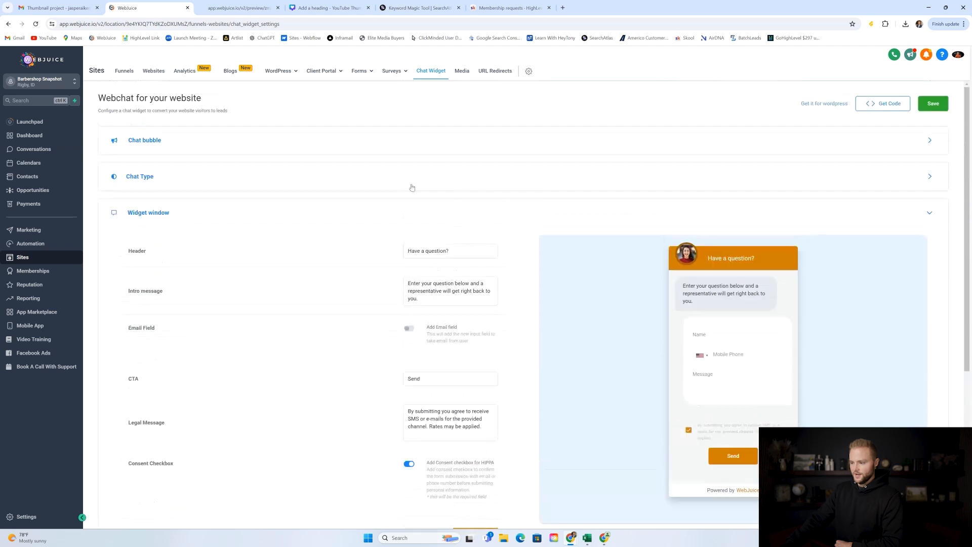
pyautogui.click(354, 151)
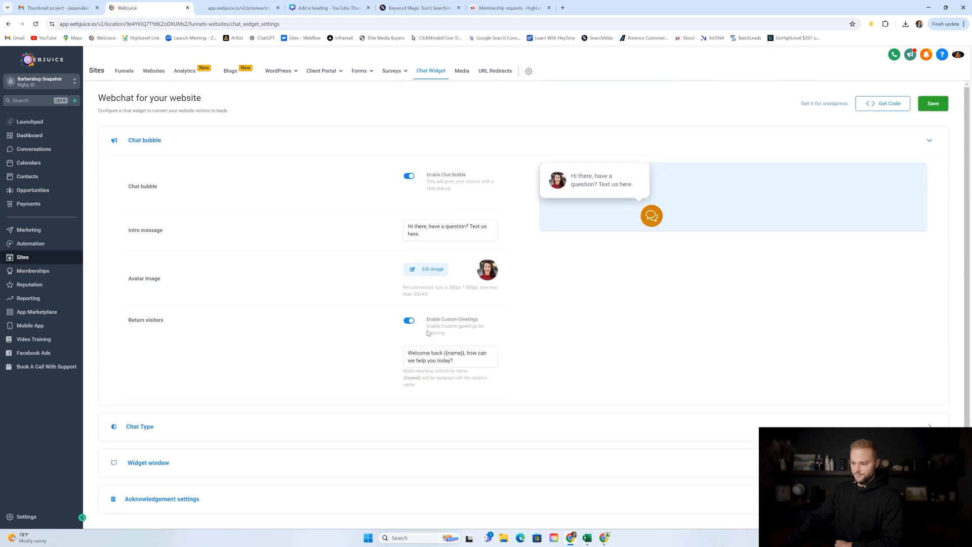
# Review the chat type and acknowledgement settings, ending back on the widget window settings.
pyautogui.click(196, 424)
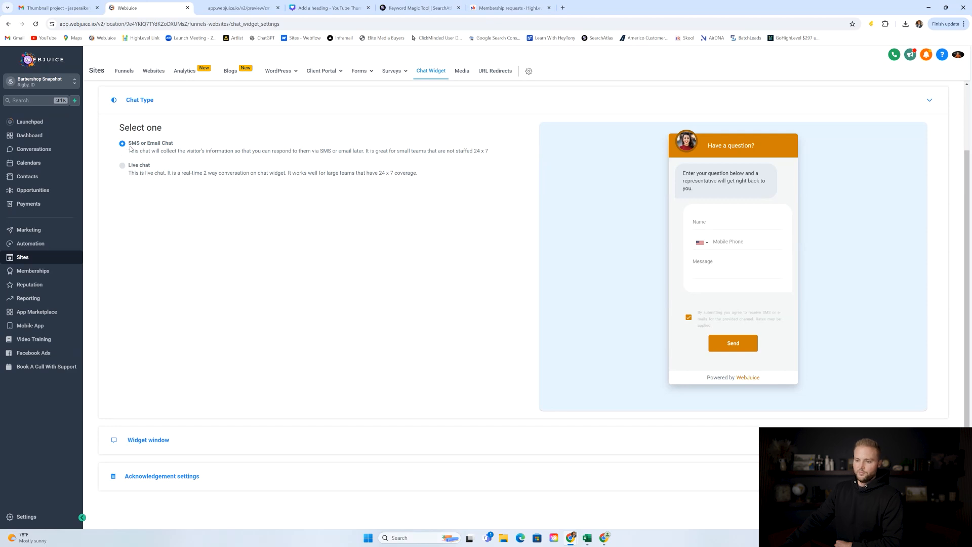
pyautogui.click(187, 477)
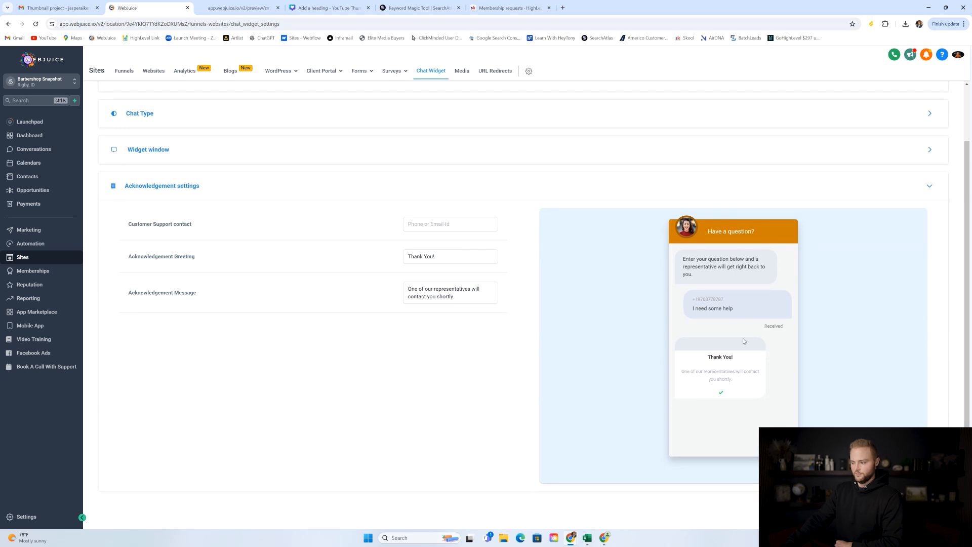
pyautogui.scroll(2, 355, 284)
pyautogui.click(201, 213)
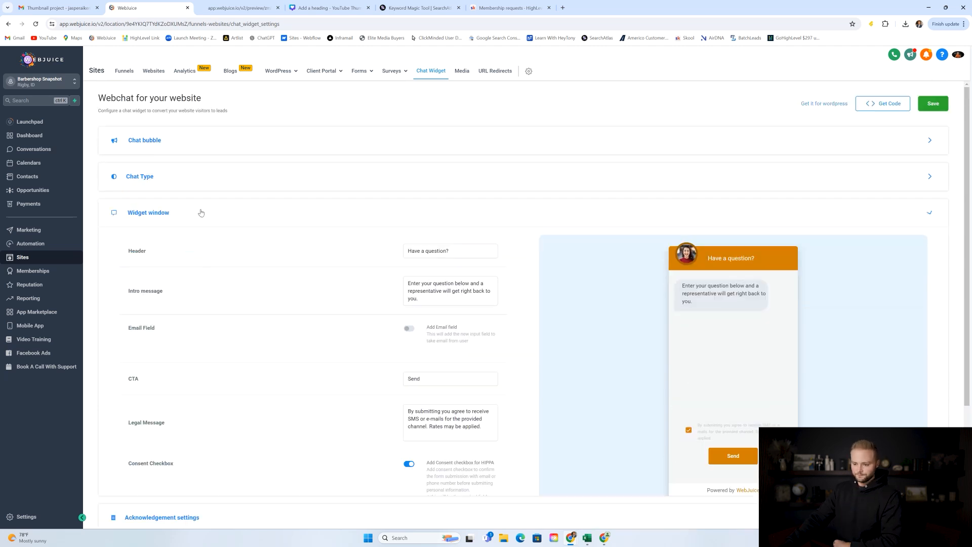
pyautogui.scroll(-5, 458, 246)
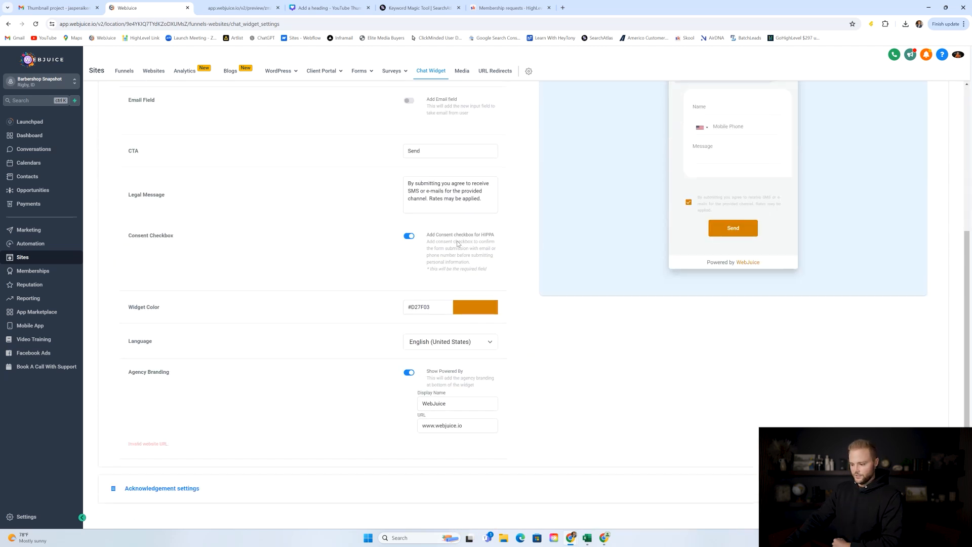
pyautogui.scroll(5, 458, 244)
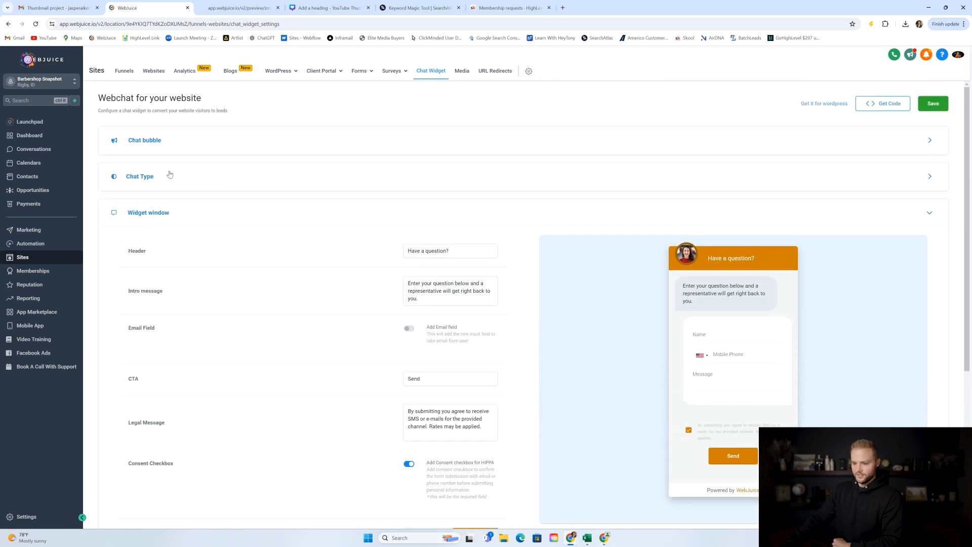
pyautogui.scroll(-5, 220, 362)
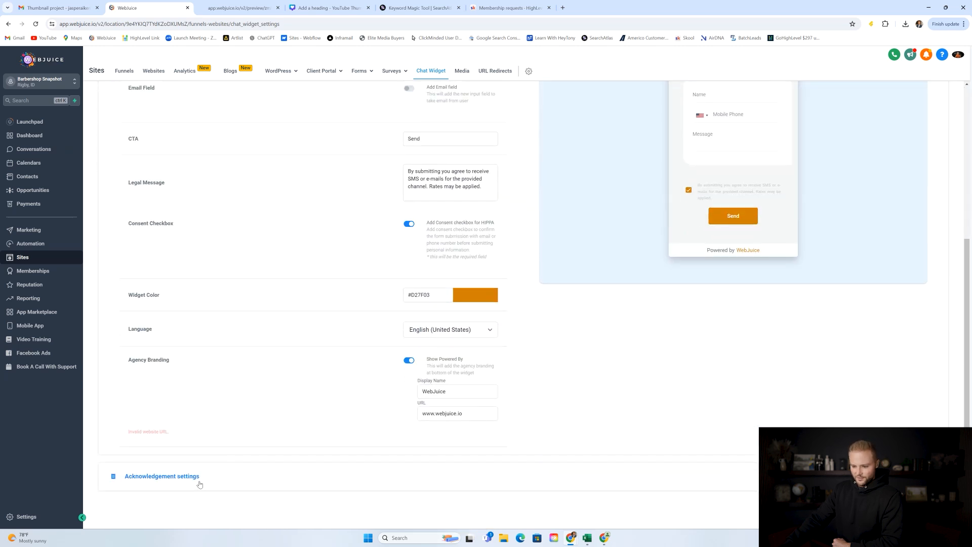
pyautogui.click(198, 477)
pyautogui.click(225, 158)
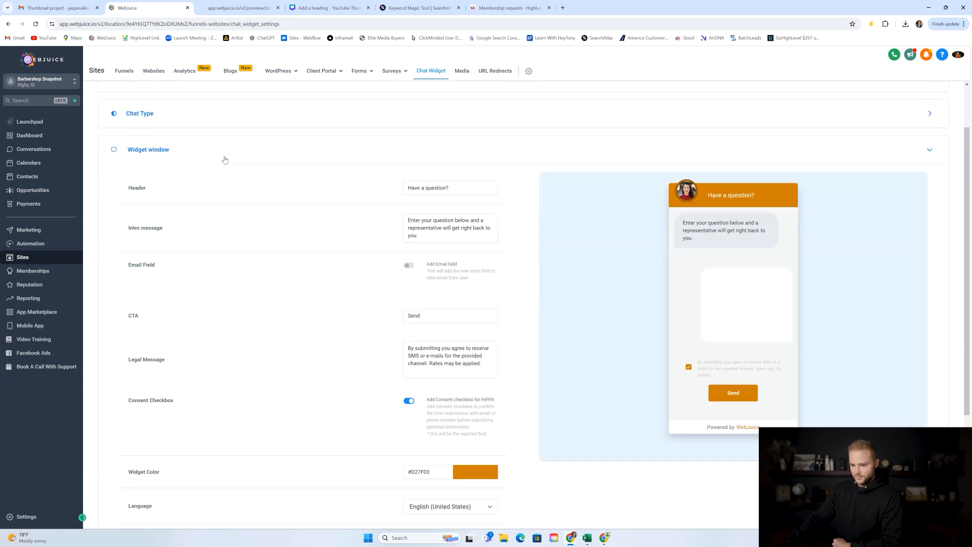
# Turn on the Email Field so the chat window asks for an email.
pyautogui.click(408, 265)
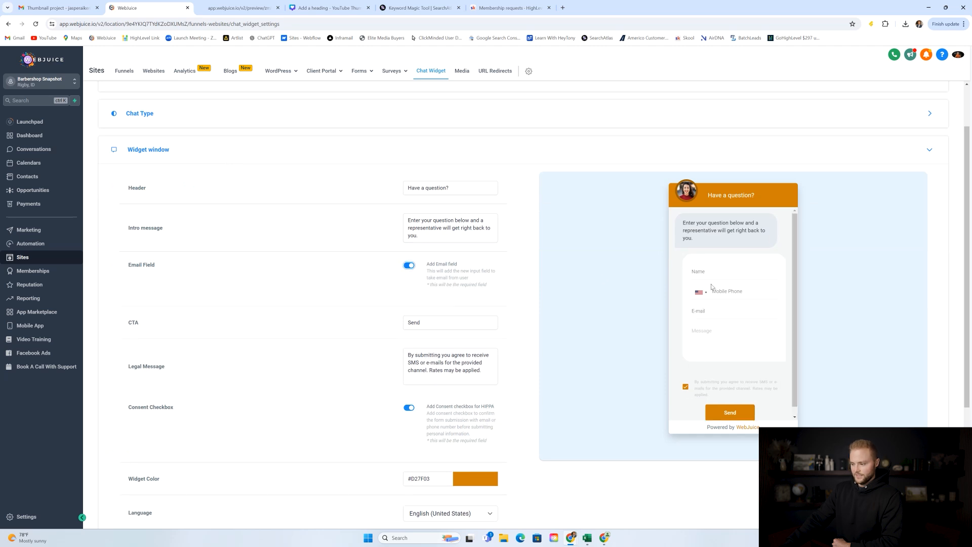
pyautogui.click(410, 265)
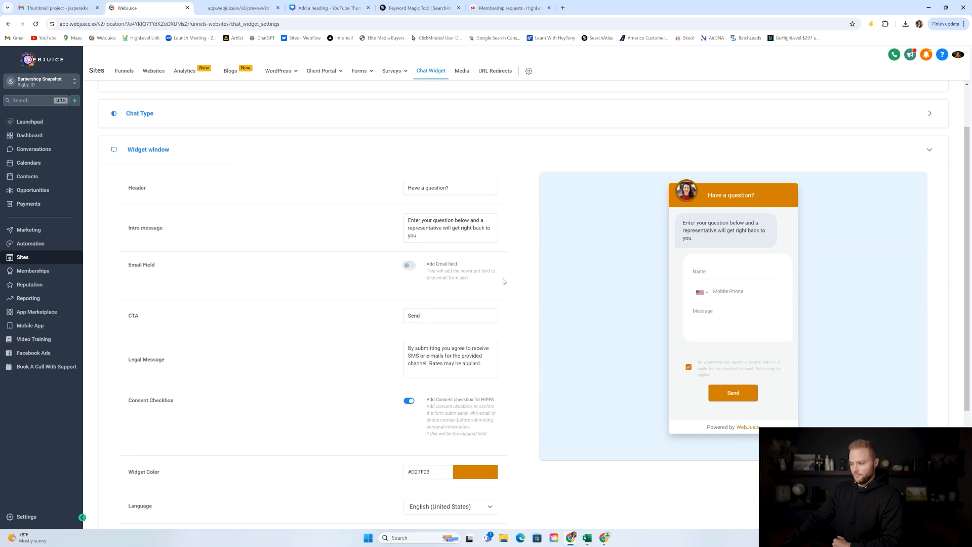
pyautogui.click(410, 266)
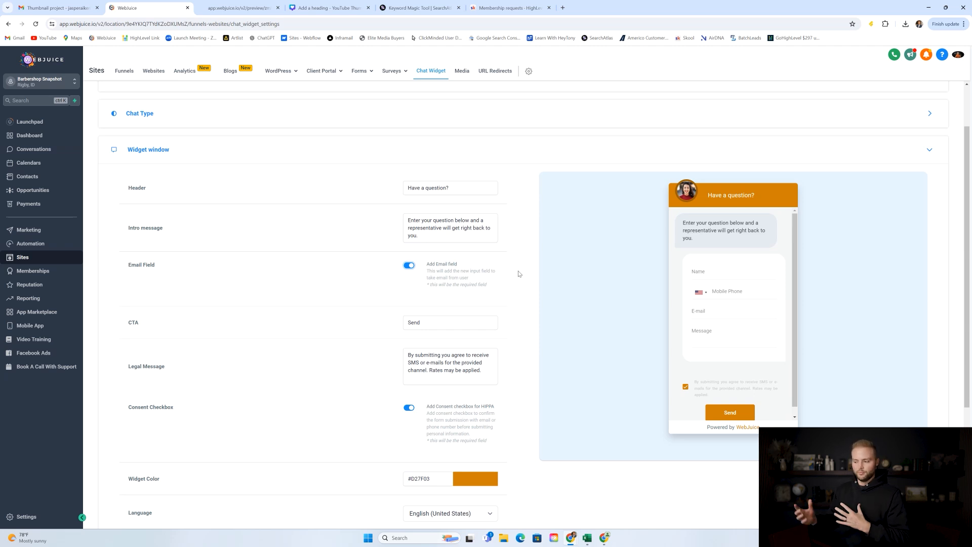
# Copy the chat widget's embed code.
pyautogui.click(675, 152)
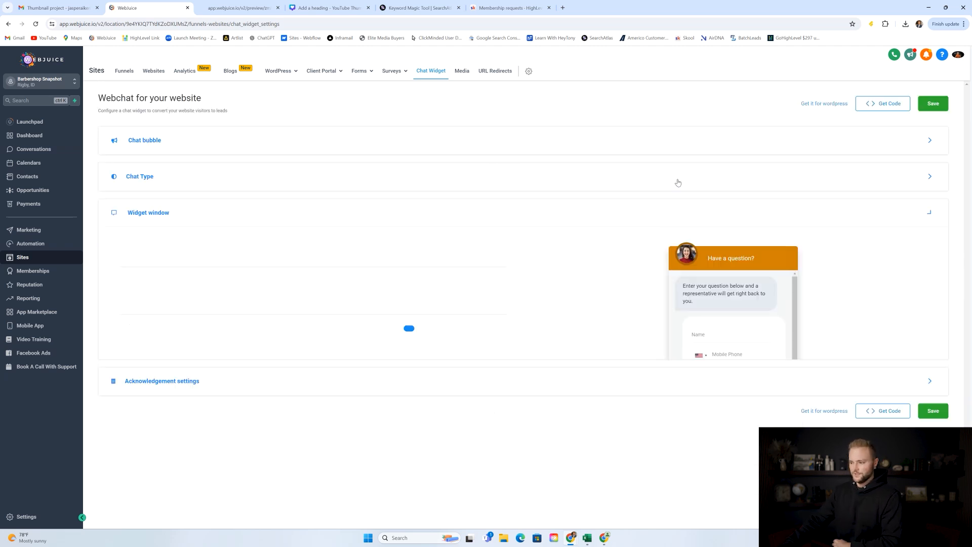
pyautogui.click(224, 136)
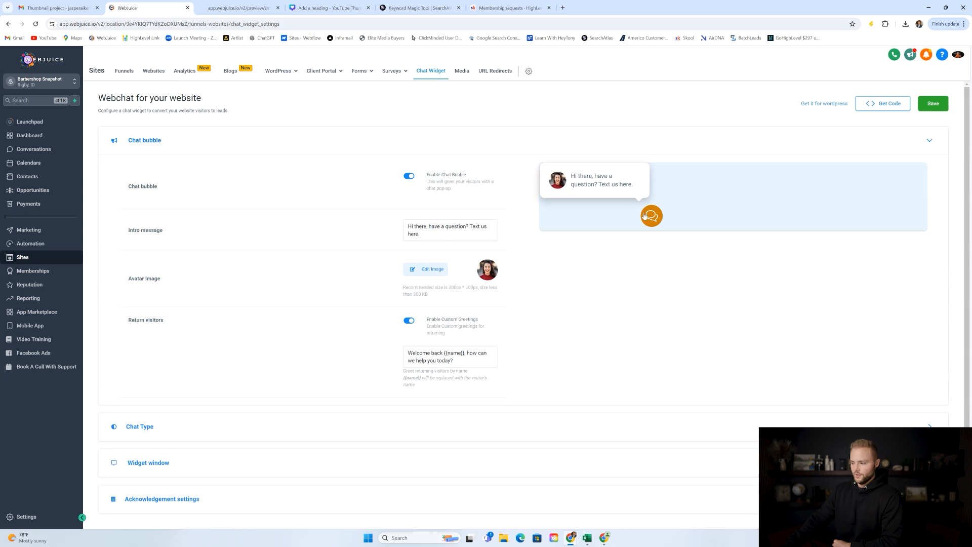
pyautogui.click(879, 103)
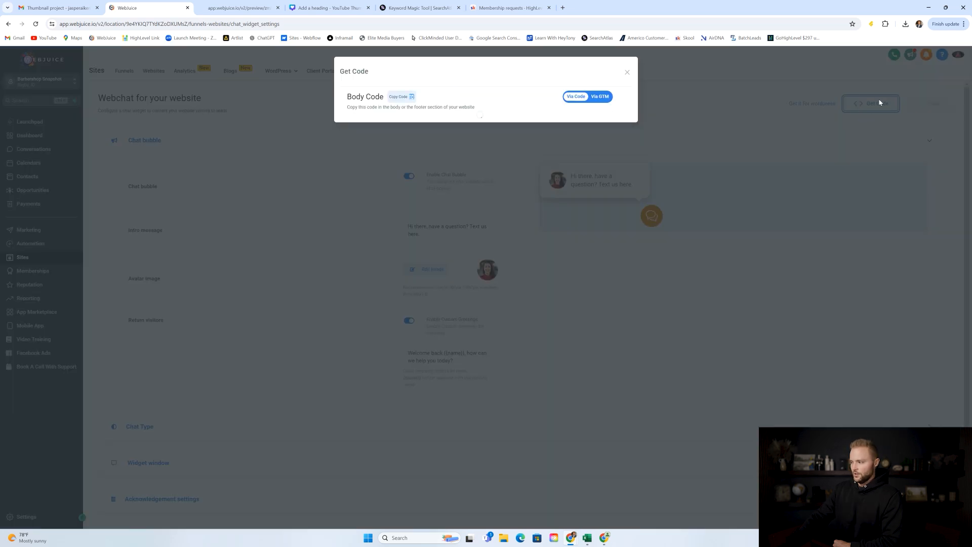
pyautogui.click(408, 96)
pyautogui.click(628, 74)
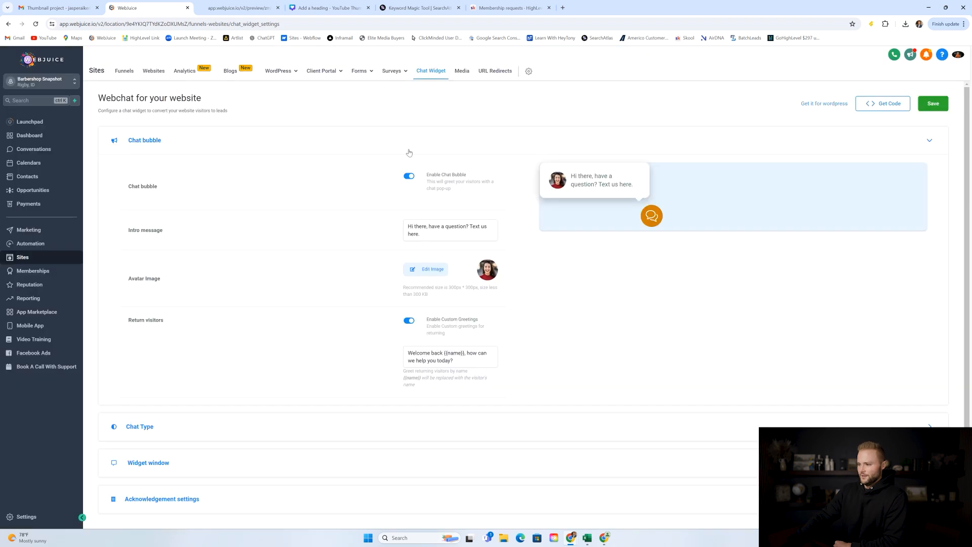
# Paste the chat widget script into the Barbershop Website Template's Body tracking code and save.
pyautogui.click(153, 72)
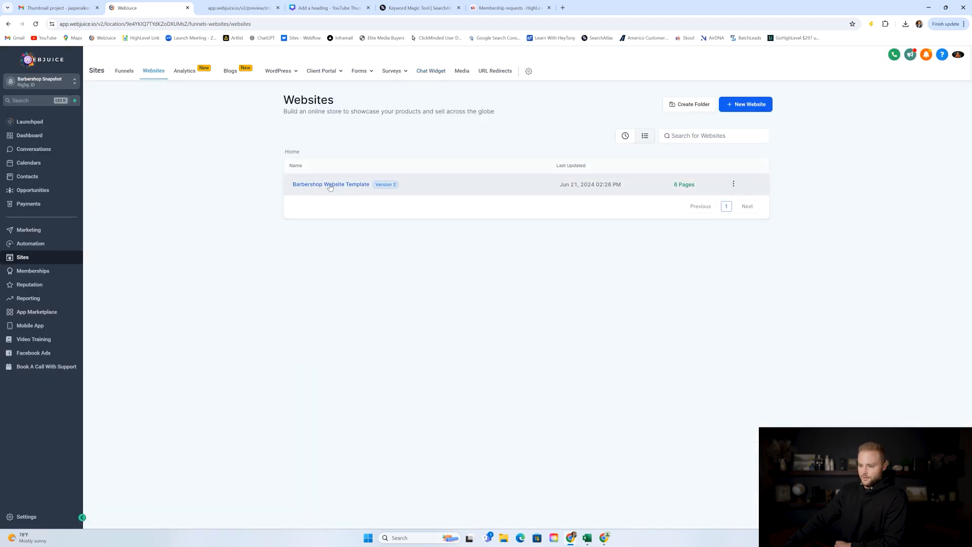
pyautogui.click(329, 185)
pyautogui.click(412, 119)
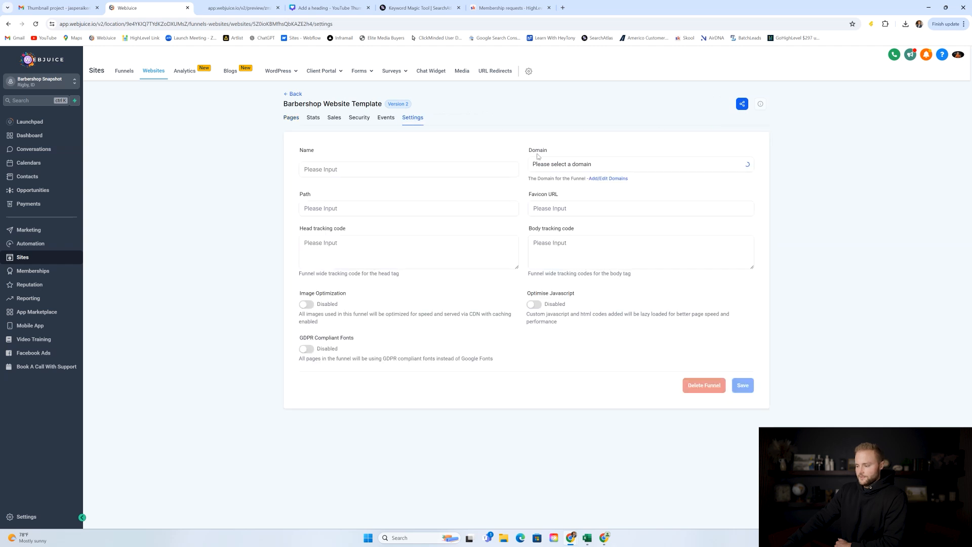
pyautogui.moveTo(567, 246); pyautogui.dragTo(680, 282)
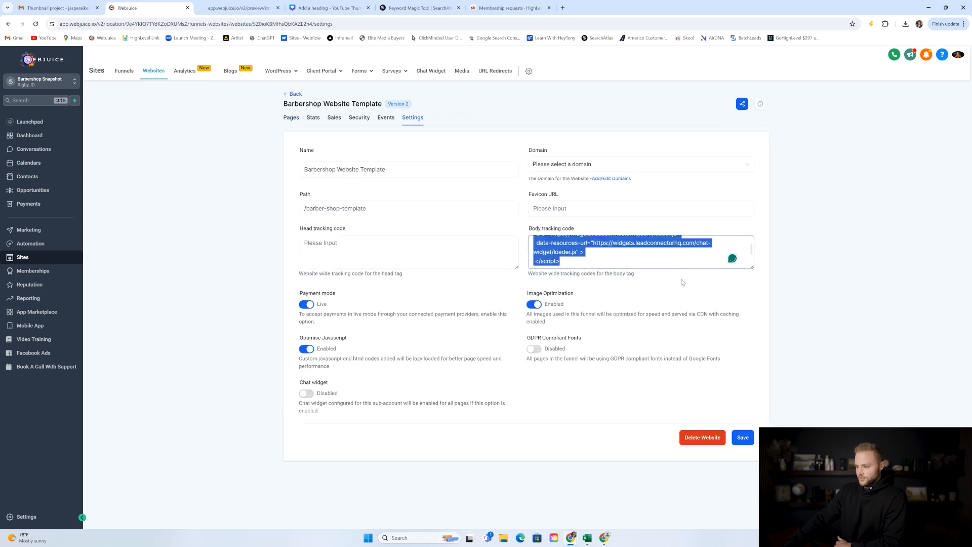
pyautogui.click(620, 260)
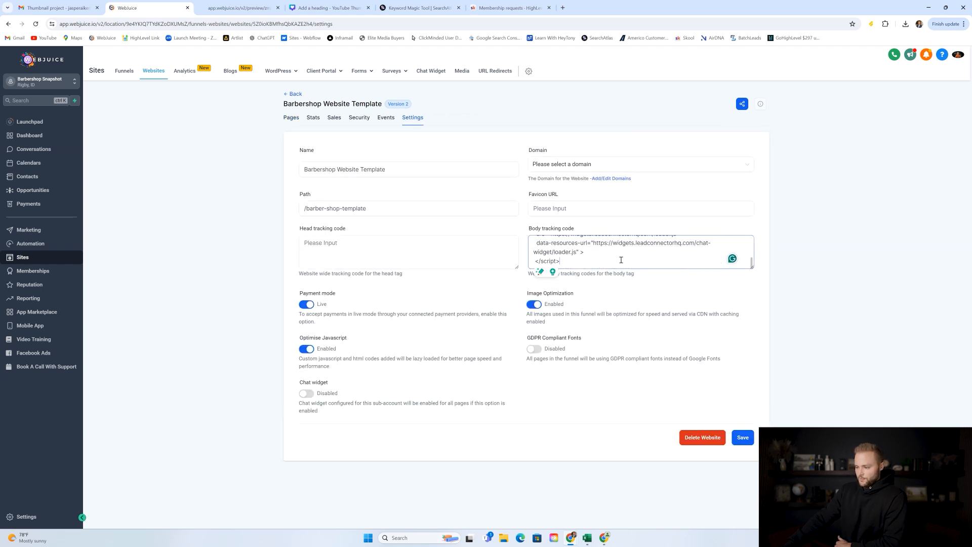
pyautogui.scroll(3, 614, 253)
pyautogui.click(742, 437)
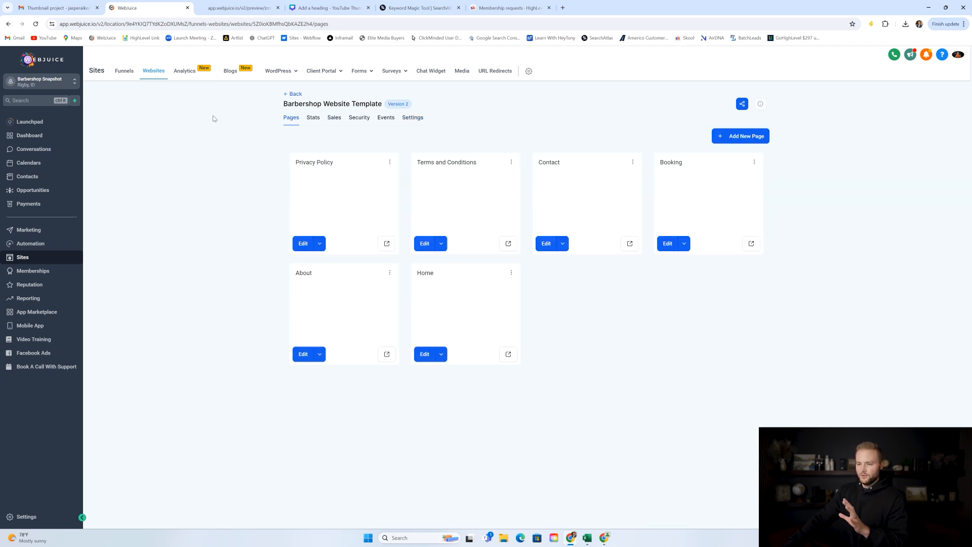
pyautogui.click(236, 5)
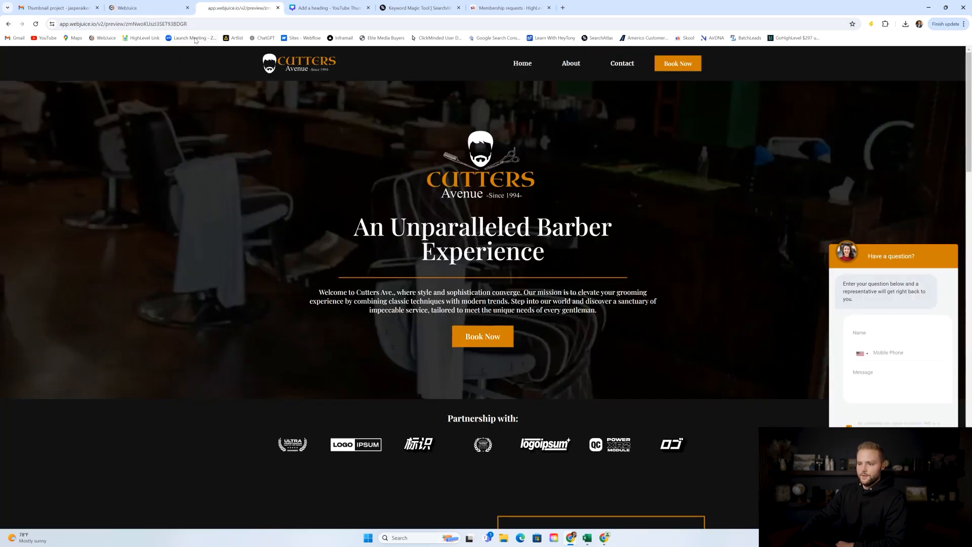
pyautogui.click(146, 8)
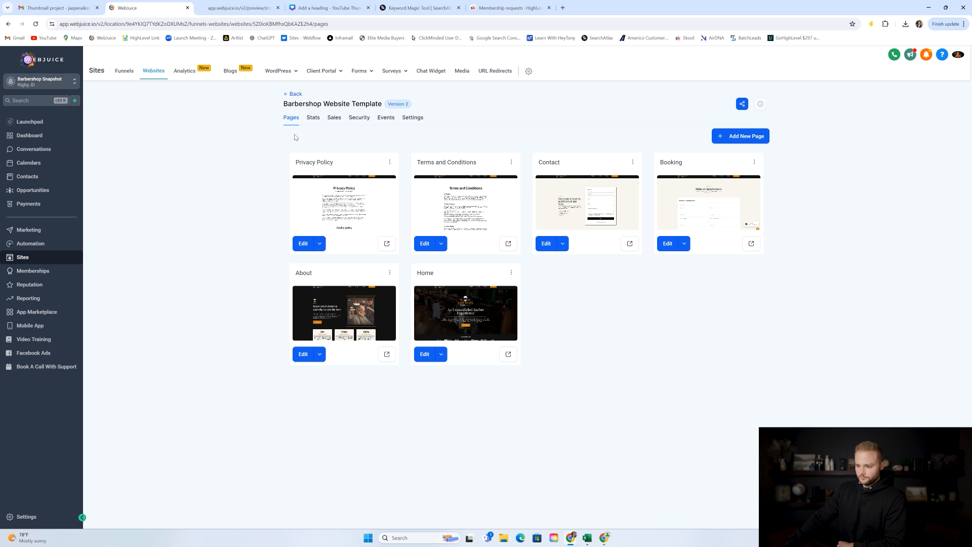
pyautogui.click(238, 7)
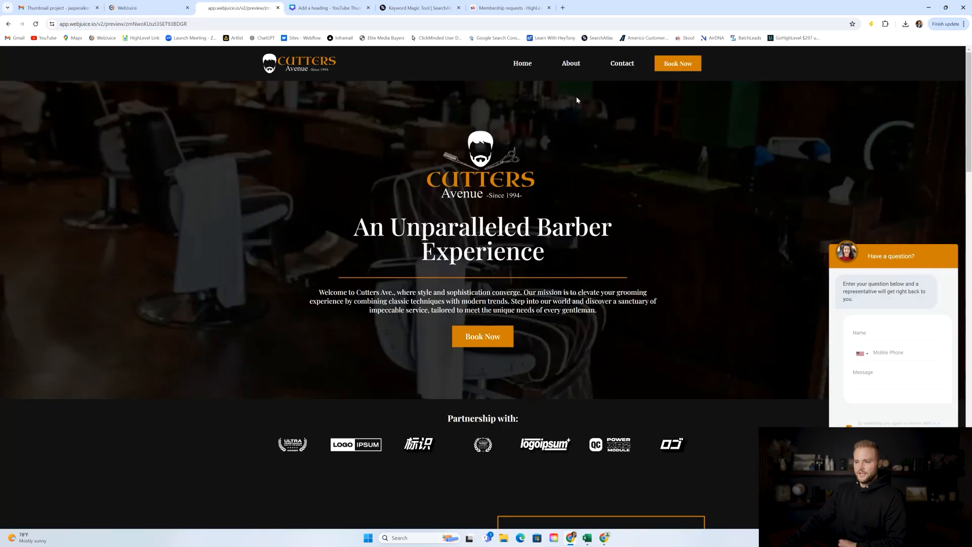
pyautogui.click(678, 63)
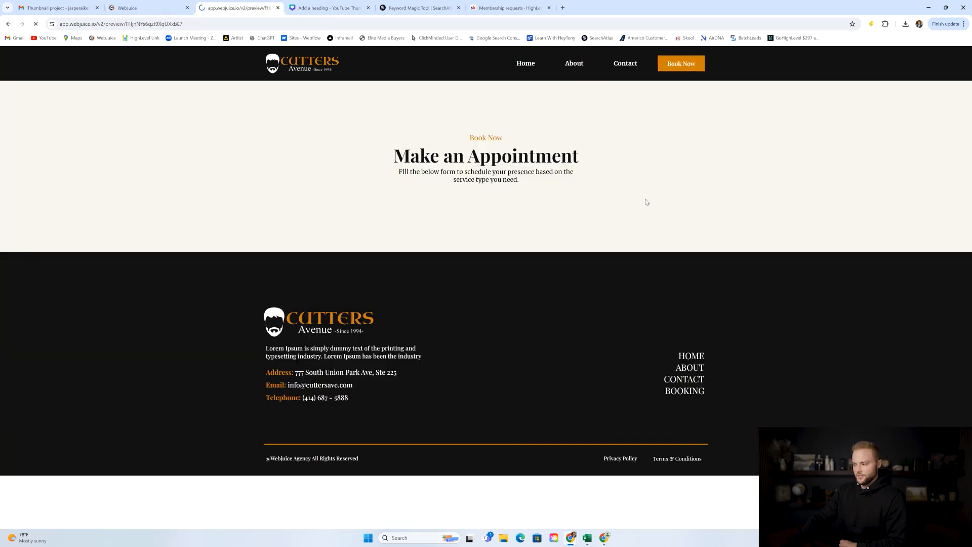
pyautogui.scroll(-2, 342, 228)
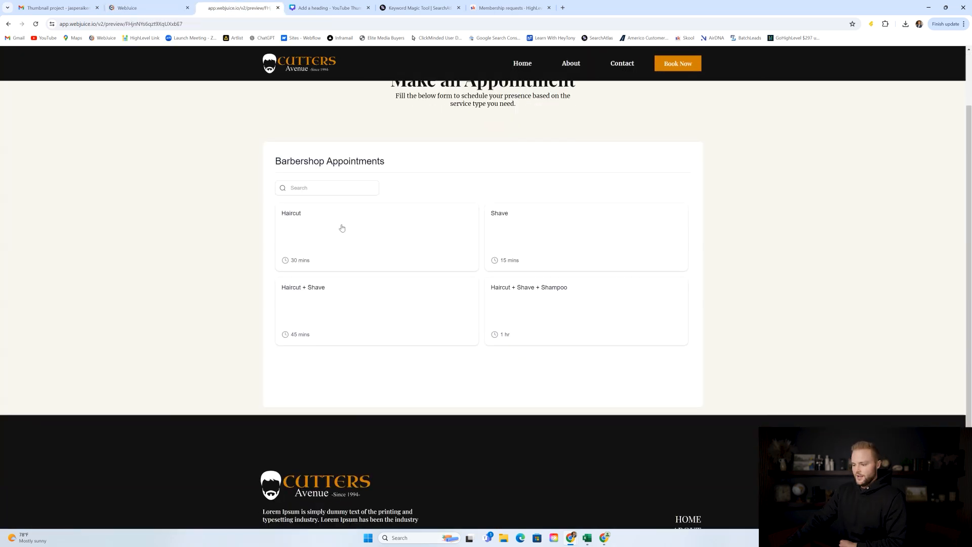
pyautogui.click(299, 224)
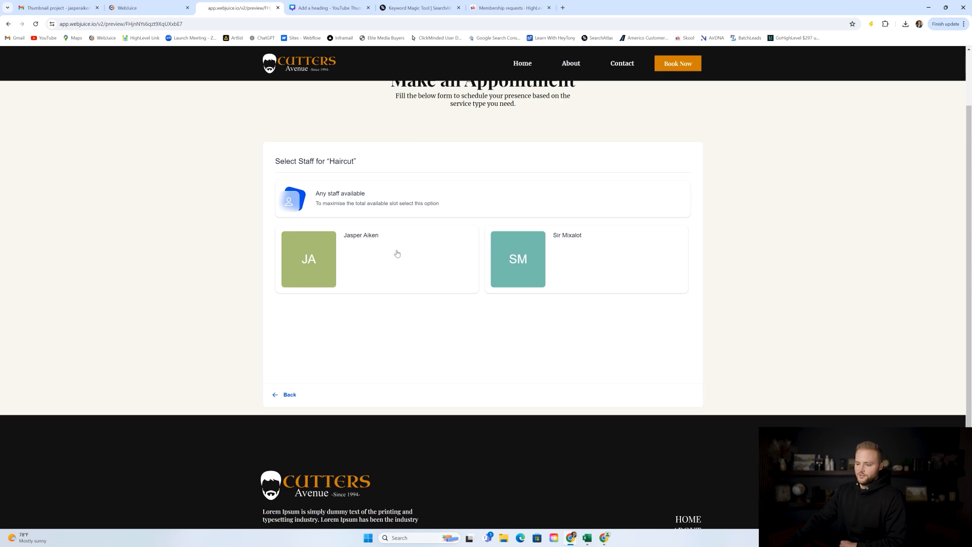
pyautogui.click(567, 250)
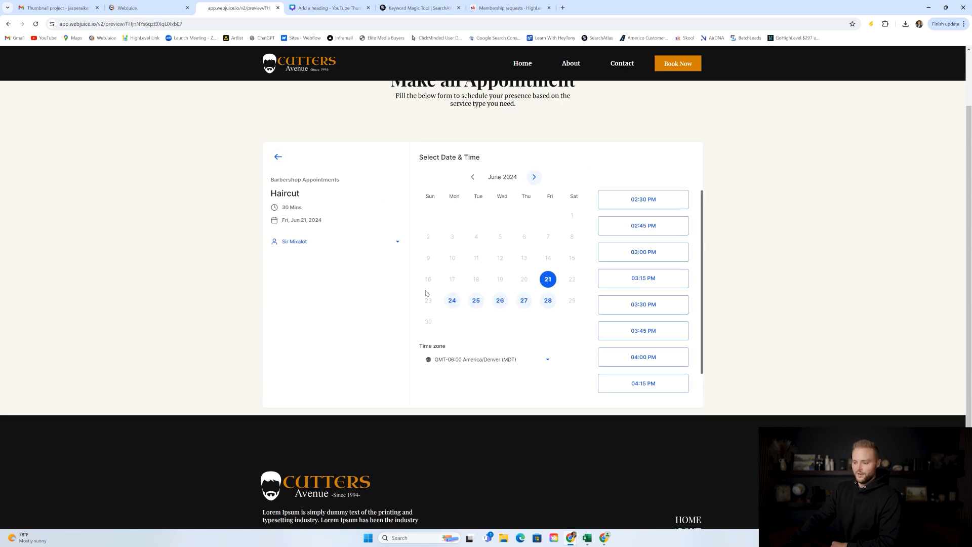
pyautogui.click(648, 201)
pyautogui.click(667, 200)
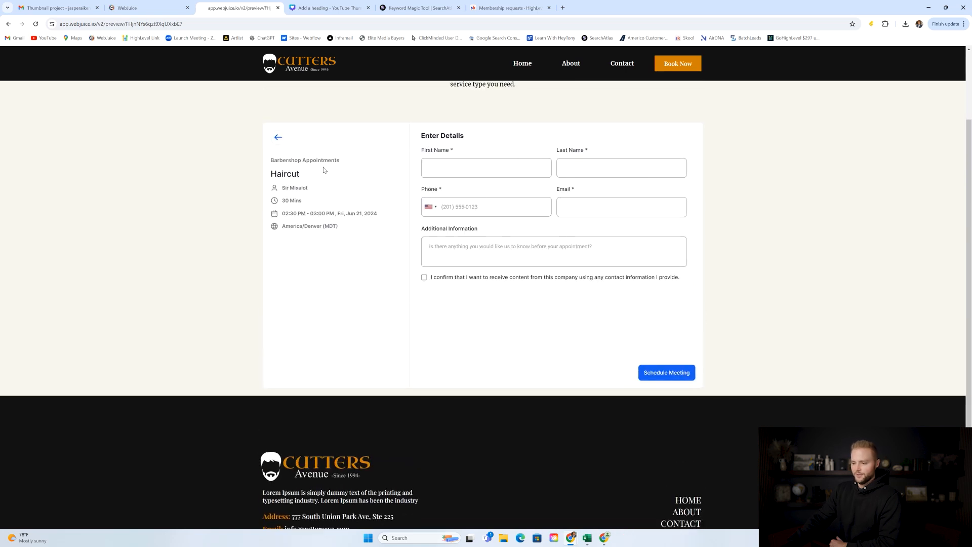
pyautogui.click(277, 136)
pyautogui.click(276, 141)
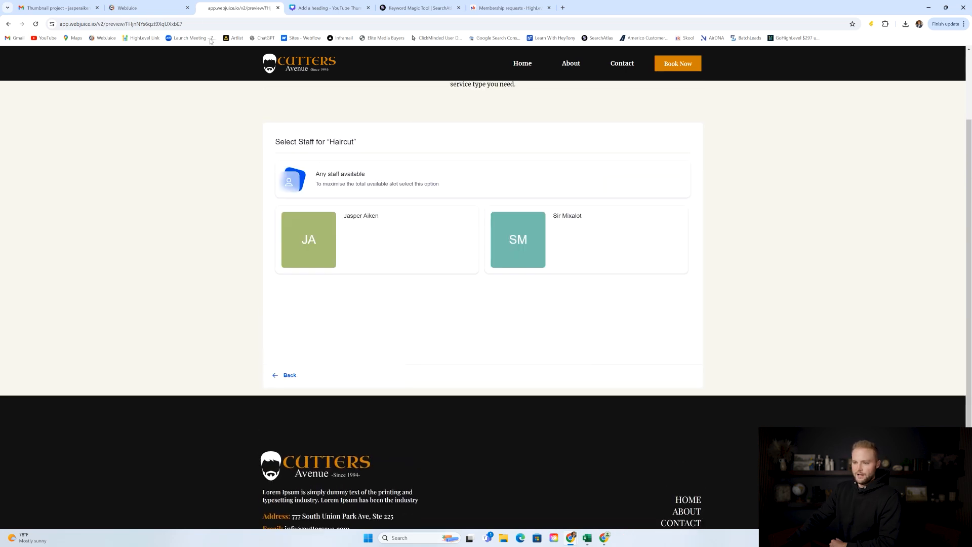
# Go to Calendars and open Calendar Settings.
pyautogui.click(155, 9)
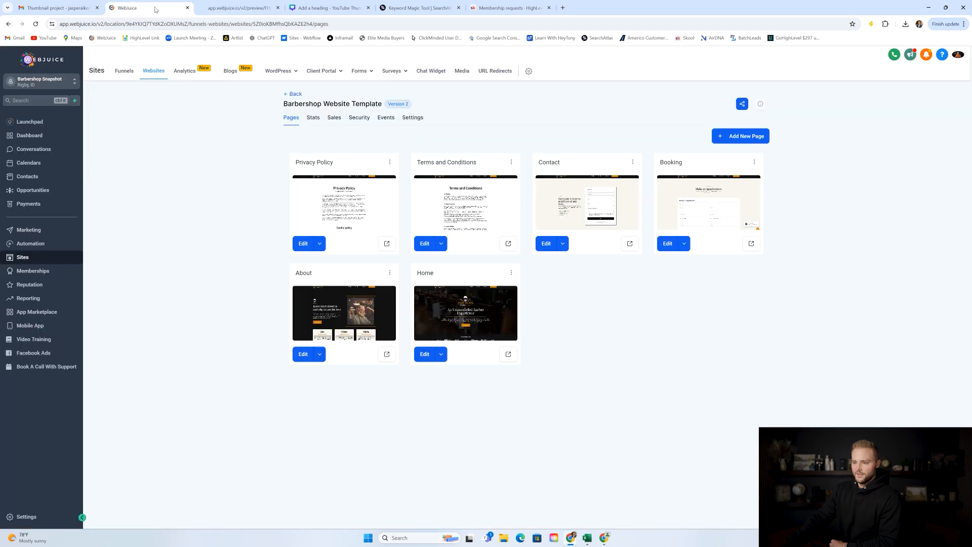
pyautogui.click(67, 162)
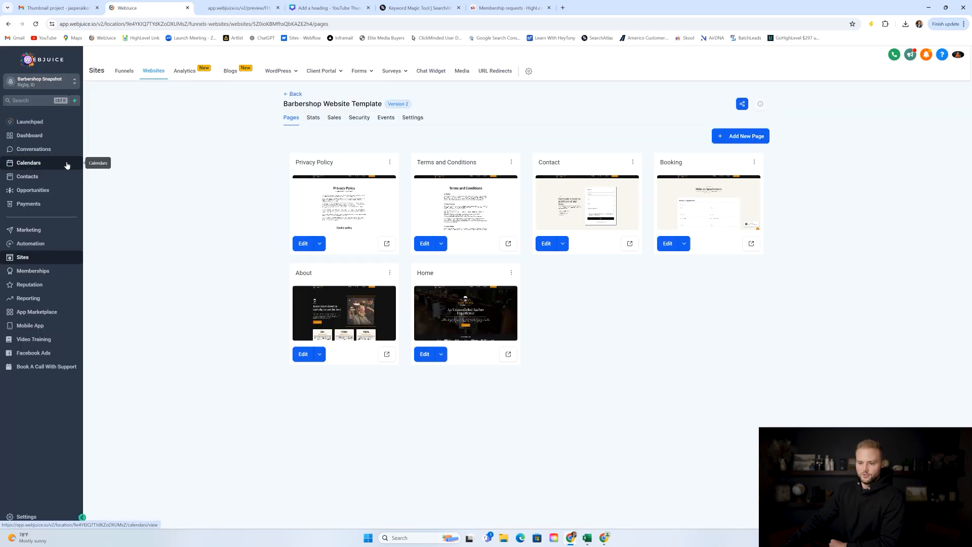
pyautogui.click(247, 74)
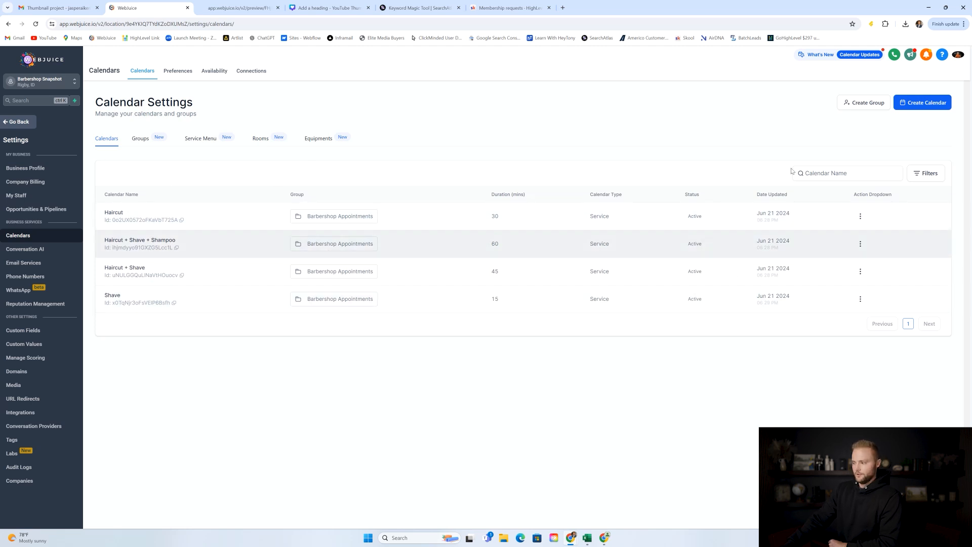
# Start a service calendar named 'Hair' with two staff members, then discard it.
pyautogui.click(918, 106)
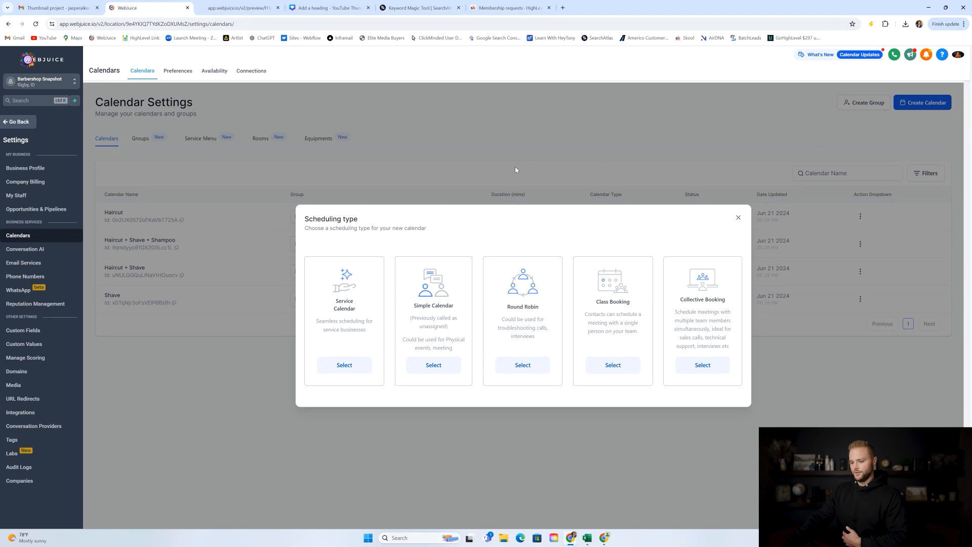
pyautogui.click(346, 365)
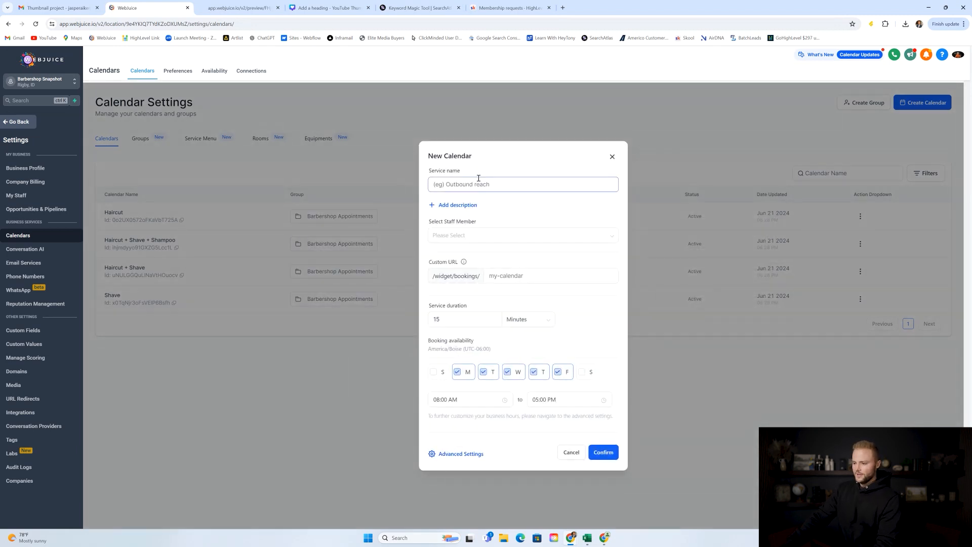
pyautogui.write('Haircut')
pyautogui.click(461, 235)
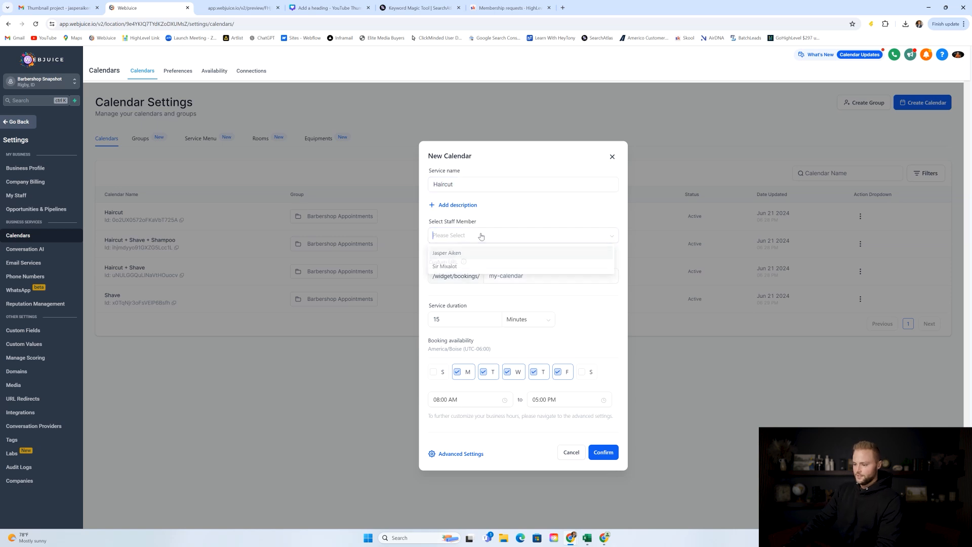
pyautogui.click(442, 256)
pyautogui.click(449, 265)
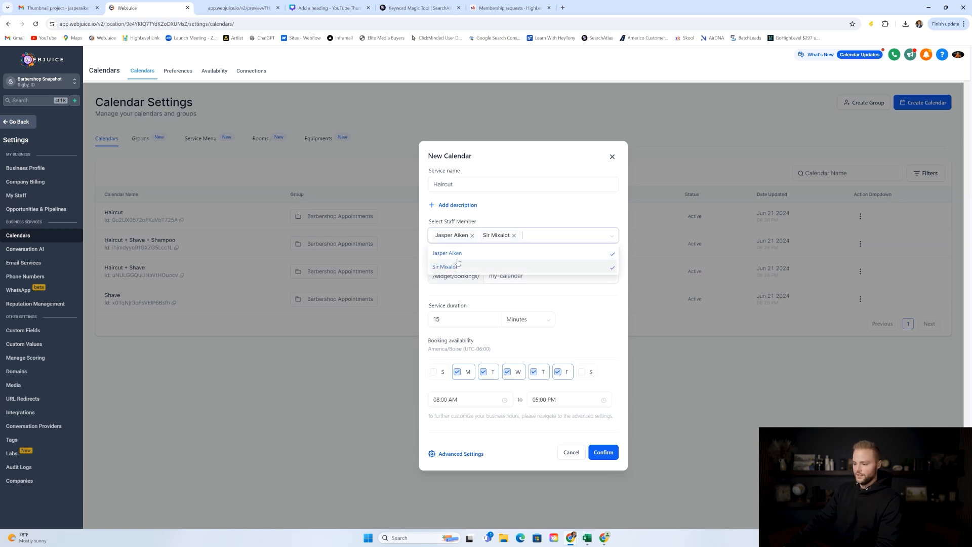
pyautogui.click(490, 208)
pyautogui.click(612, 156)
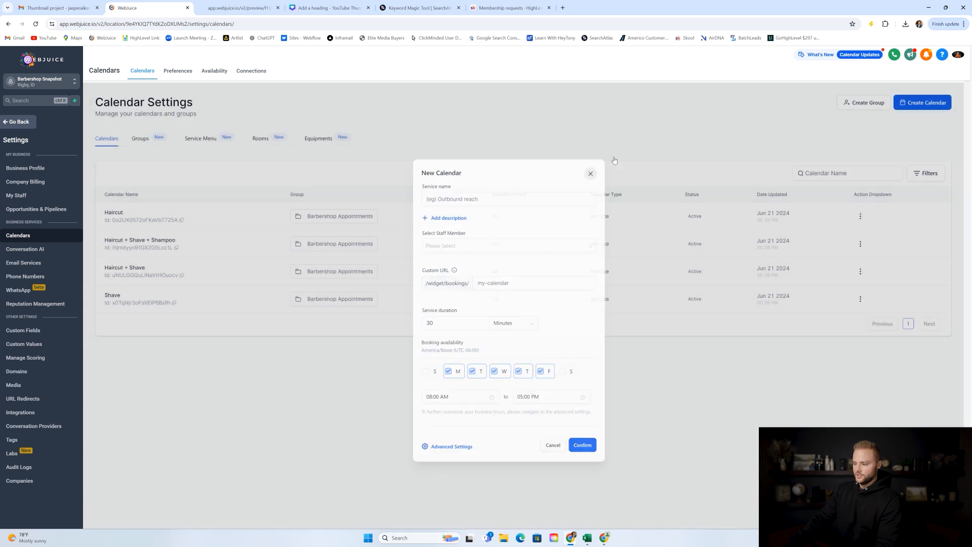
# From My Staff, start adding a new employee and enter their first name.
pyautogui.click(62, 197)
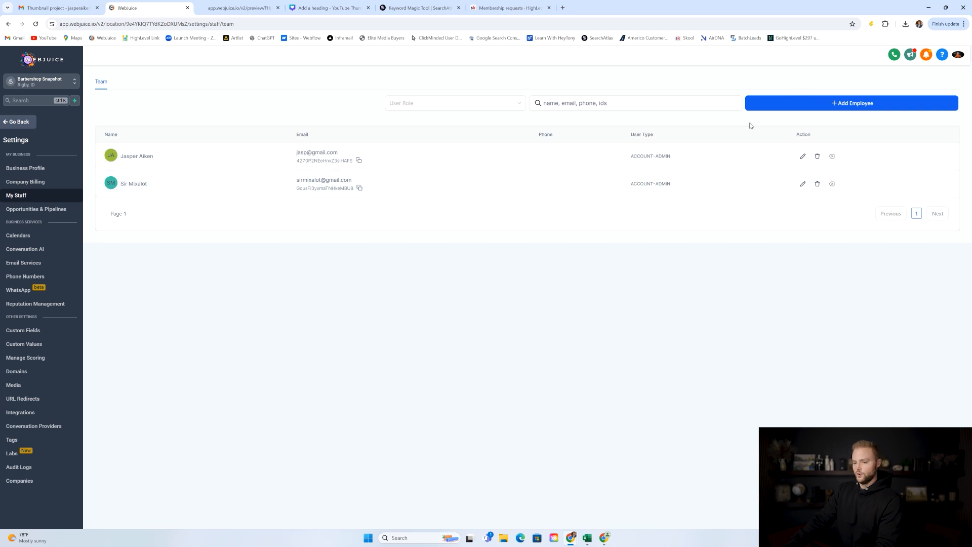
pyautogui.click(846, 104)
pyautogui.click(447, 233)
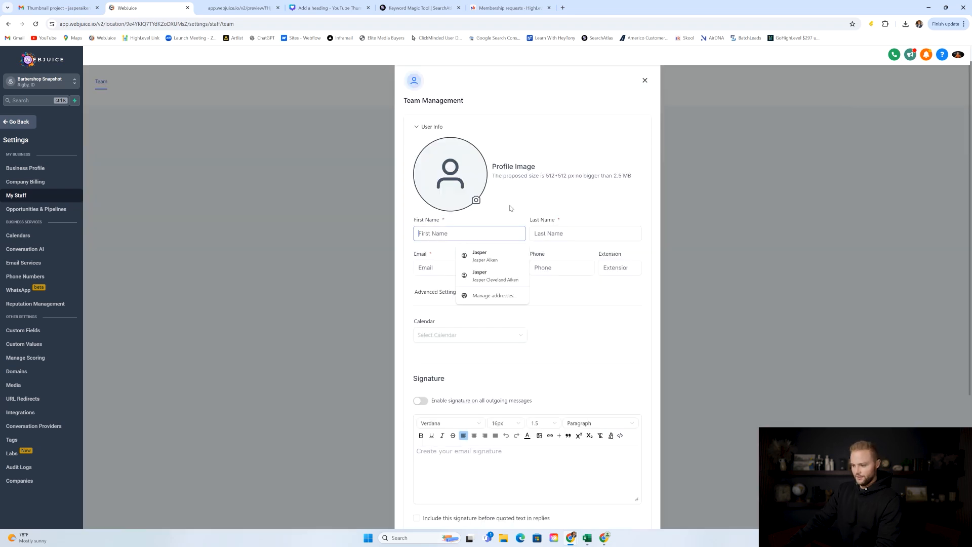
pyautogui.click(512, 148)
pyautogui.click(484, 231)
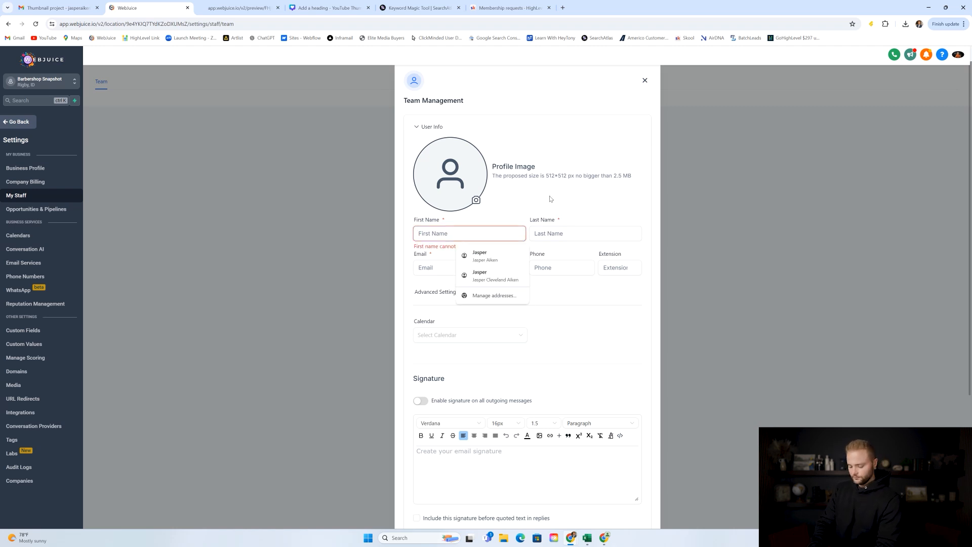
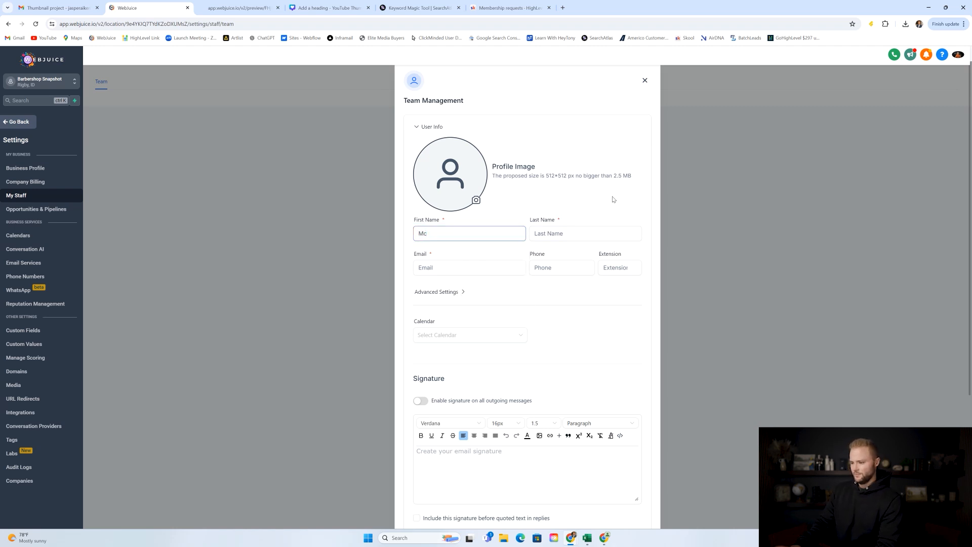
# Enter the new employee's last name and e-mail address, then save them.
pyautogui.click(580, 229)
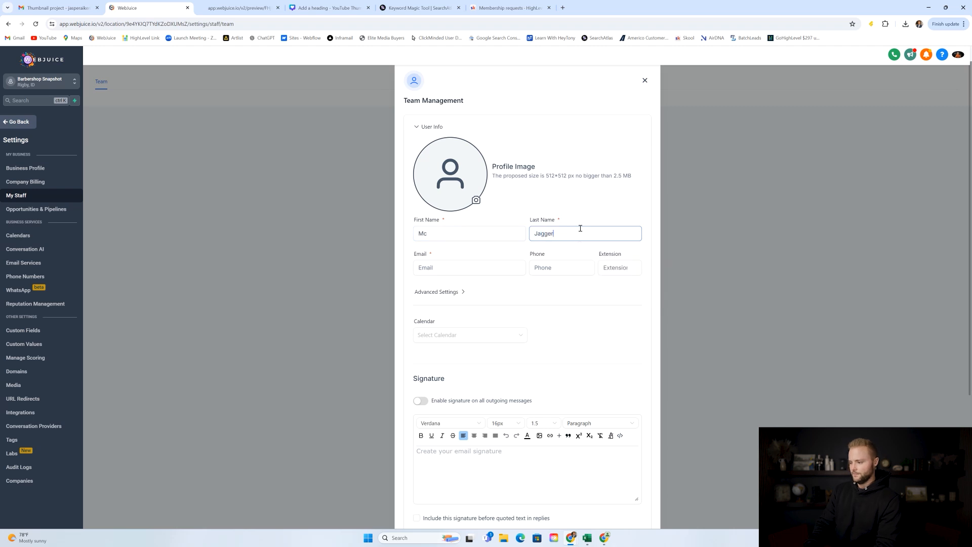
pyautogui.click(488, 265)
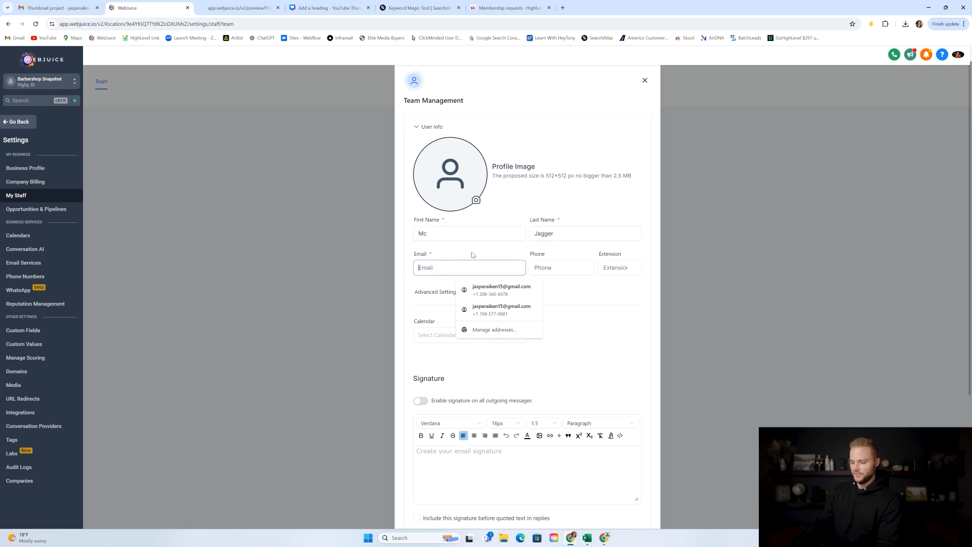
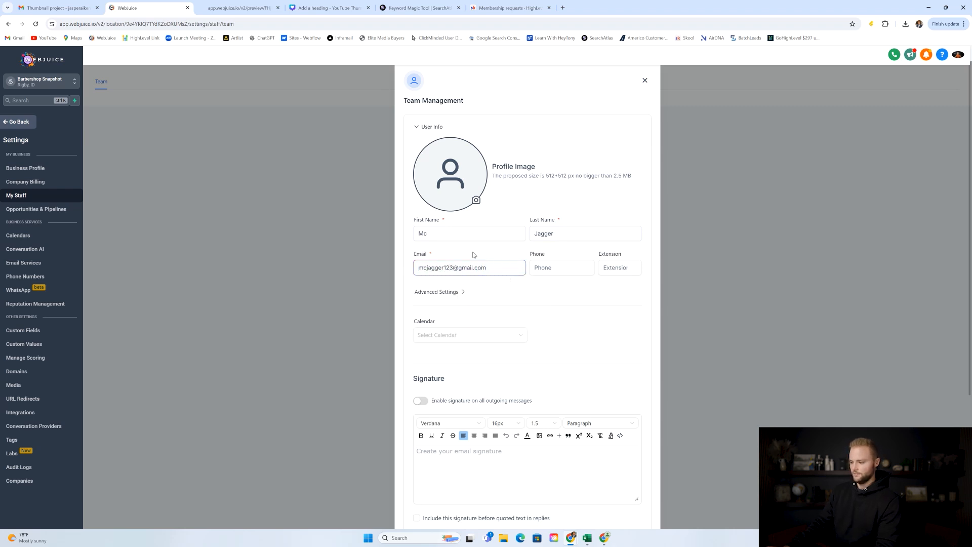
pyautogui.click(486, 239)
pyautogui.scroll(-4, 506, 253)
pyautogui.click(641, 512)
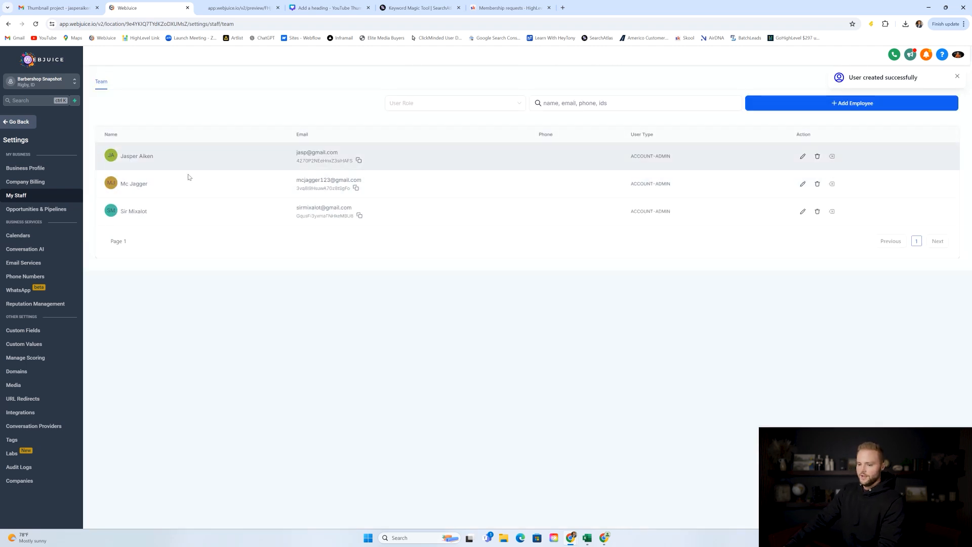
# Return to Calendar Settings and start a new calendar to show the five scheduling types.
pyautogui.click(22, 124)
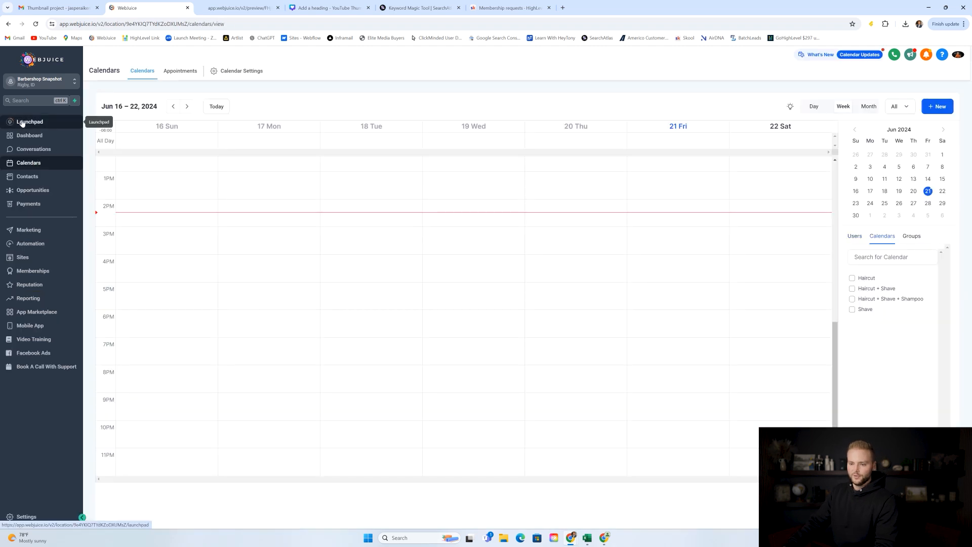
pyautogui.click(262, 71)
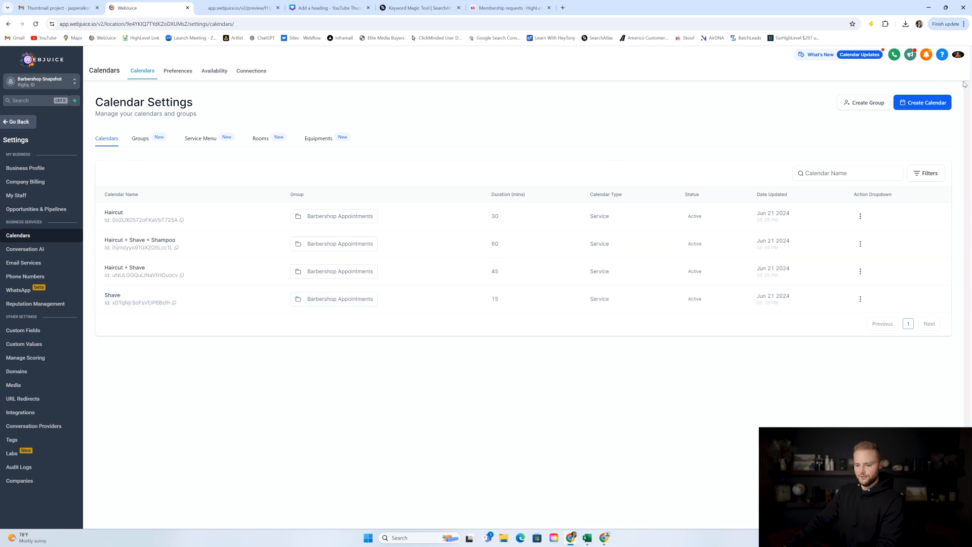
pyautogui.click(930, 105)
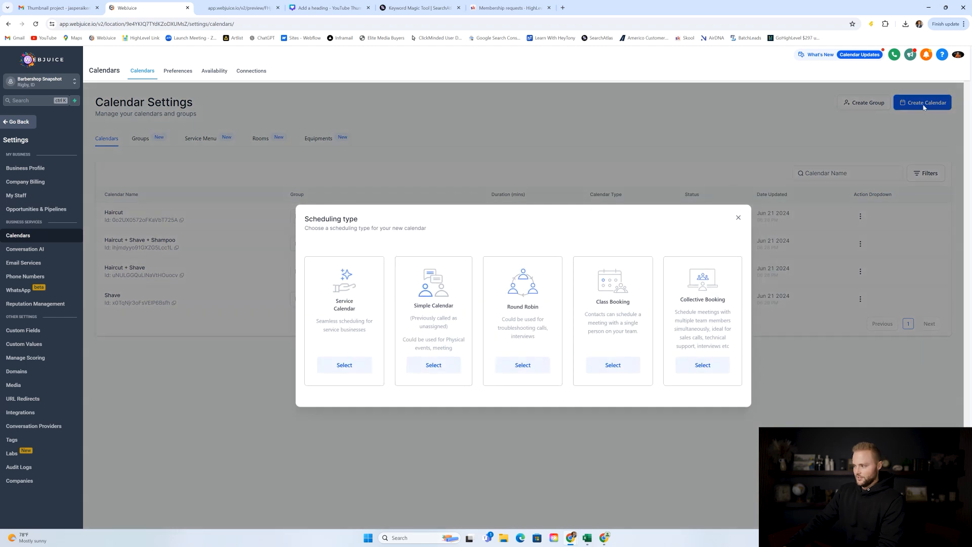
# Choose a service calendar and name it Advanced Haircut.
pyautogui.click(344, 364)
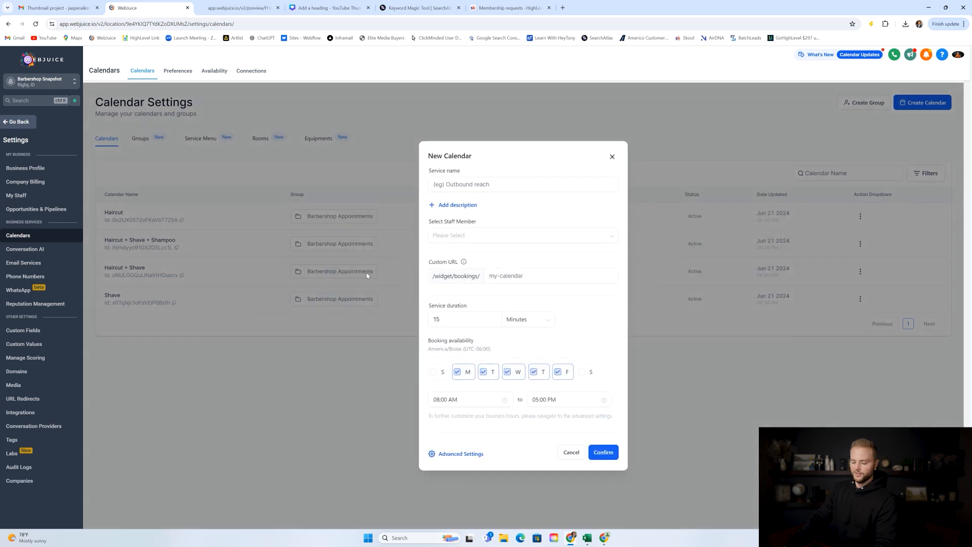
pyautogui.click(481, 183)
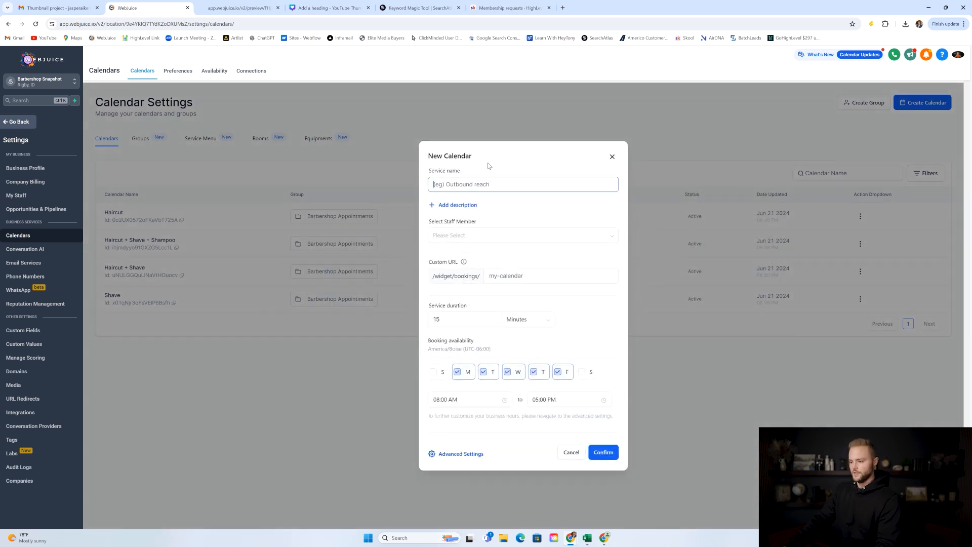
pyautogui.write('Har')
pyautogui.press('BackSpace')
pyautogui.press('BackSpace')
pyautogui.write('Adv')
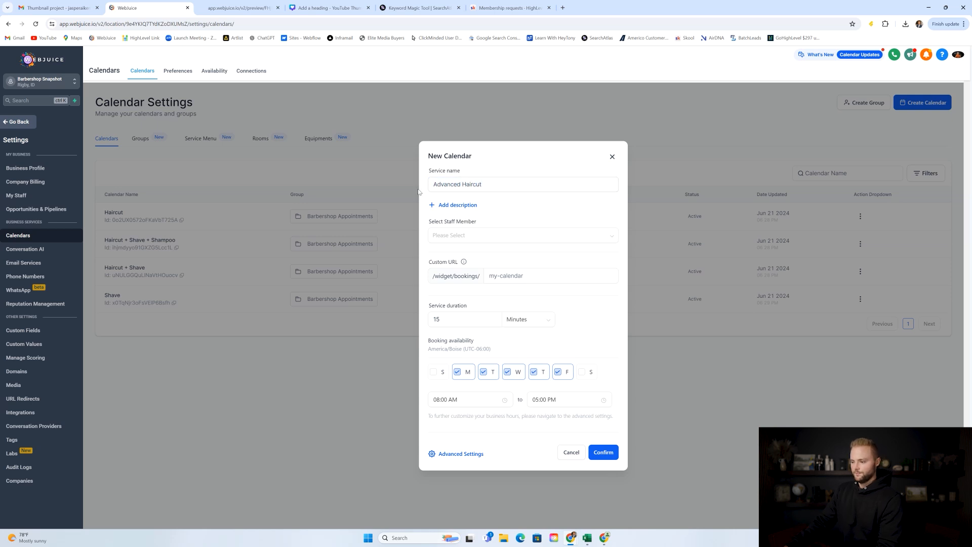
# Assign all three staff members to the Advanced Haircut service.
pyautogui.click(460, 238)
pyautogui.click(447, 254)
pyautogui.click(448, 267)
pyautogui.click(448, 280)
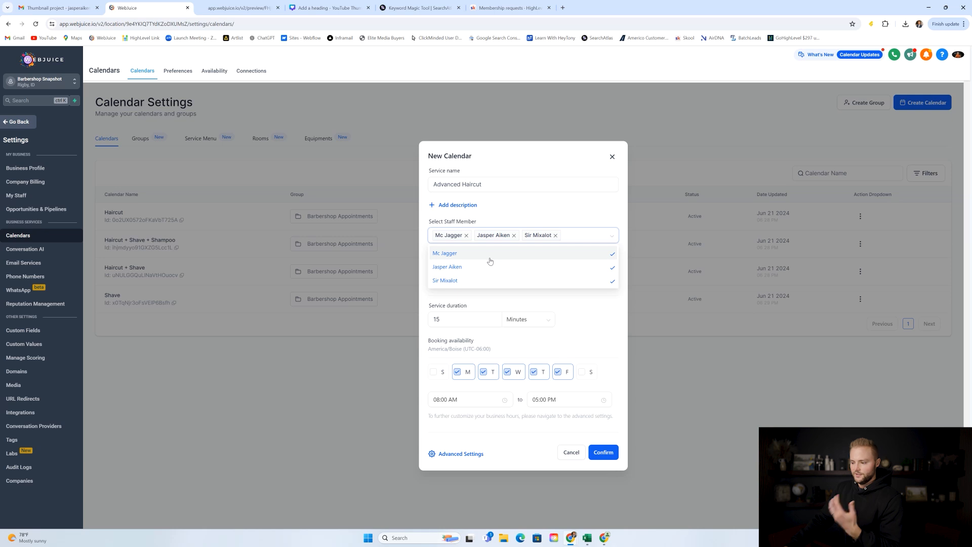
pyautogui.click(480, 258)
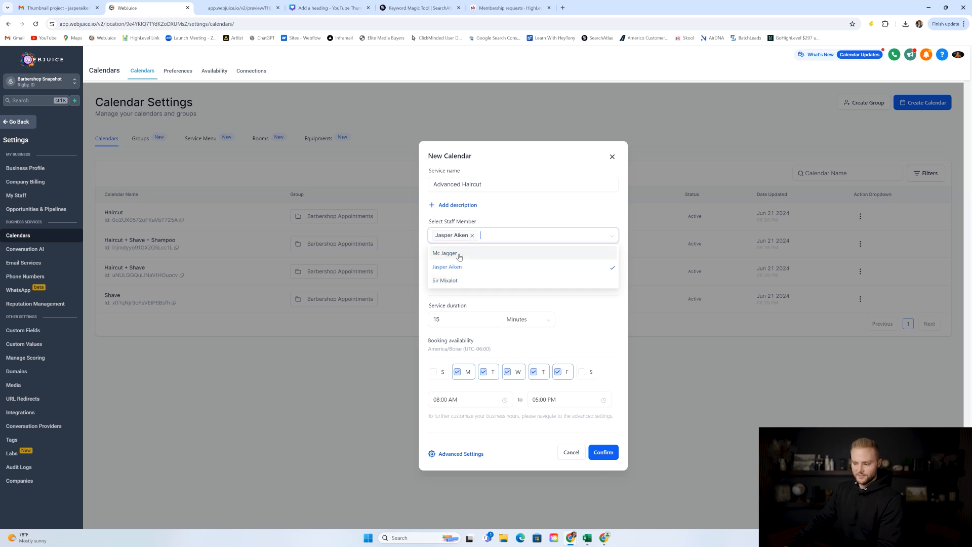
pyautogui.click(459, 279)
pyautogui.click(525, 215)
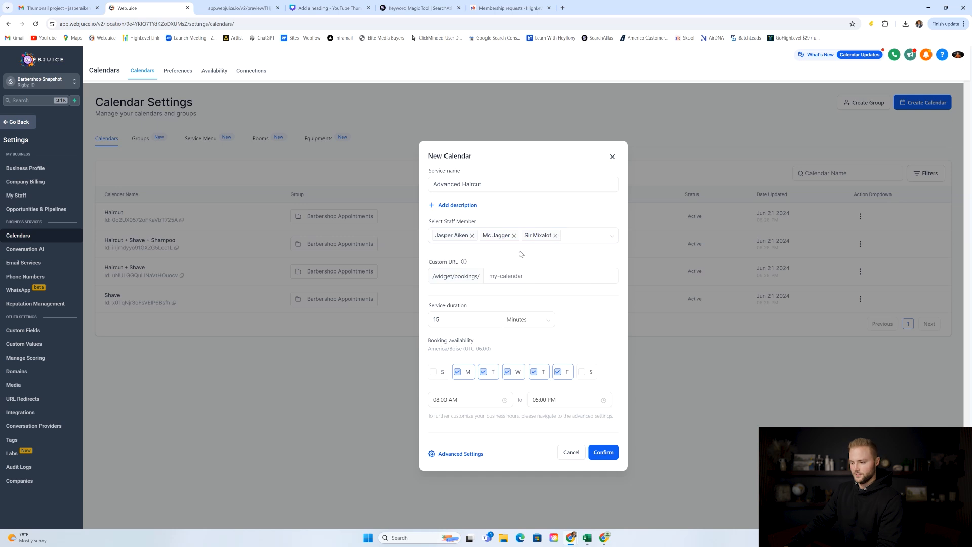
# Set the booking URL to advancedhaircutbarber and the duration to 45 minutes.
pyautogui.click(511, 277)
pyautogui.write('a')
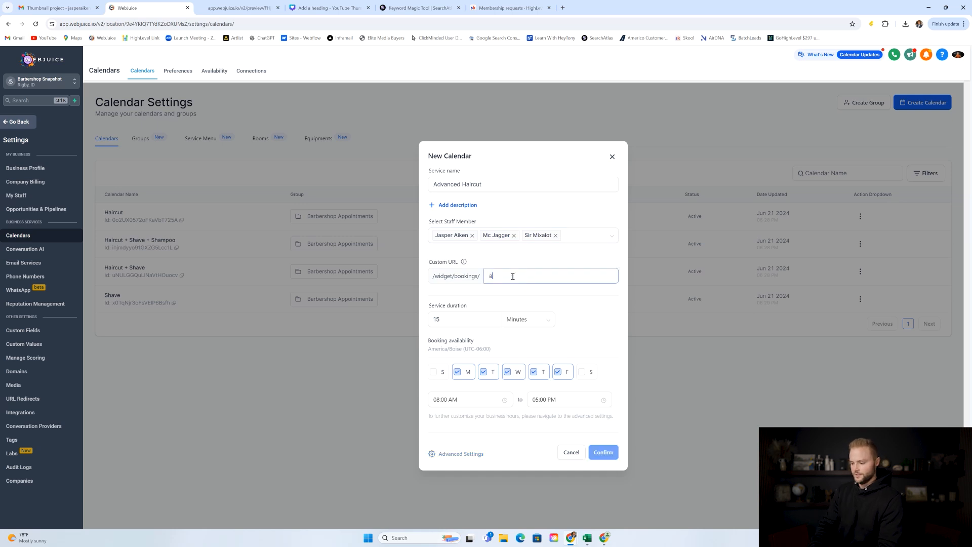
pyautogui.write('dvancedhairc')
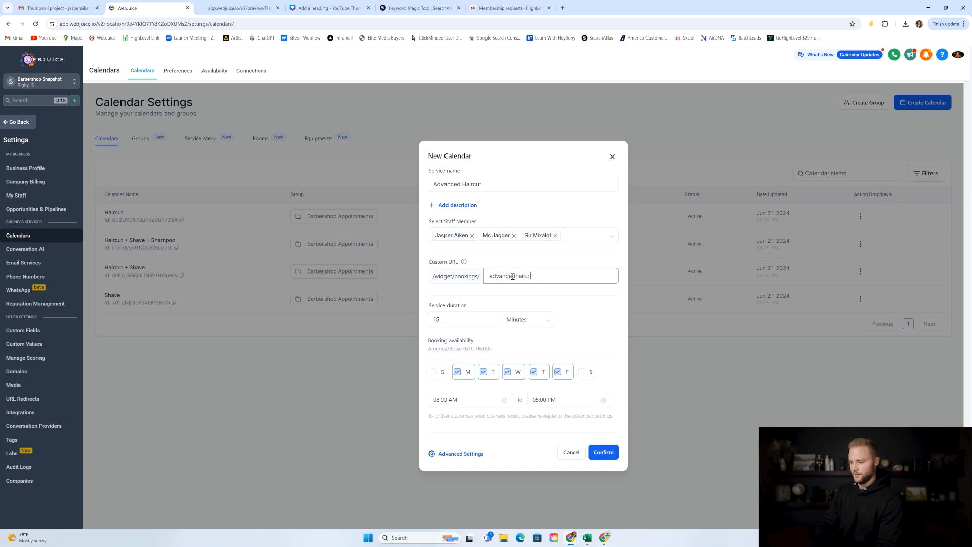
pyautogui.write('utbarber')
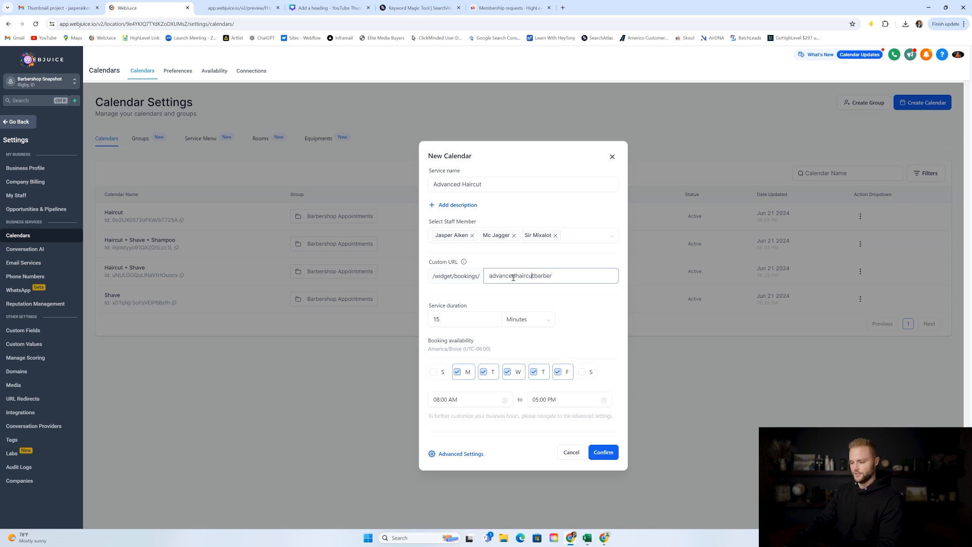
pyautogui.click(553, 263)
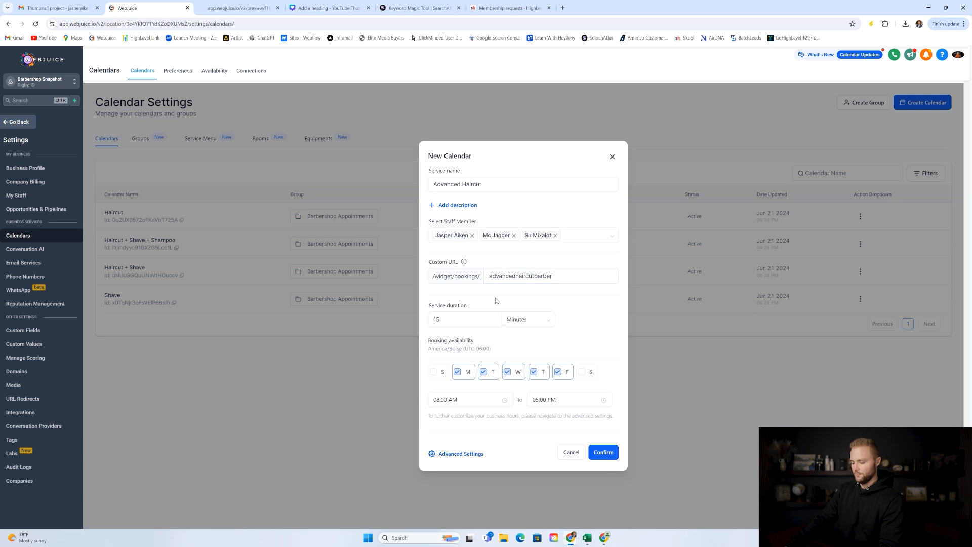
pyautogui.click(466, 320)
pyautogui.press('BackSpace')
pyautogui.press('BackSpace')
pyautogui.write('45')
# Add Saturday availability starting at 09:00 AM and create the calendar.
pyautogui.click(579, 372)
pyautogui.click(459, 399)
pyautogui.click(438, 429)
pyautogui.click(563, 440)
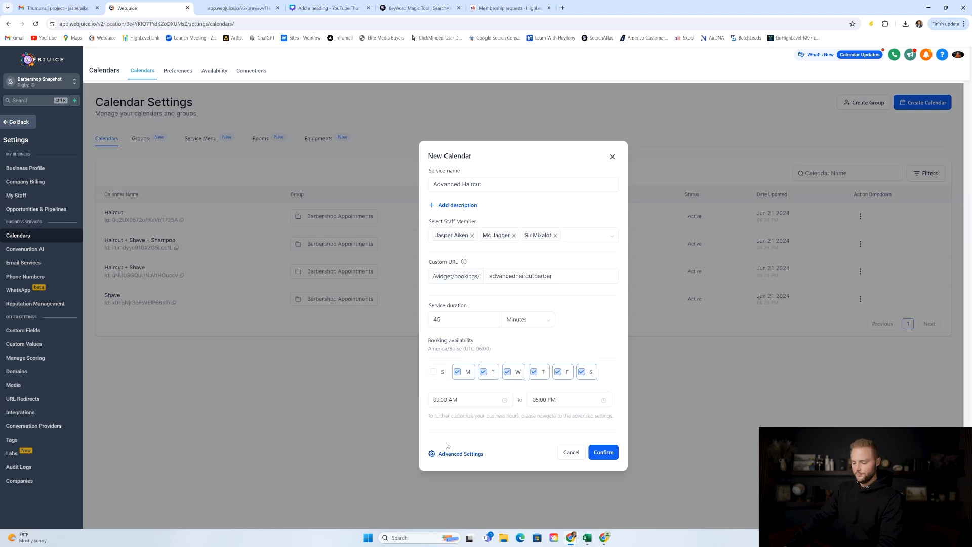
pyautogui.click(604, 454)
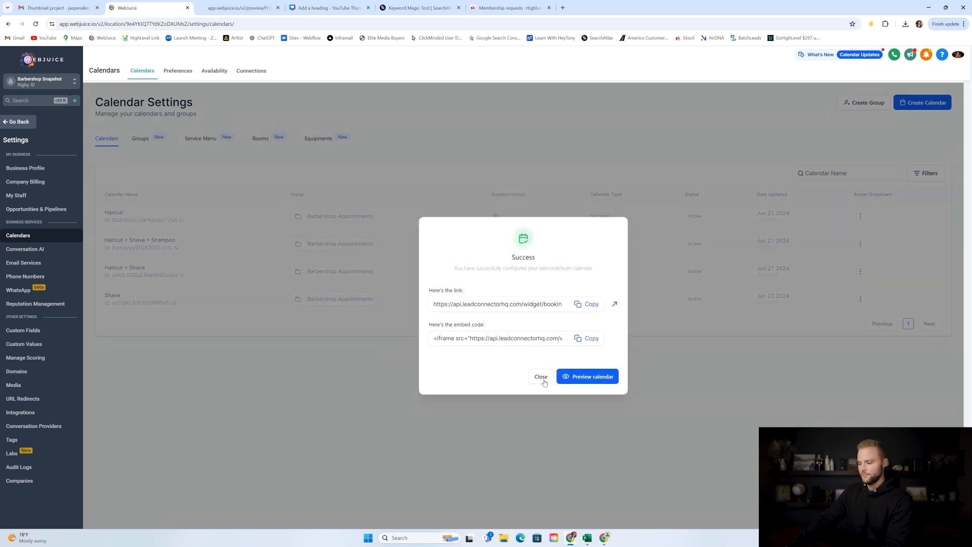
pyautogui.click(540, 377)
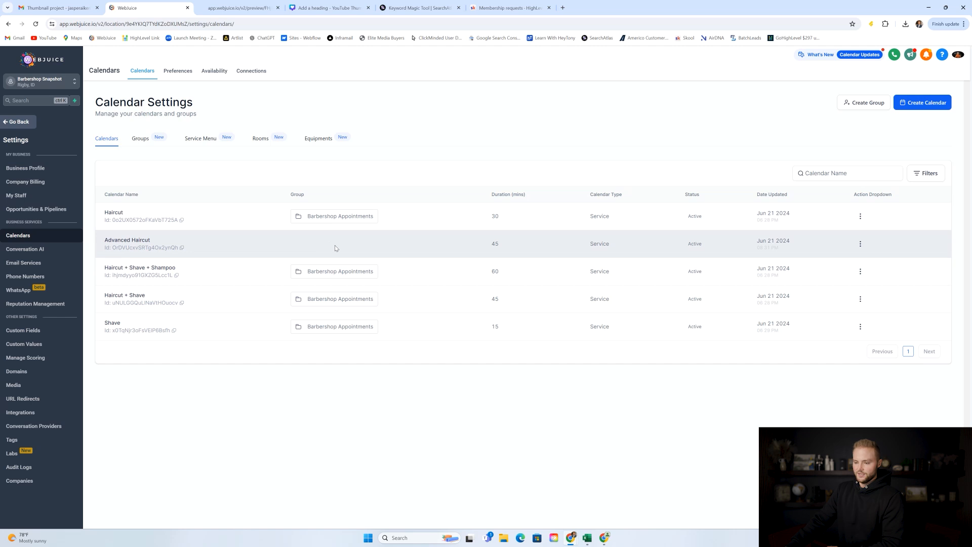
# Open the Groups tab and confirm the booking preview still lists only four services.
pyautogui.click(141, 140)
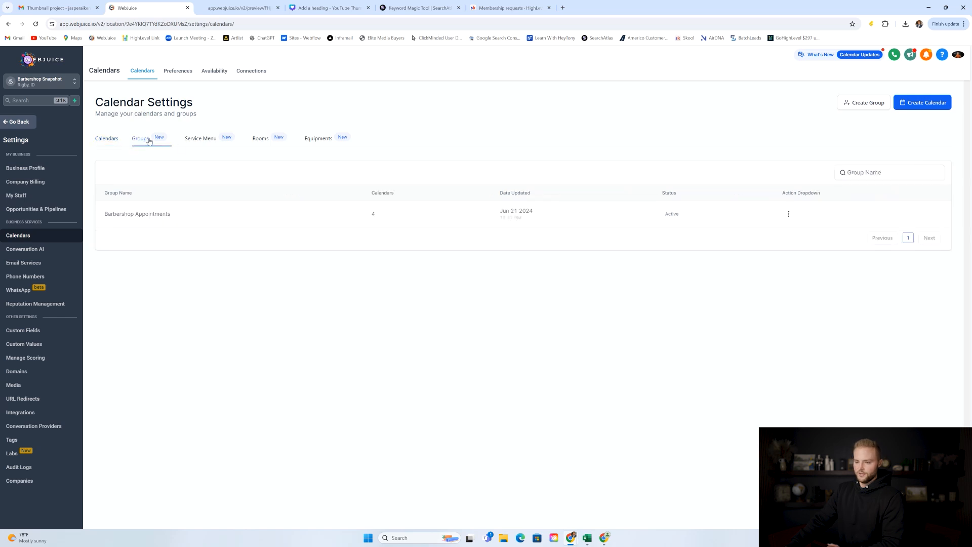
pyautogui.click(247, 8)
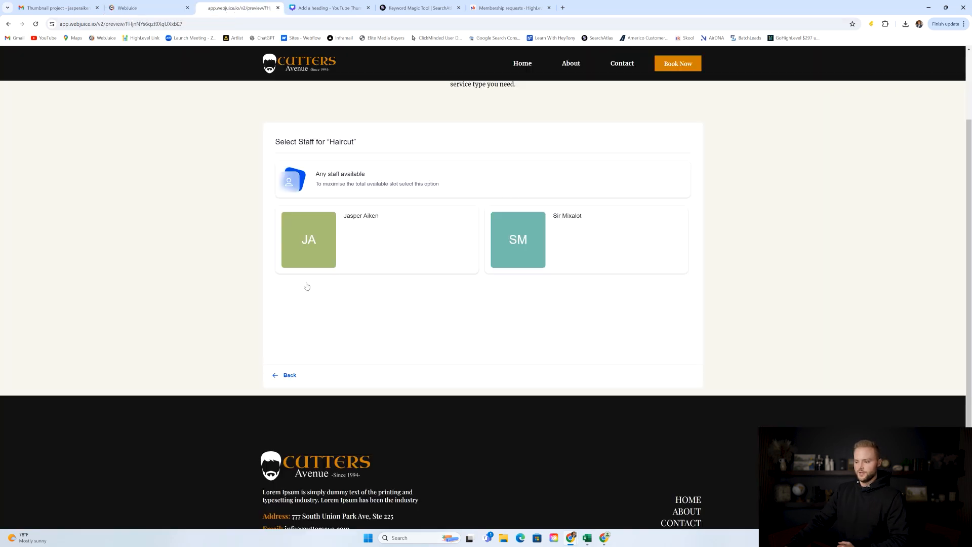
pyautogui.click(290, 375)
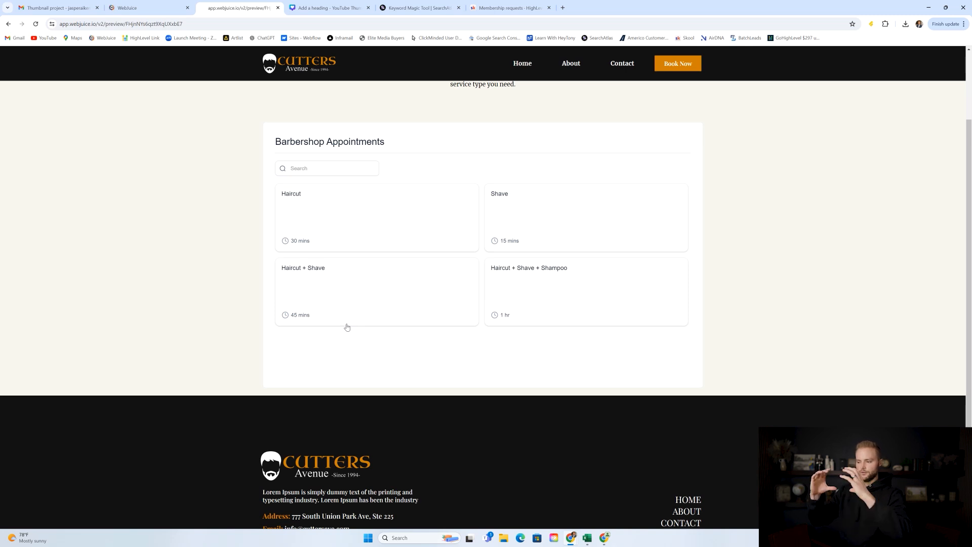
pyautogui.click(146, 8)
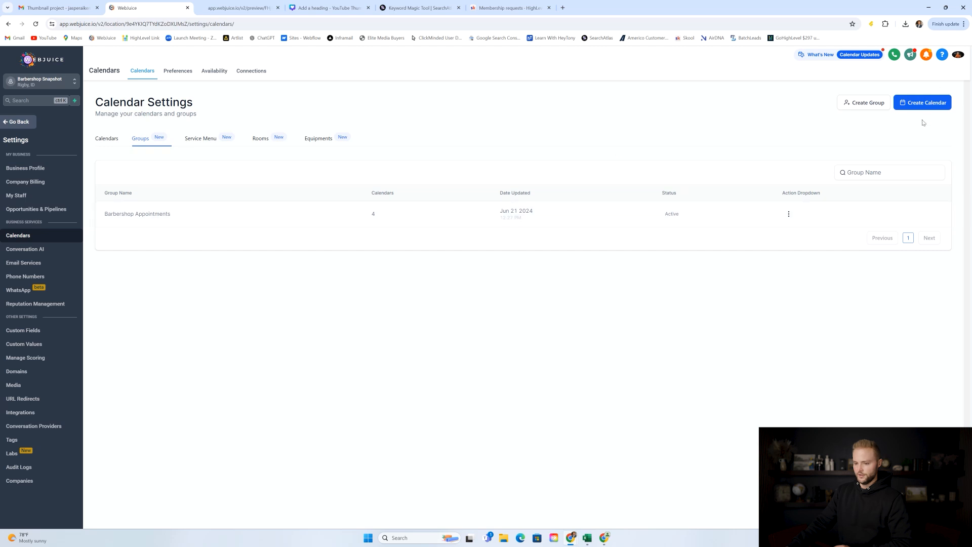
pyautogui.click(921, 104)
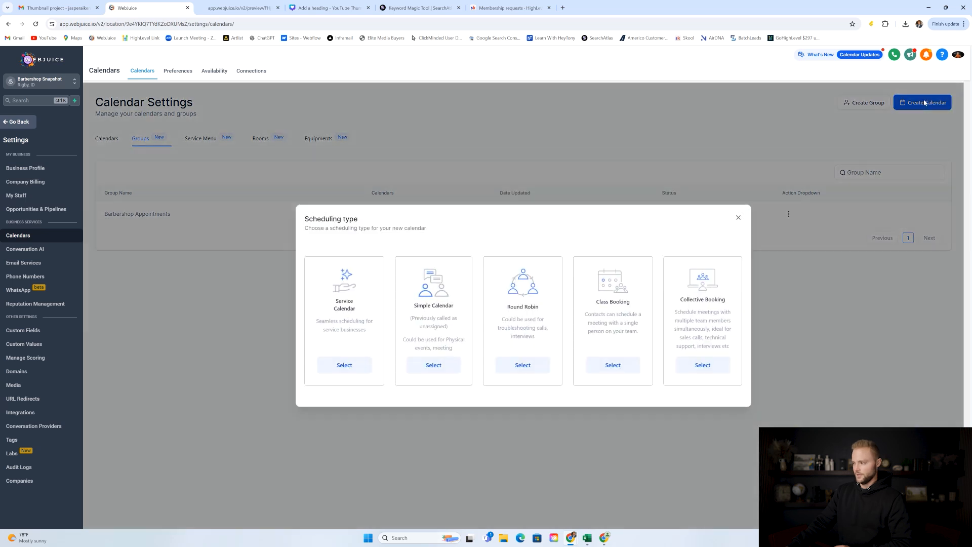
pyautogui.click(739, 218)
pyautogui.click(104, 140)
pyautogui.click(152, 141)
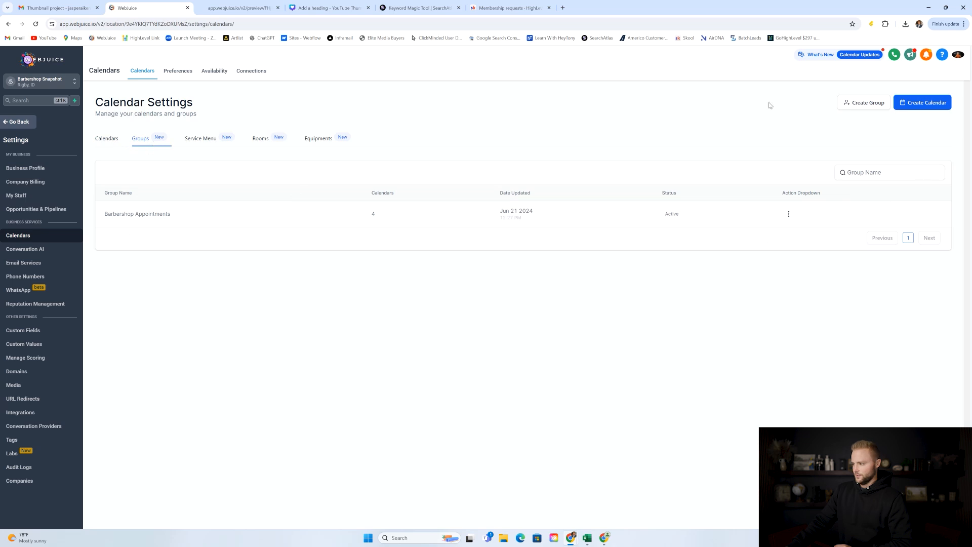
pyautogui.click(861, 104)
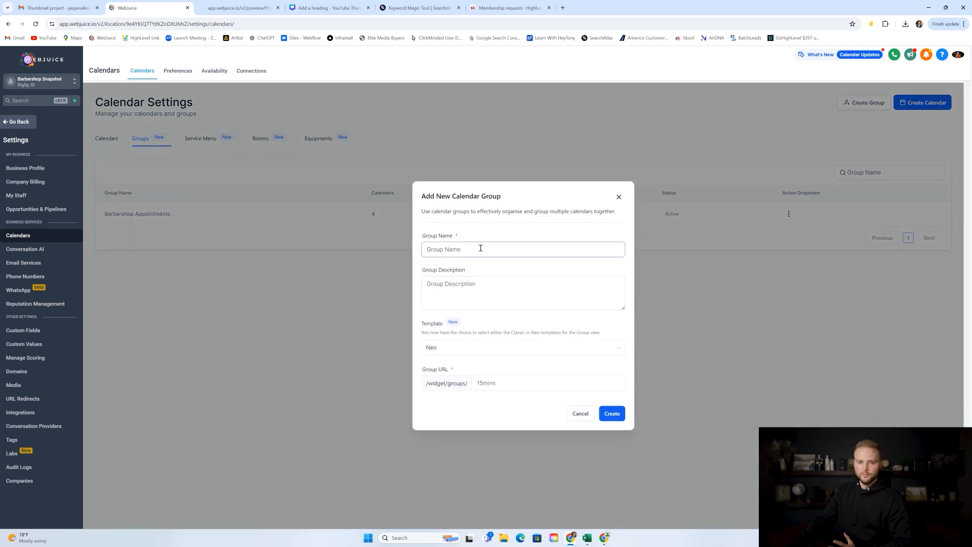
pyautogui.click(434, 350)
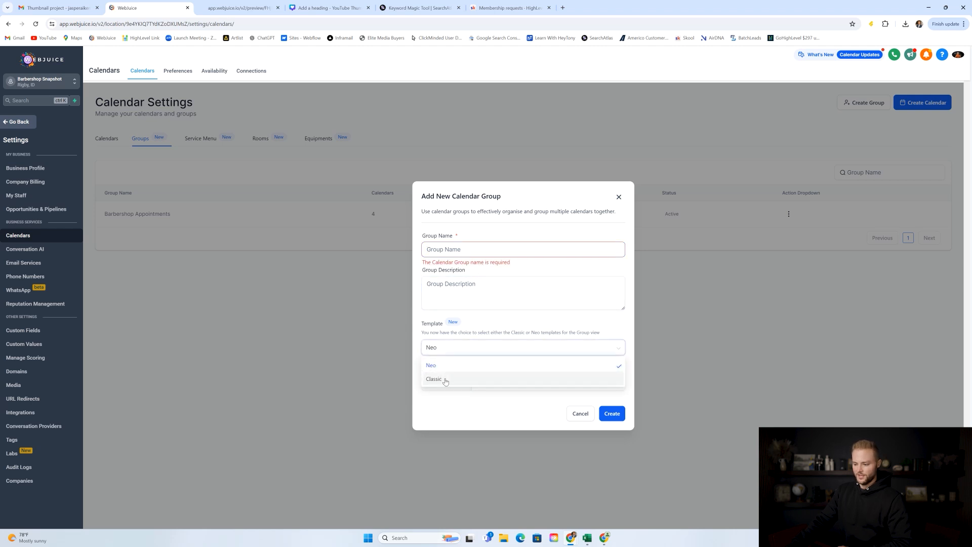
pyautogui.click(446, 365)
pyautogui.click(496, 384)
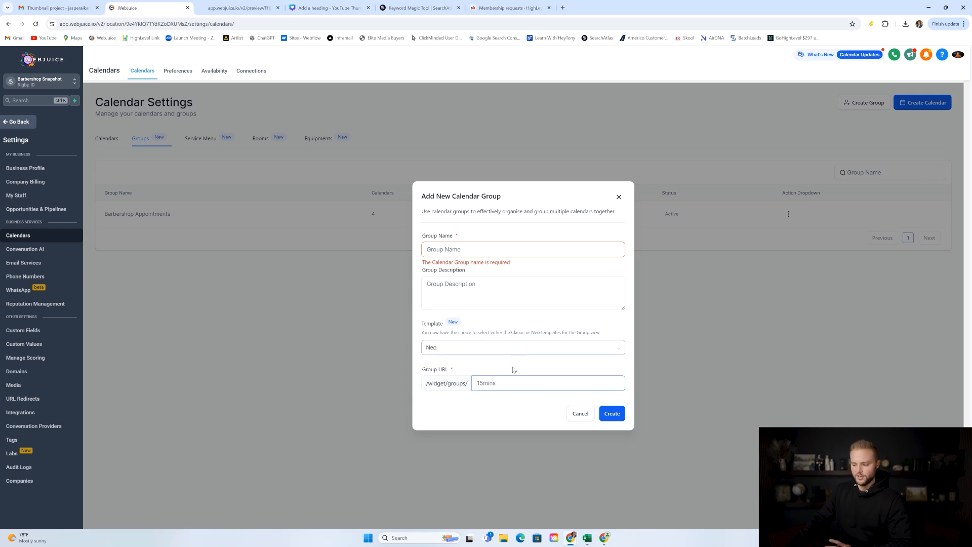
pyautogui.click(619, 197)
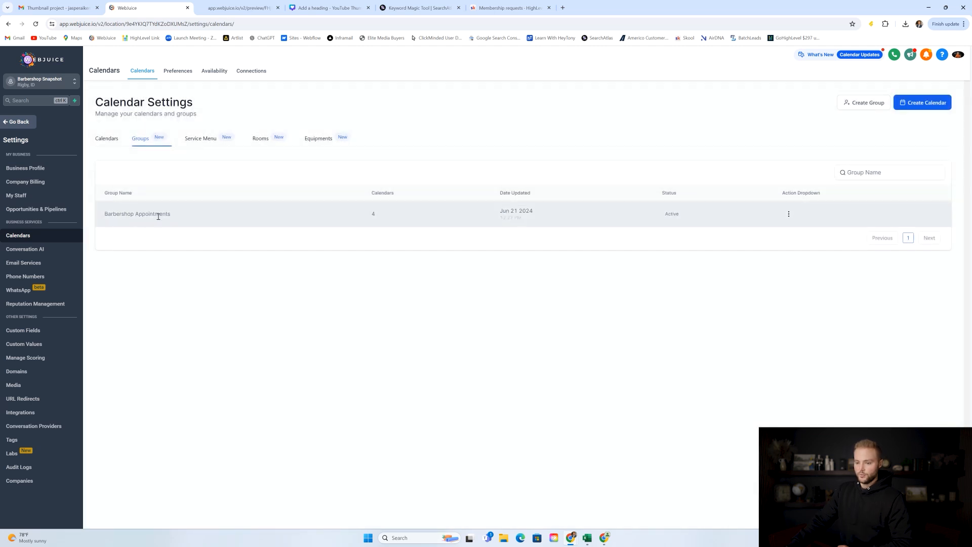
# Move the Advanced Haircut calendar into the Barbershop Appointments group.
pyautogui.click(109, 139)
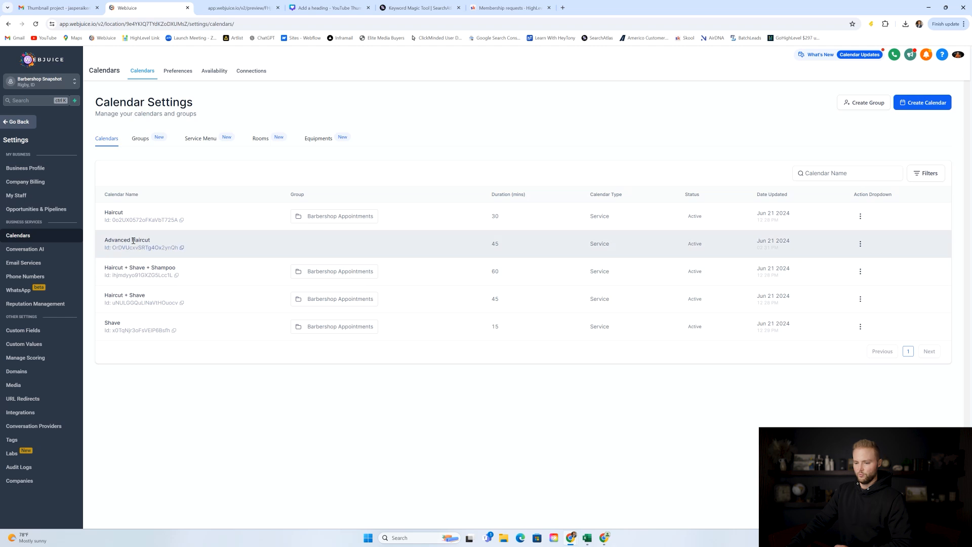
pyautogui.click(860, 245)
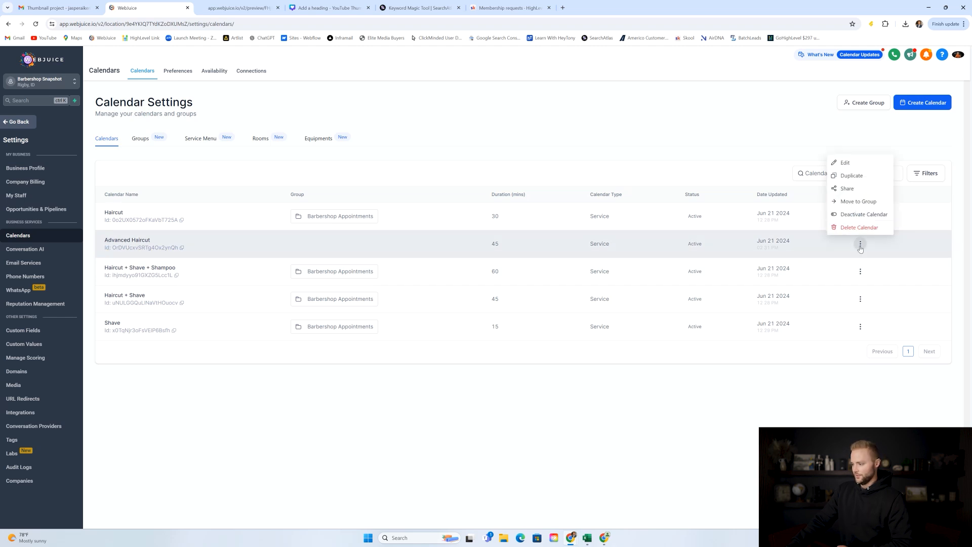
pyautogui.click(851, 202)
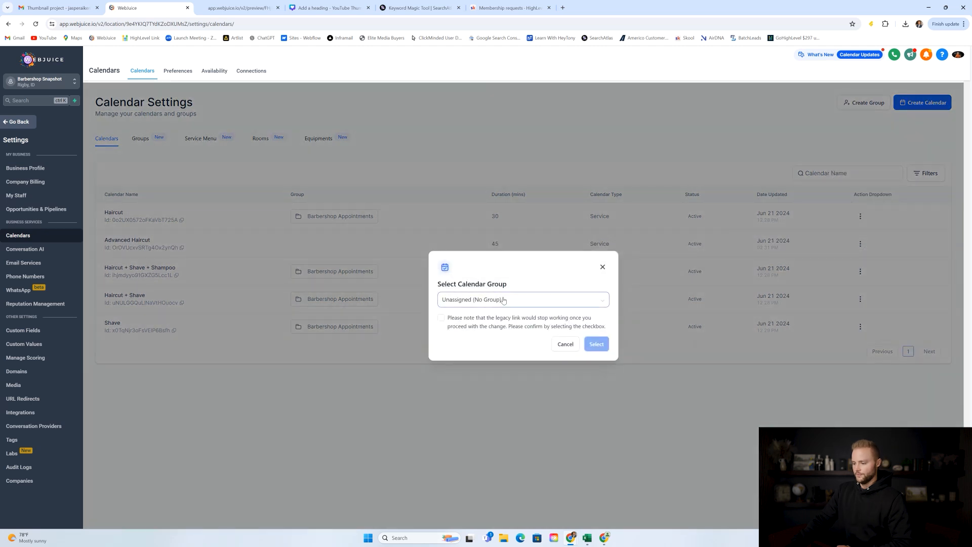
pyautogui.click(485, 300)
pyautogui.click(466, 332)
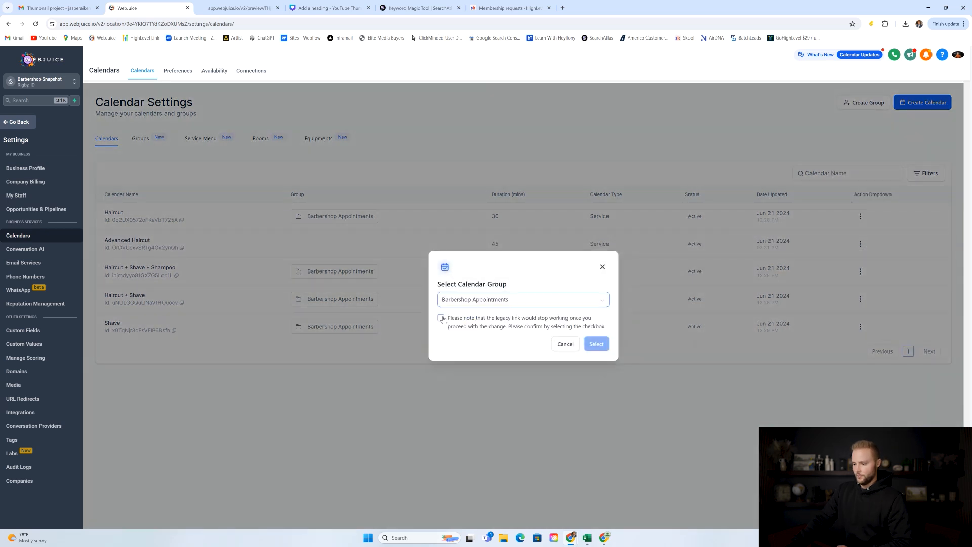
pyautogui.click(442, 317)
pyautogui.click(597, 344)
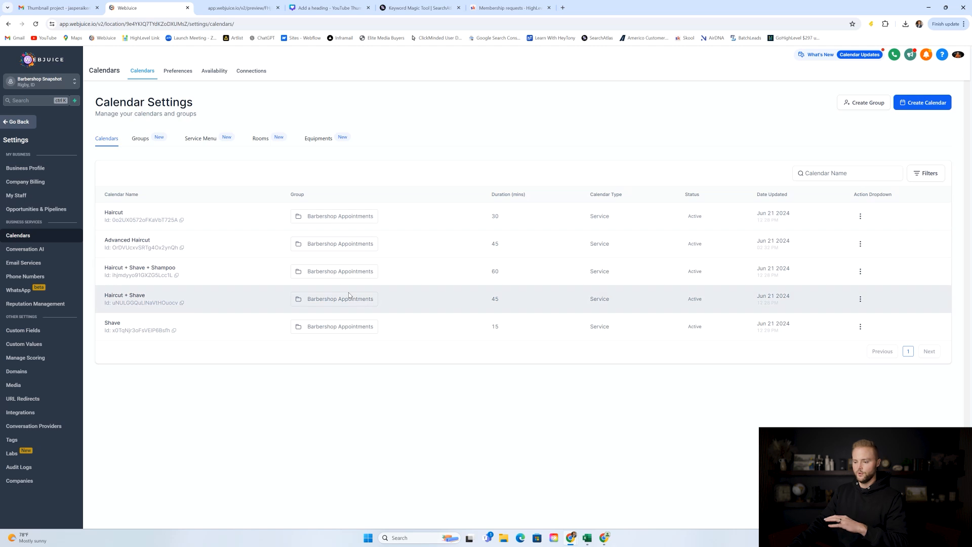
# Reload the booking page preview to check the change, then return to Calendar Settings.
pyautogui.click(238, 7)
pyautogui.click(35, 24)
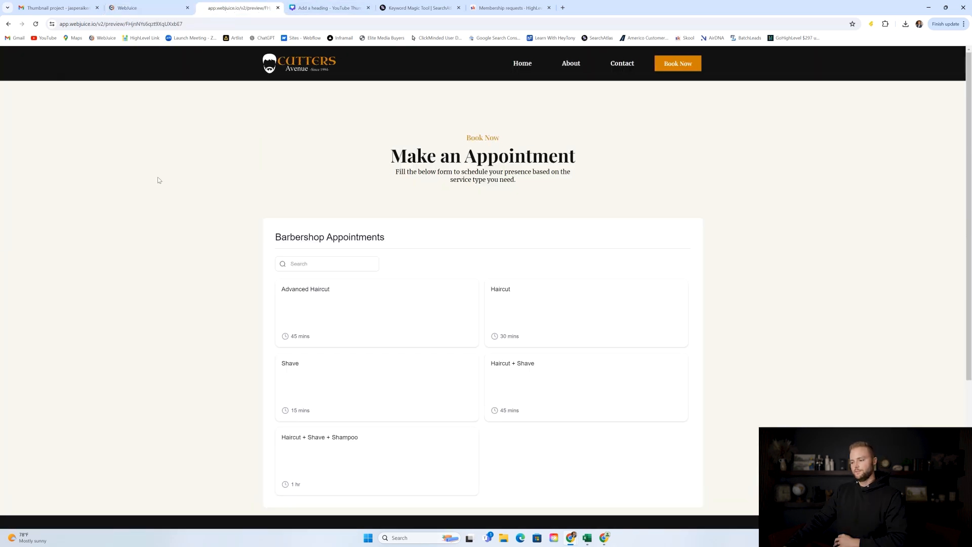
pyautogui.scroll(-3, 486, 245)
pyautogui.scroll(2, 434, 256)
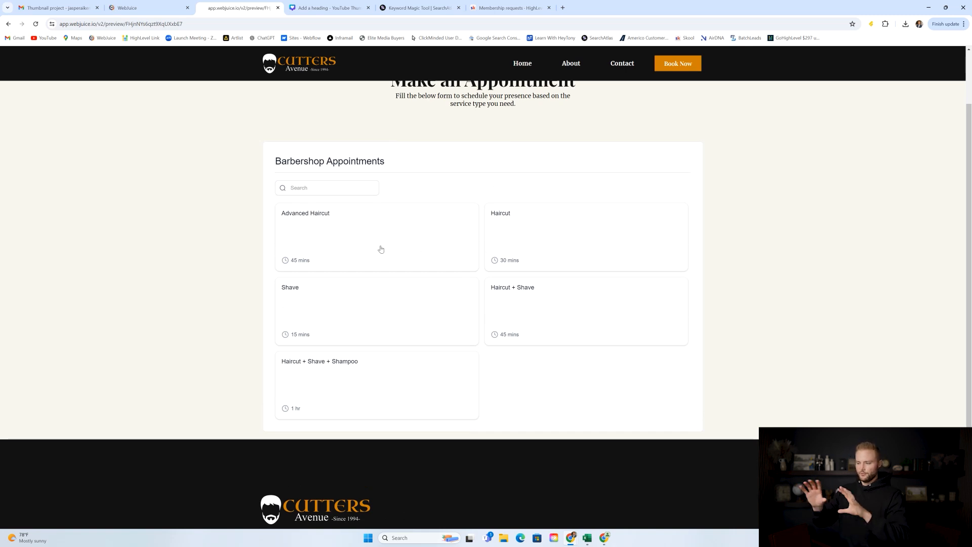
pyautogui.click(147, 8)
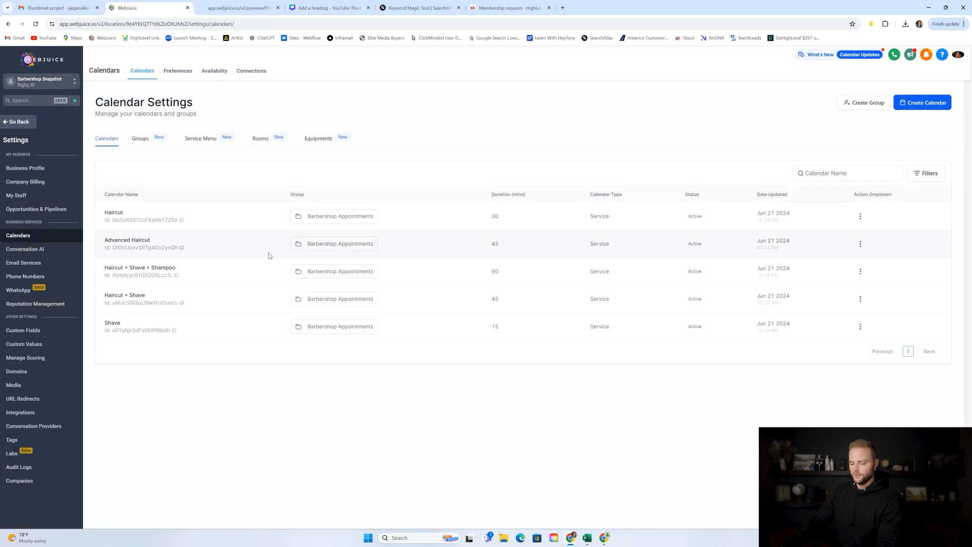
# Save the Barbershop Appointments calendar order with Haircut on top, then open My Staff.
pyautogui.click(140, 140)
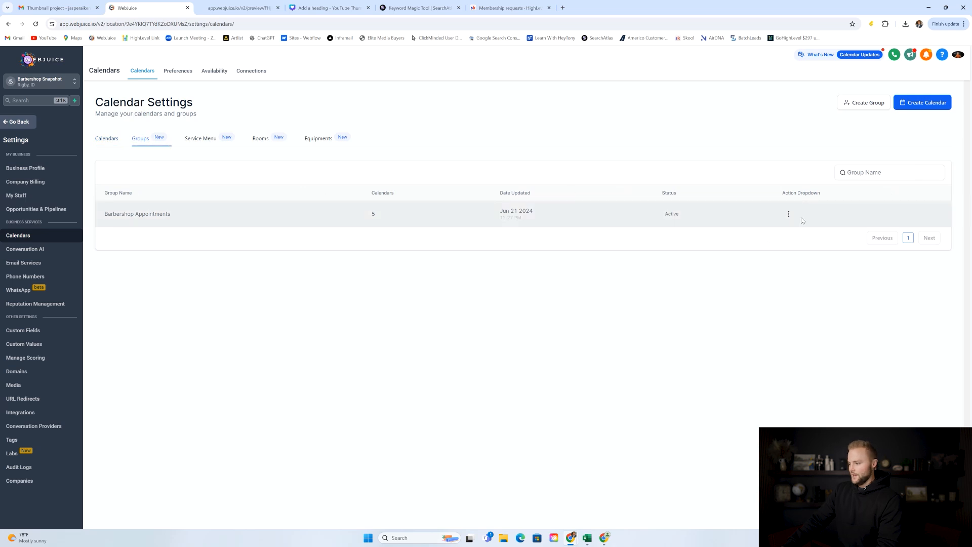
pyautogui.click(788, 215)
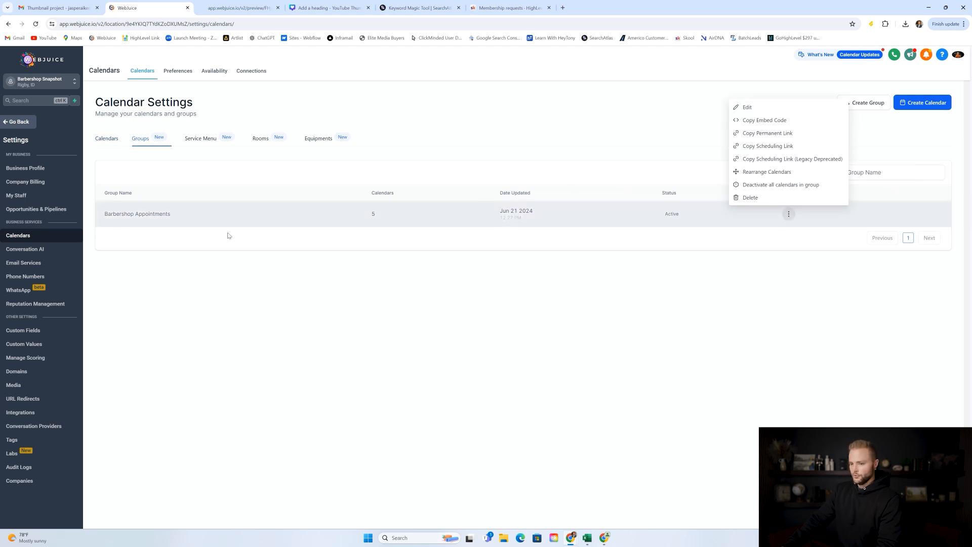
pyautogui.click(760, 172)
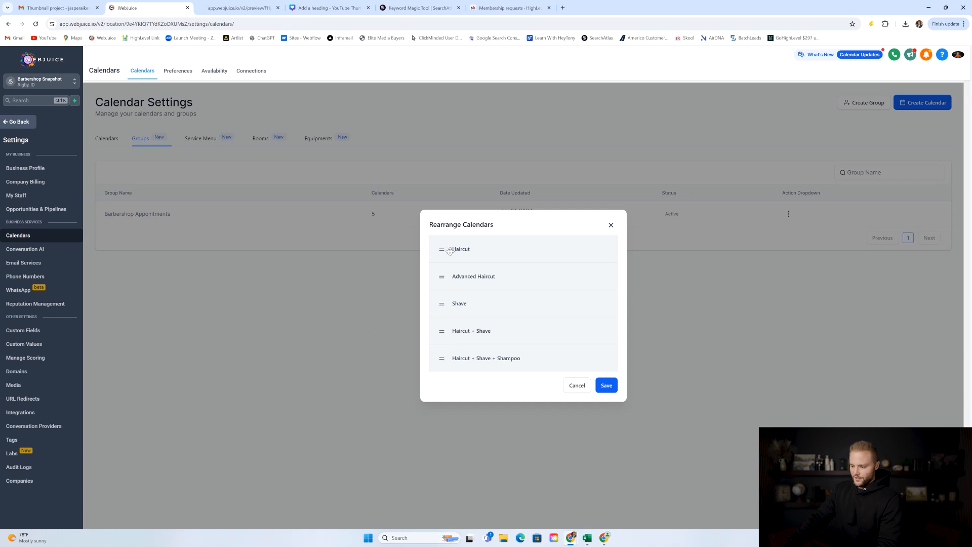
pyautogui.moveTo(450, 261)
pyautogui.mouseDown()
pyautogui.moveTo(445, 290)
pyautogui.moveTo(446, 257)
pyautogui.mouseUp()
pyautogui.click(607, 386)
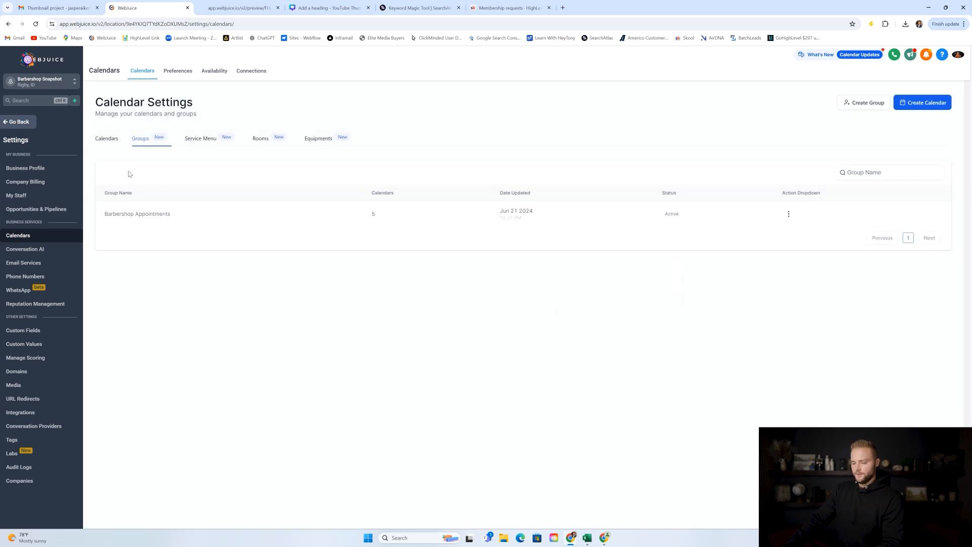
pyautogui.click(116, 140)
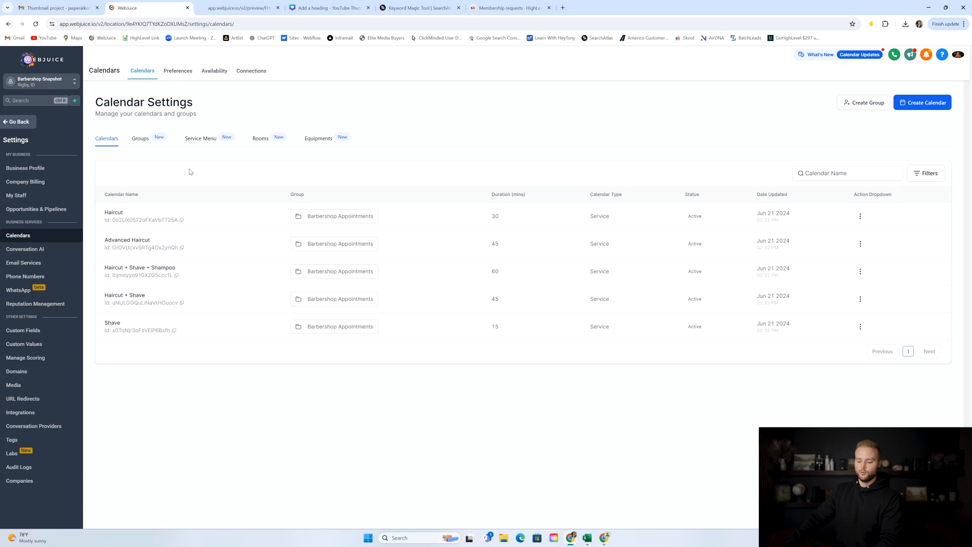
pyautogui.click(62, 196)
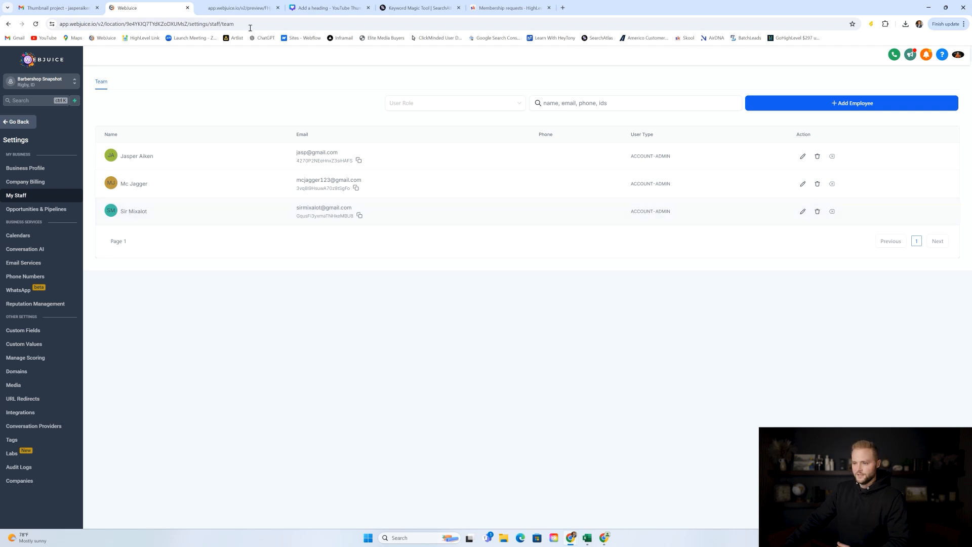
pyautogui.click(238, 8)
pyautogui.click(304, 227)
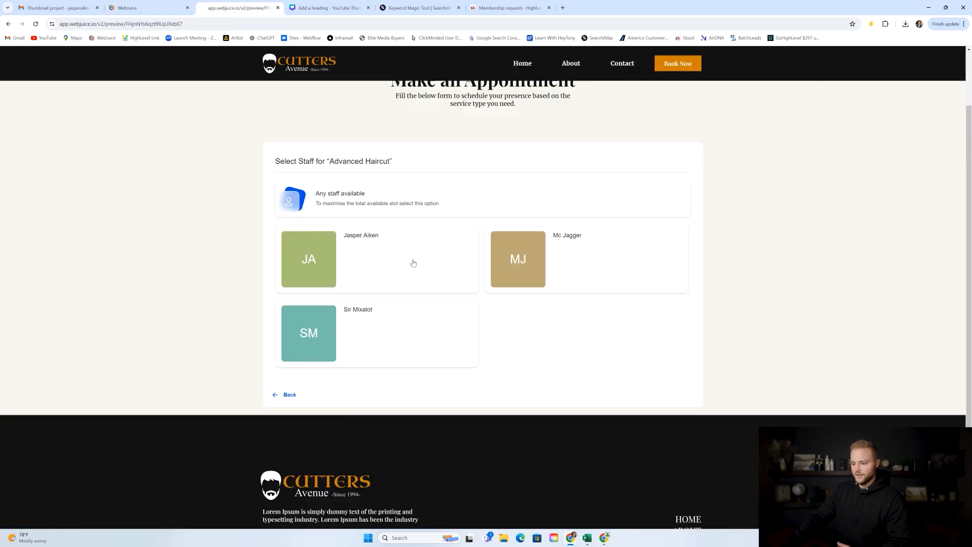
pyautogui.click(368, 325)
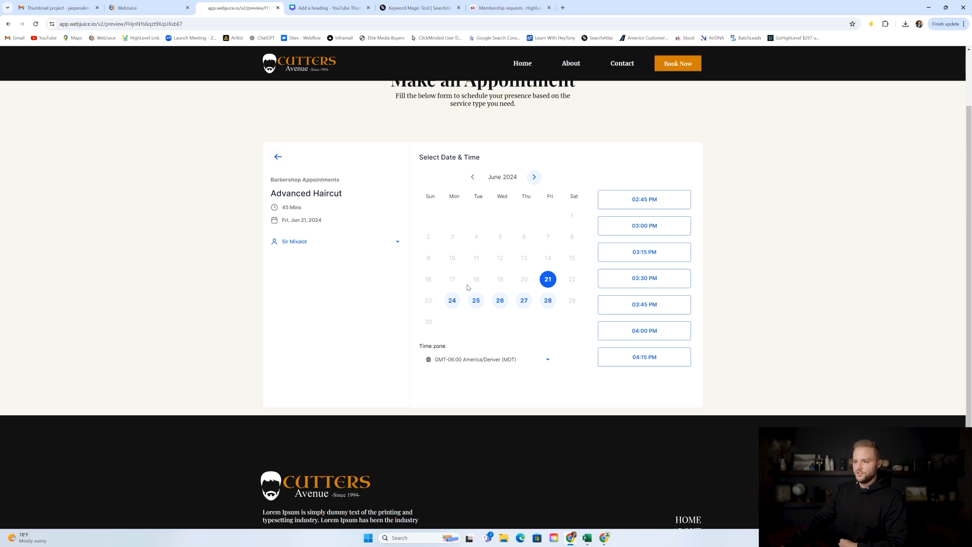
pyautogui.click(147, 7)
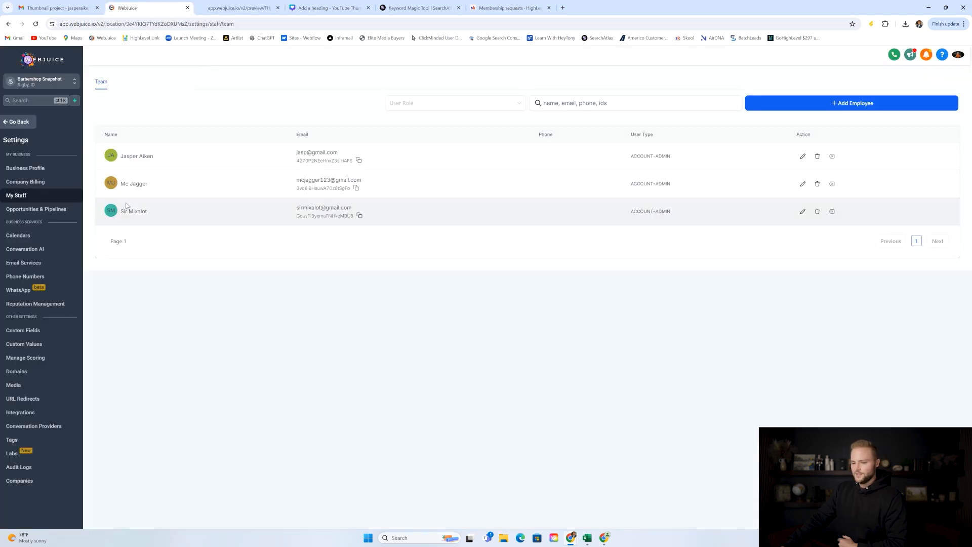
# In the third staff member's availability, turn off Tuesday through Friday.
pyautogui.click(802, 211)
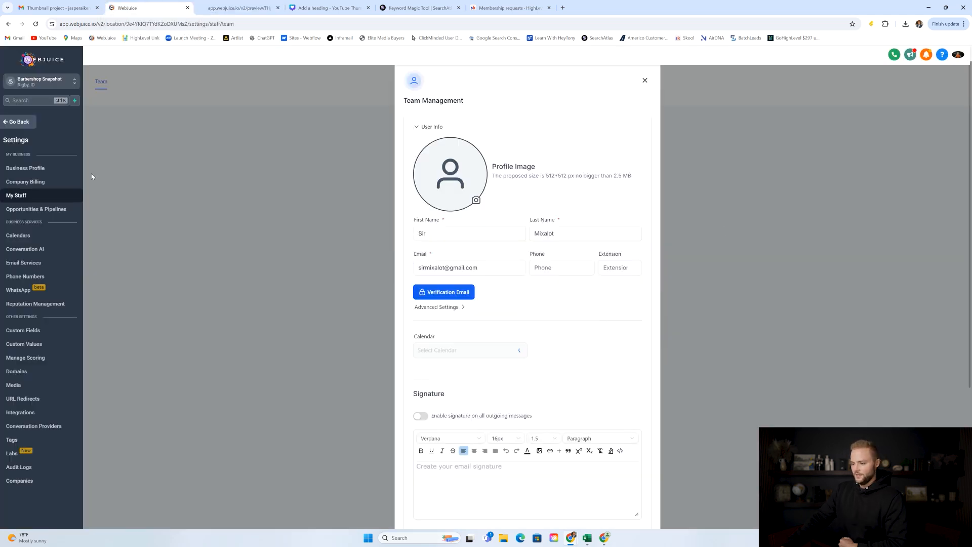
pyautogui.scroll(-3, 539, 163)
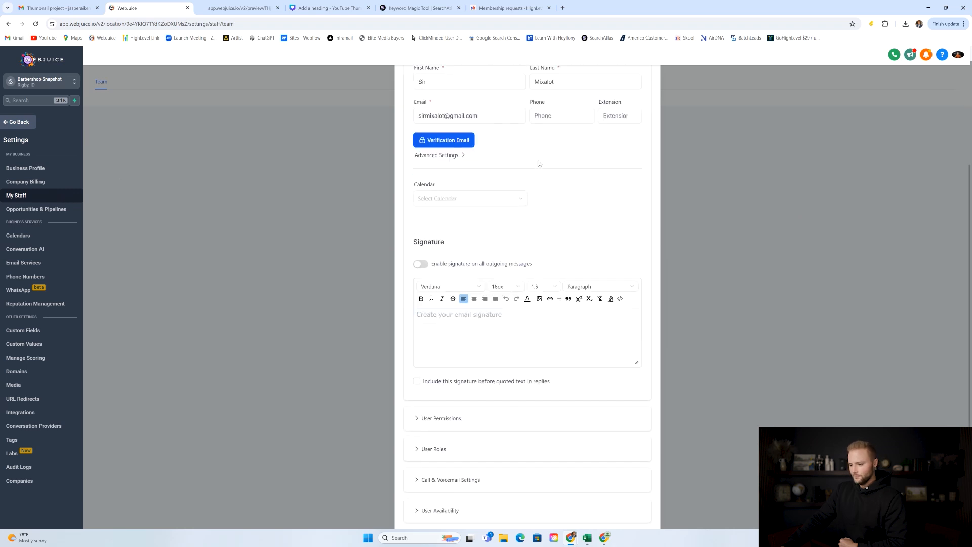
pyautogui.scroll(-1, 539, 163)
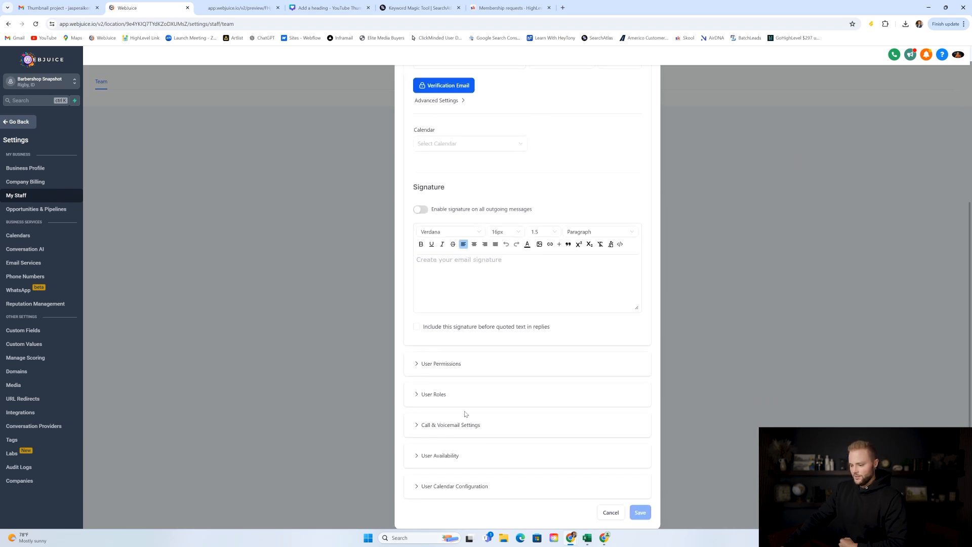
pyautogui.click(429, 455)
pyautogui.scroll(-5, 522, 294)
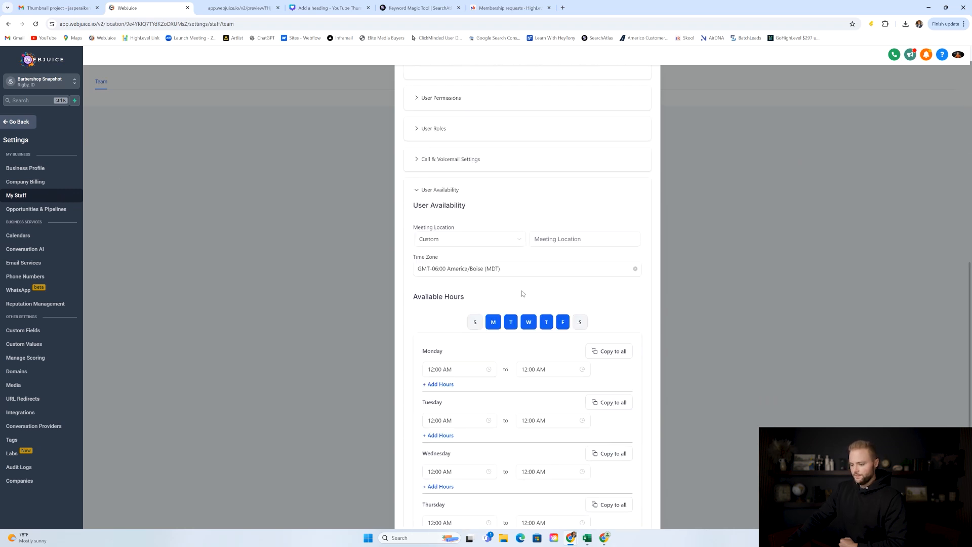
pyautogui.scroll(-2, 515, 318)
pyautogui.click(512, 246)
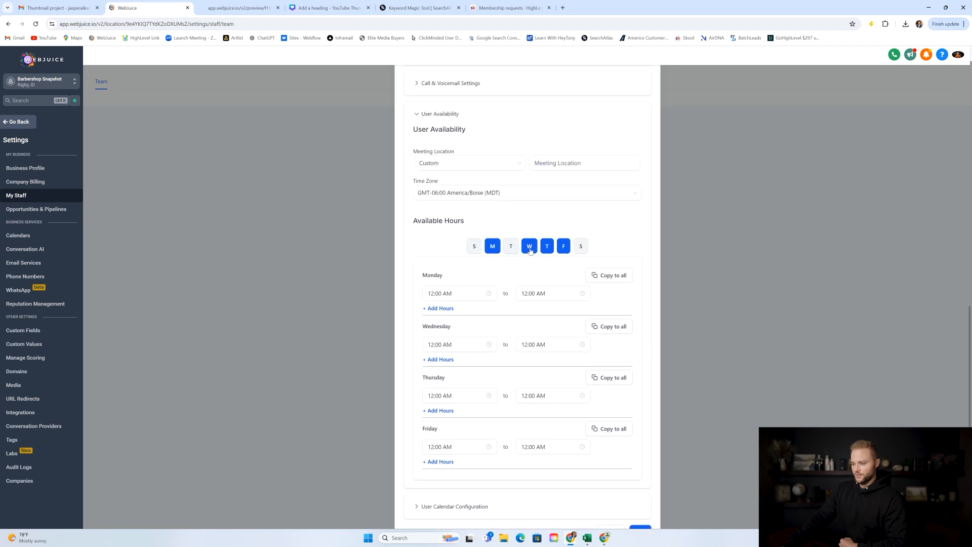
pyautogui.click(529, 247)
pyautogui.click(546, 276)
pyautogui.click(564, 326)
pyautogui.scroll(10, 549, 322)
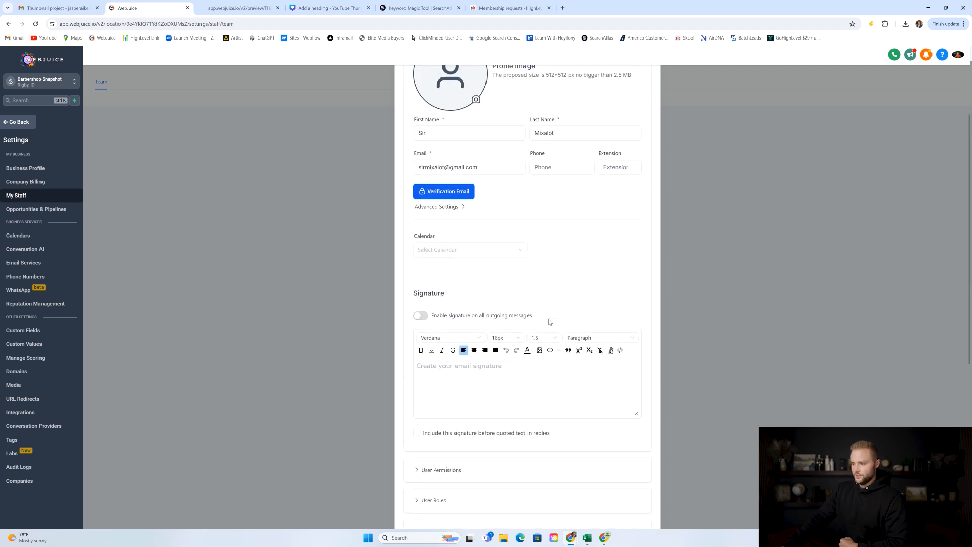
pyautogui.scroll(-10, 547, 310)
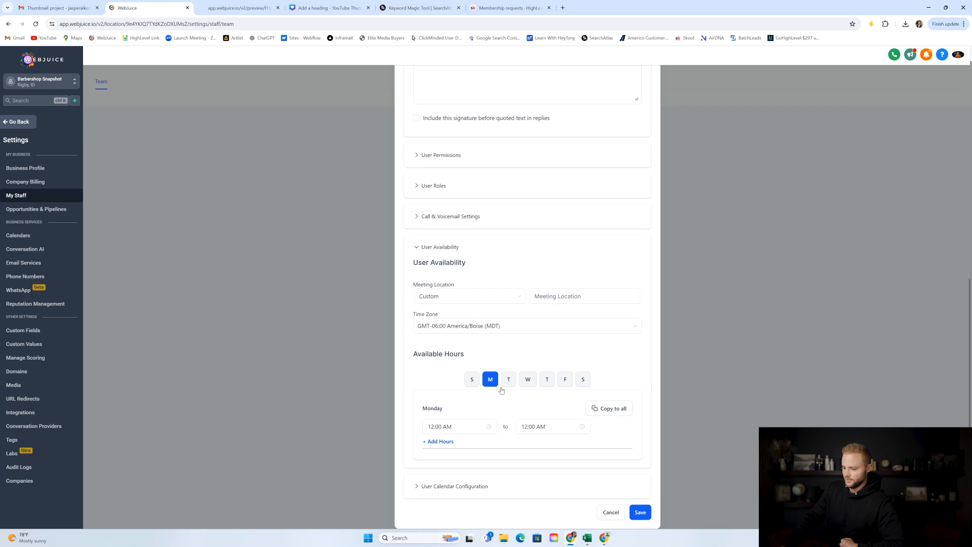
# Set Monday's hours to 09:00 AM–05:00 PM and save.
pyautogui.click(455, 426)
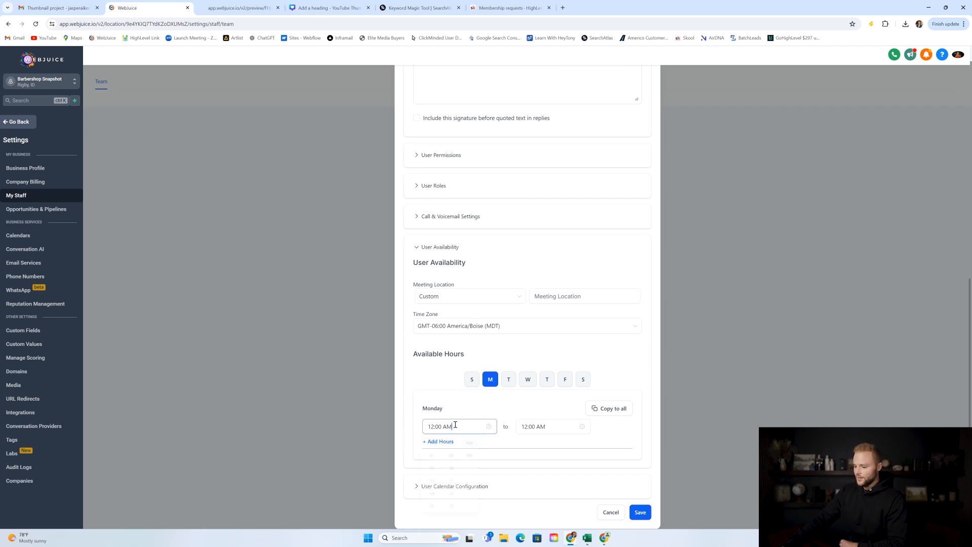
pyautogui.scroll(-3, 433, 481)
pyautogui.click(430, 489)
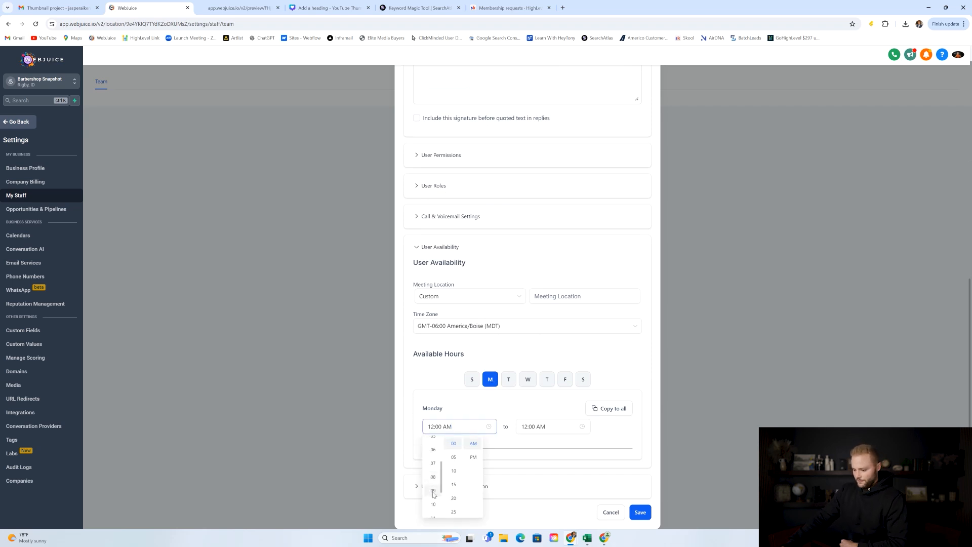
pyautogui.click(546, 429)
pyautogui.scroll(-2, 527, 463)
pyautogui.click(527, 473)
pyautogui.click(564, 458)
pyautogui.click(638, 513)
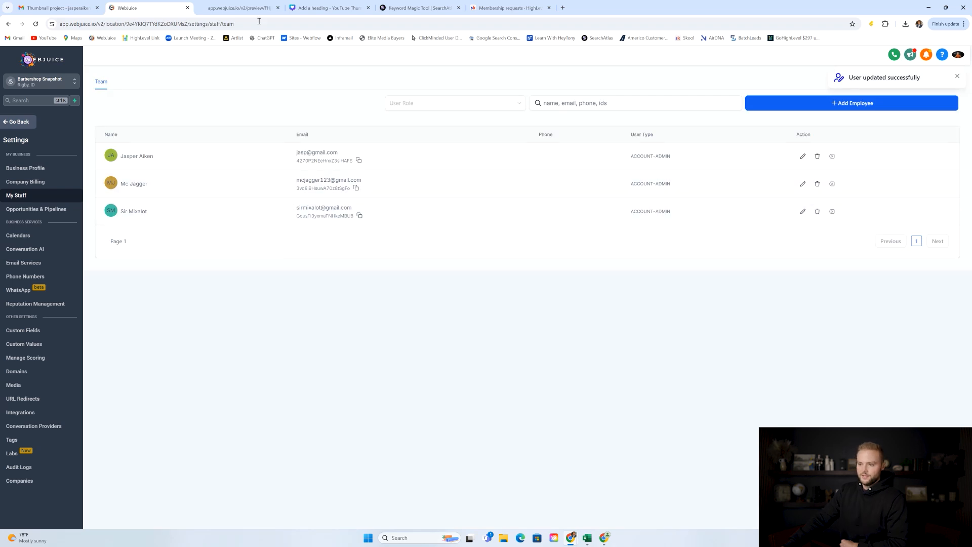
pyautogui.click(247, 9)
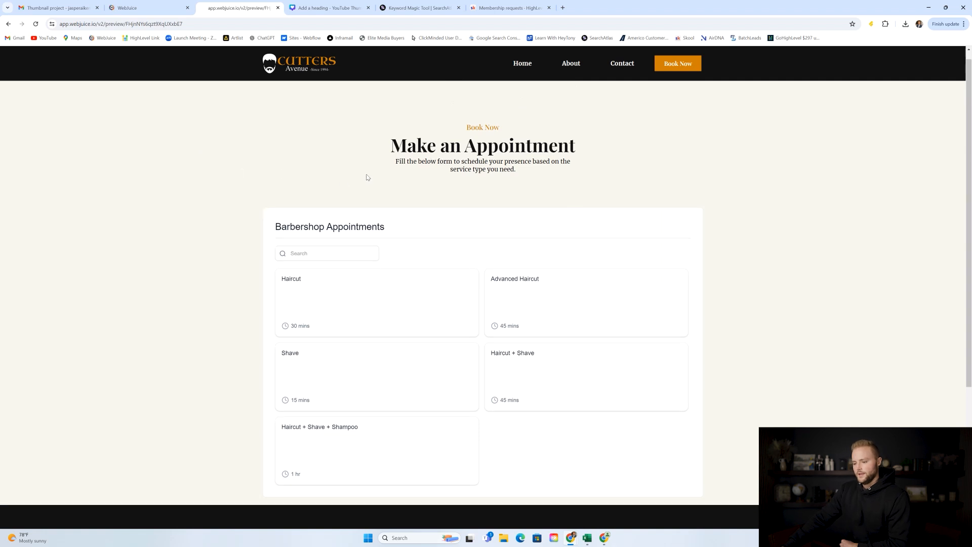
pyautogui.scroll(-1, 367, 178)
pyautogui.click(334, 246)
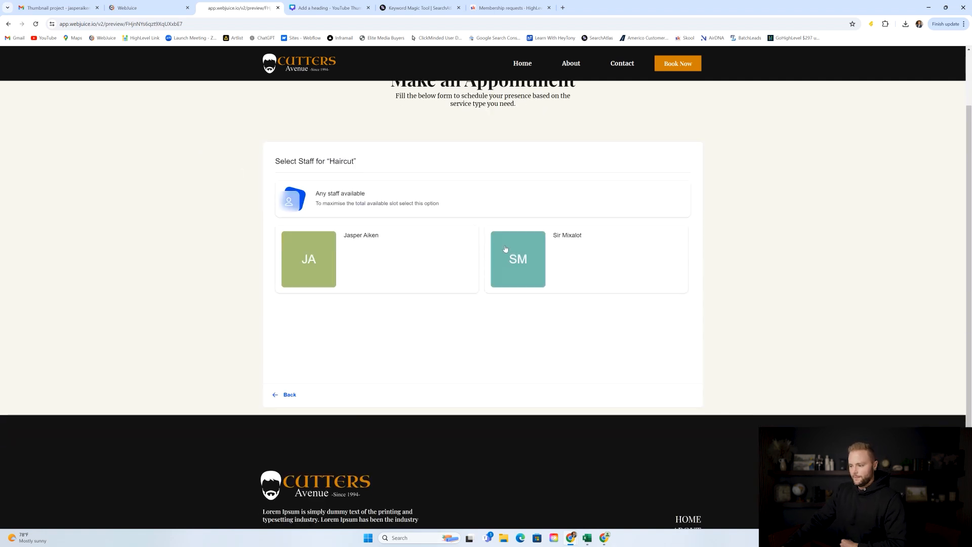
pyautogui.click(561, 247)
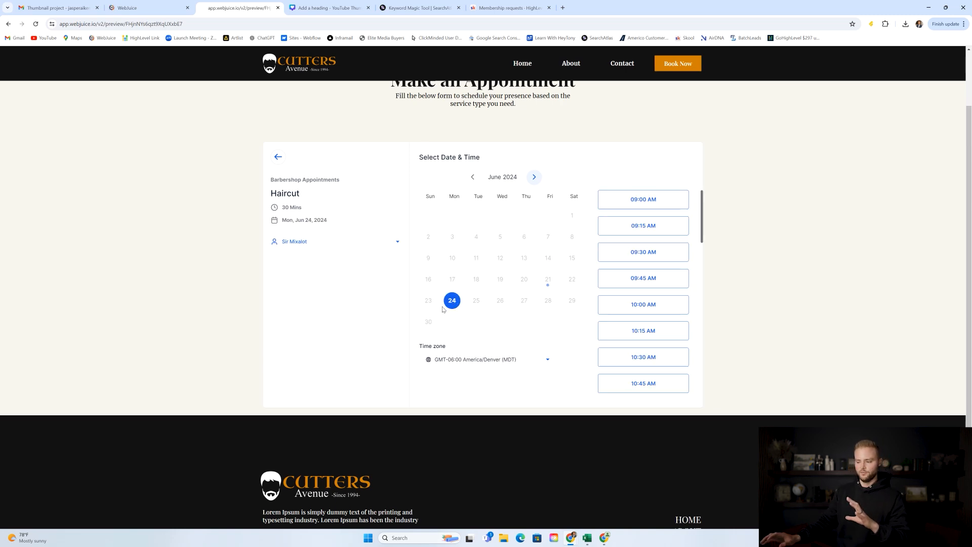
pyautogui.click(155, 8)
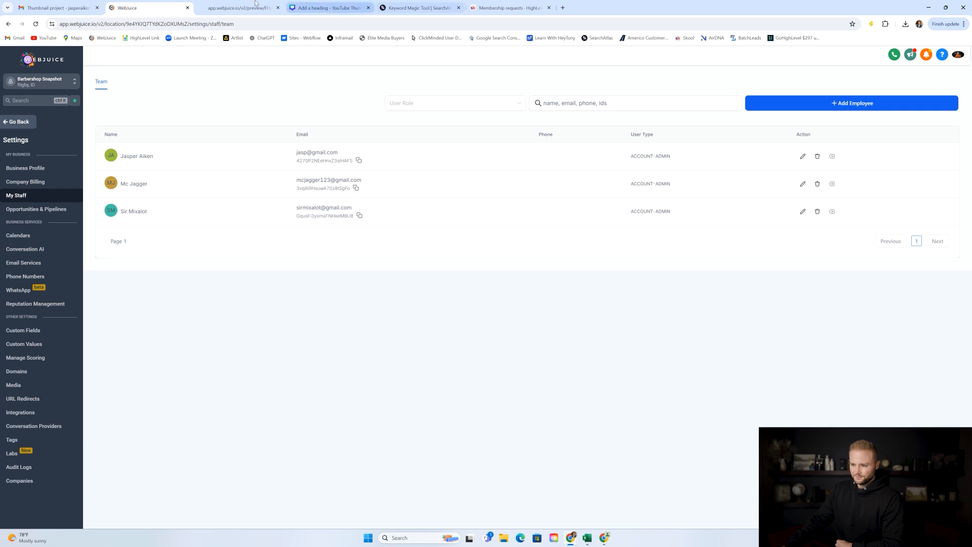
# Check the Haircut staff choices on the booking preview, then return to the Team list.
pyautogui.click(240, 8)
pyautogui.click(279, 157)
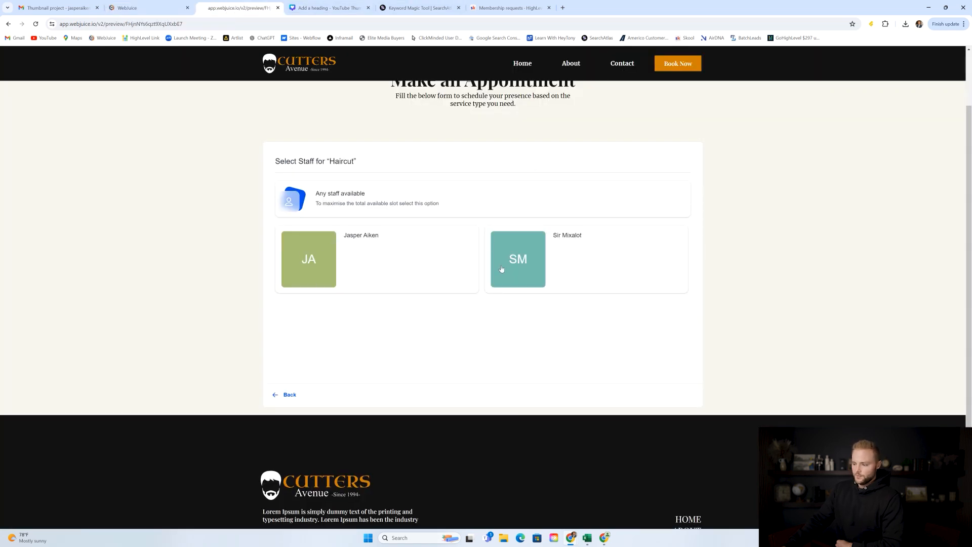
pyautogui.click(143, 7)
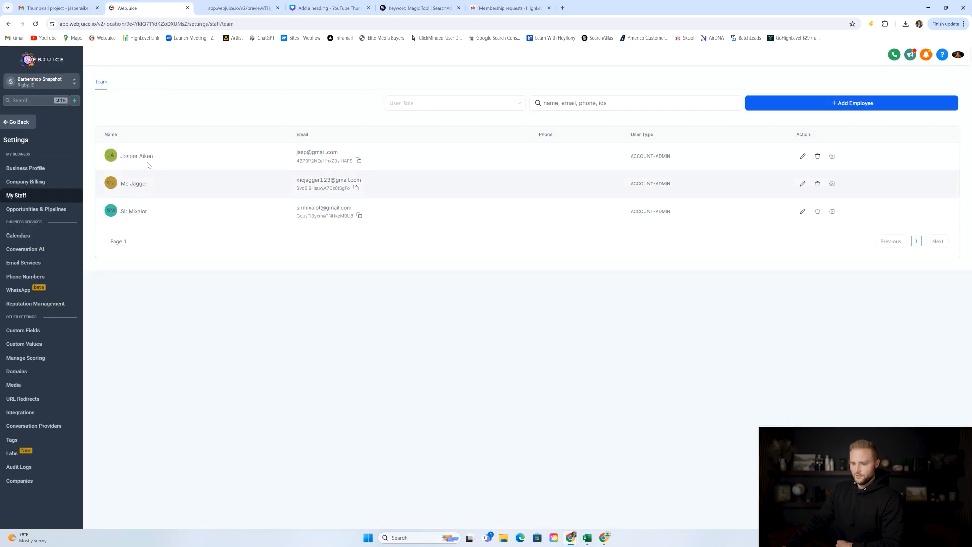
# Set the Barbers image as the first staff member's profile picture and save.
pyautogui.click(803, 157)
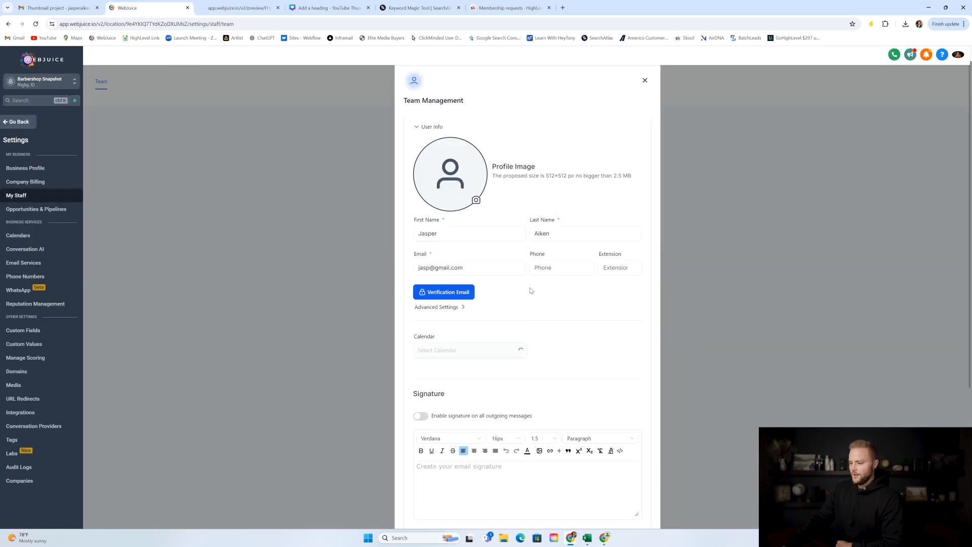
pyautogui.click(451, 175)
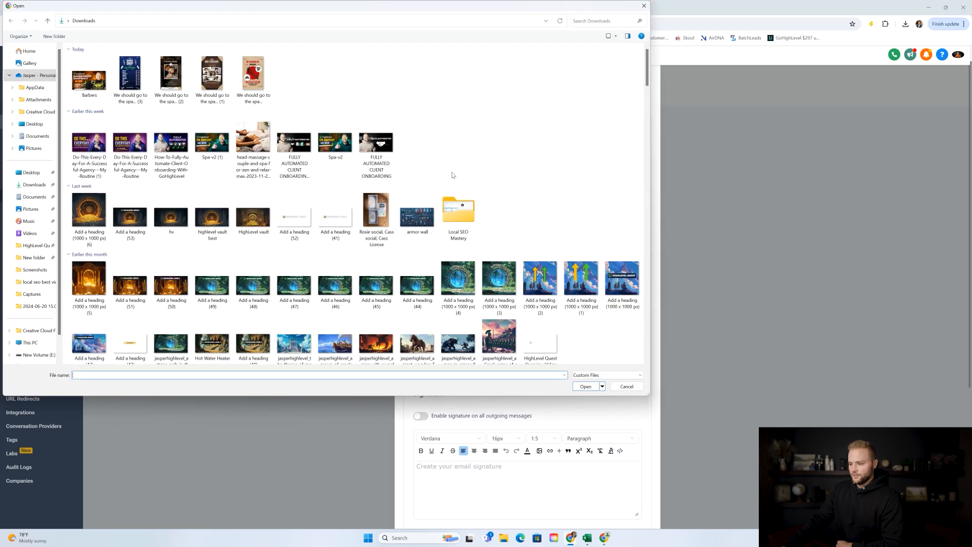
pyautogui.doubleClick(89, 79)
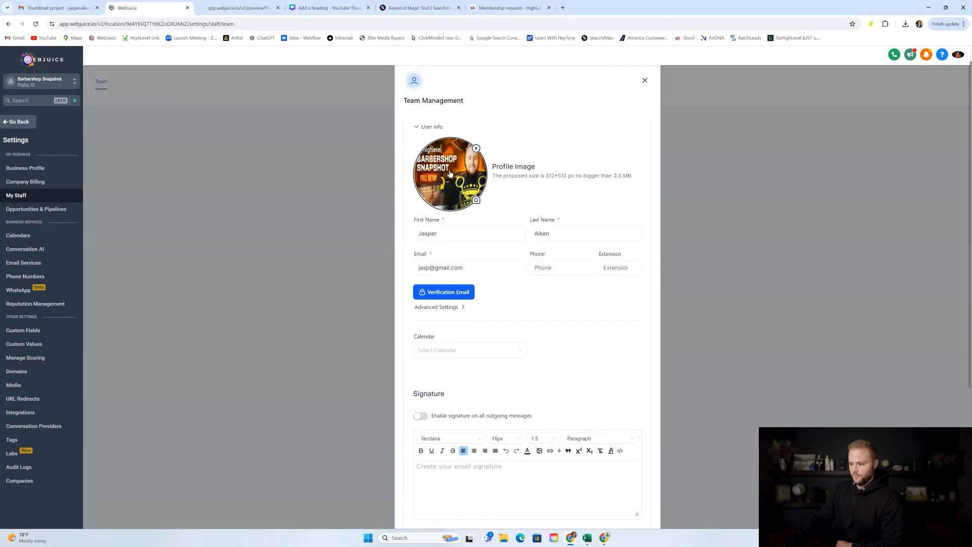
pyautogui.scroll(-4, 506, 283)
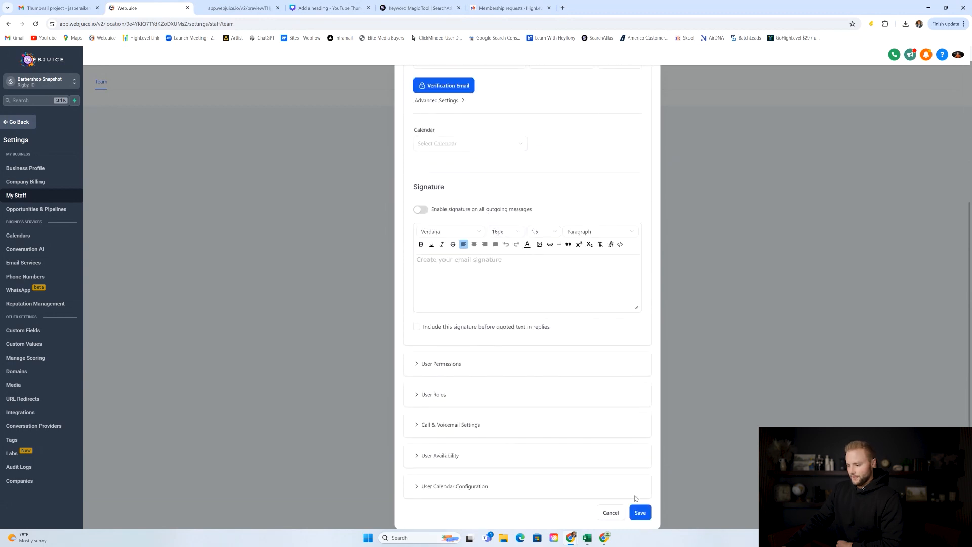
pyautogui.click(638, 508)
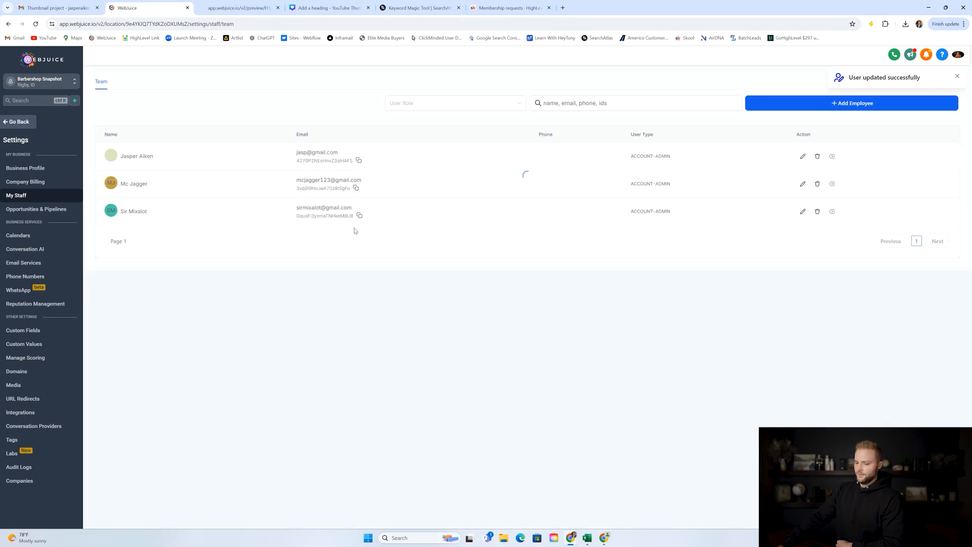
# Upload a portrait still as the third staff member's profile photo and save.
pyautogui.click(803, 211)
pyautogui.click(439, 180)
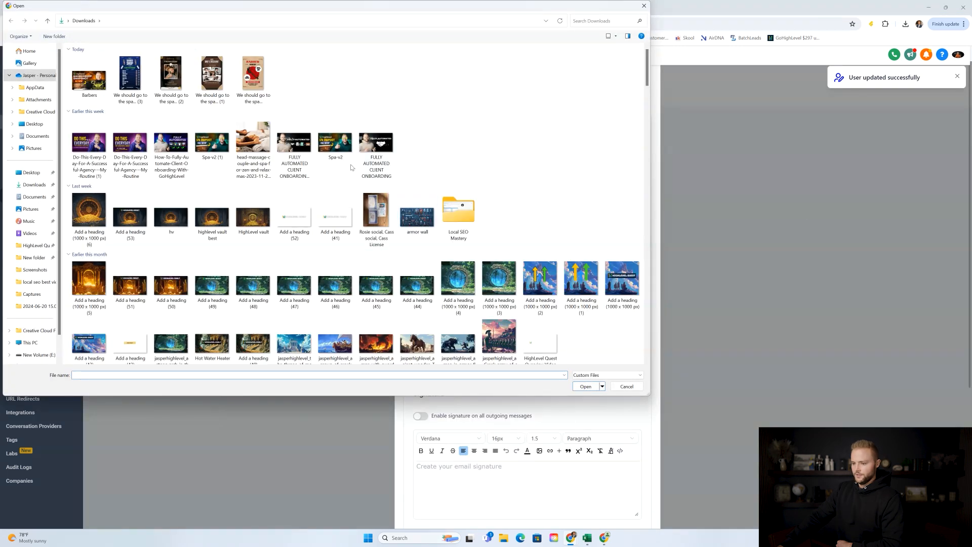
pyautogui.scroll(-5, 344, 173)
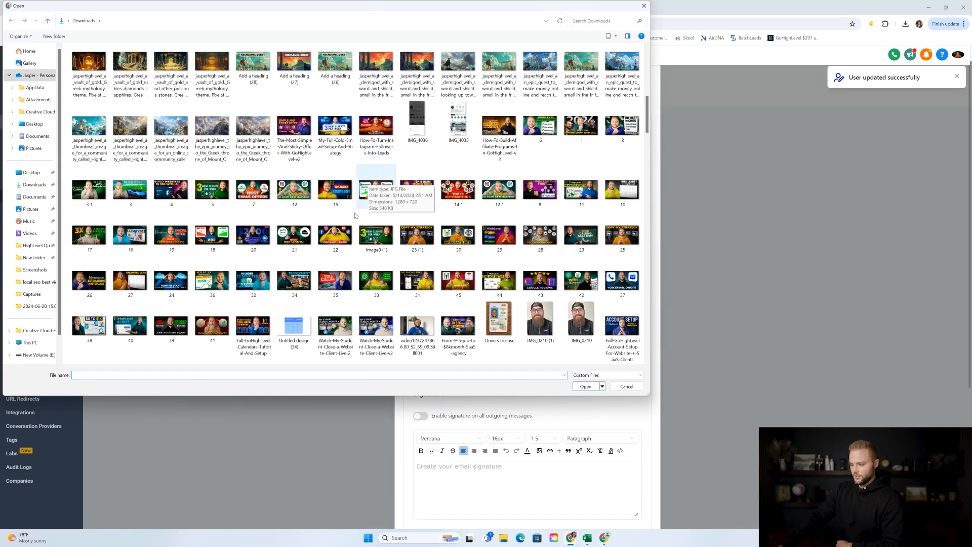
pyautogui.scroll(-15, 370, 193)
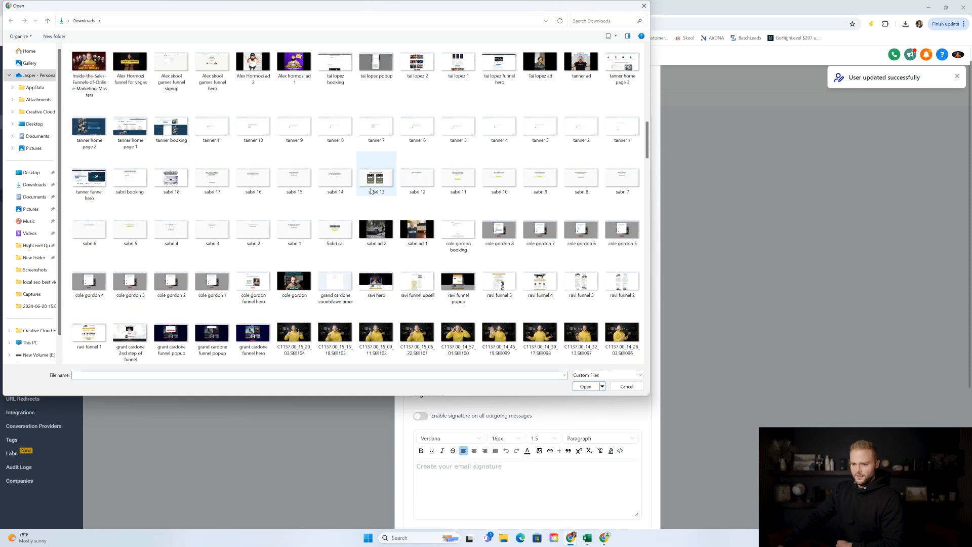
pyautogui.scroll(-15, 368, 243)
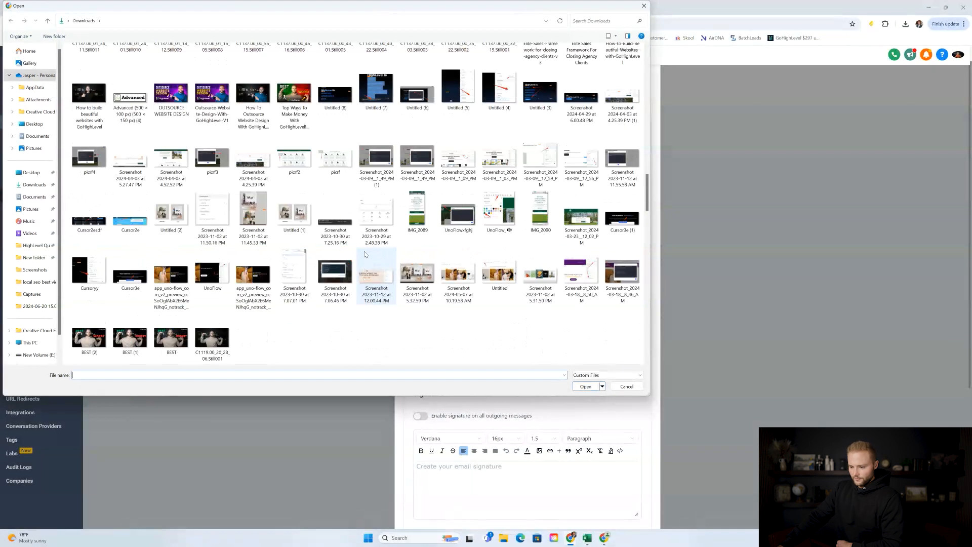
pyautogui.scroll(-5, 366, 267)
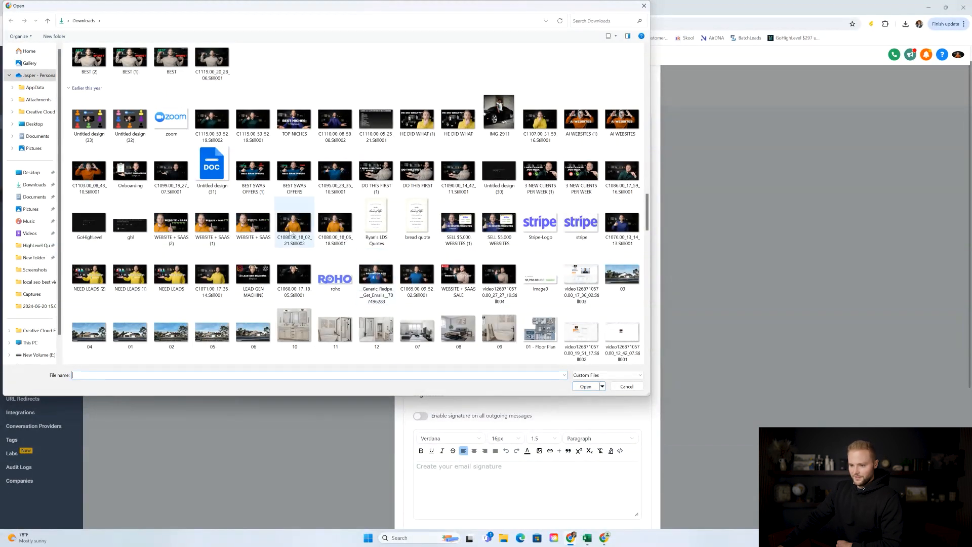
pyautogui.scroll(2, 300, 248)
pyautogui.click(551, 261)
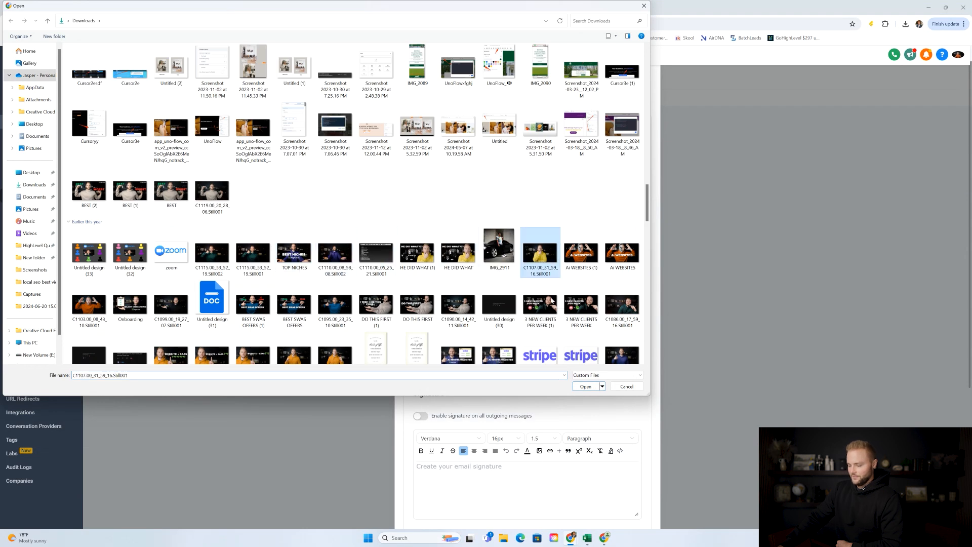
pyautogui.click(591, 387)
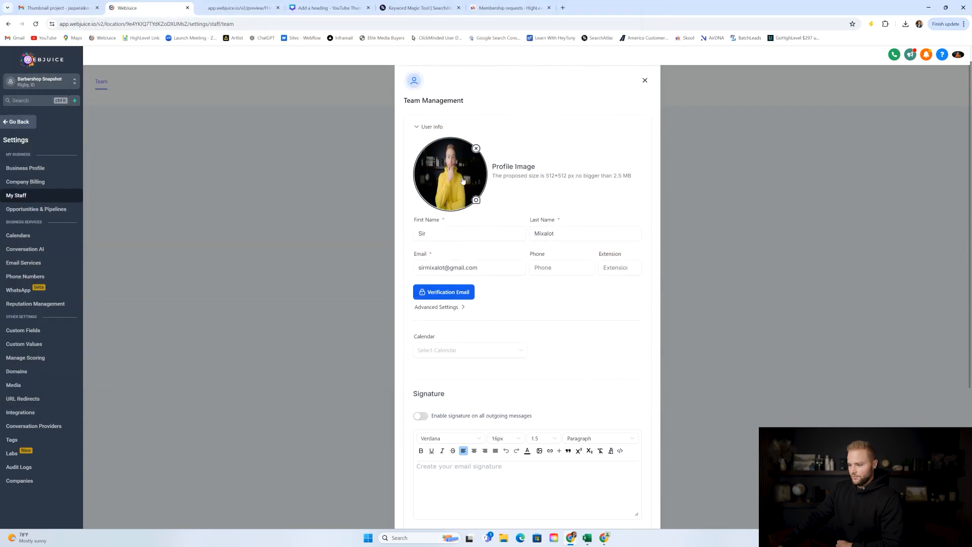
pyautogui.scroll(-4, 506, 255)
pyautogui.click(640, 513)
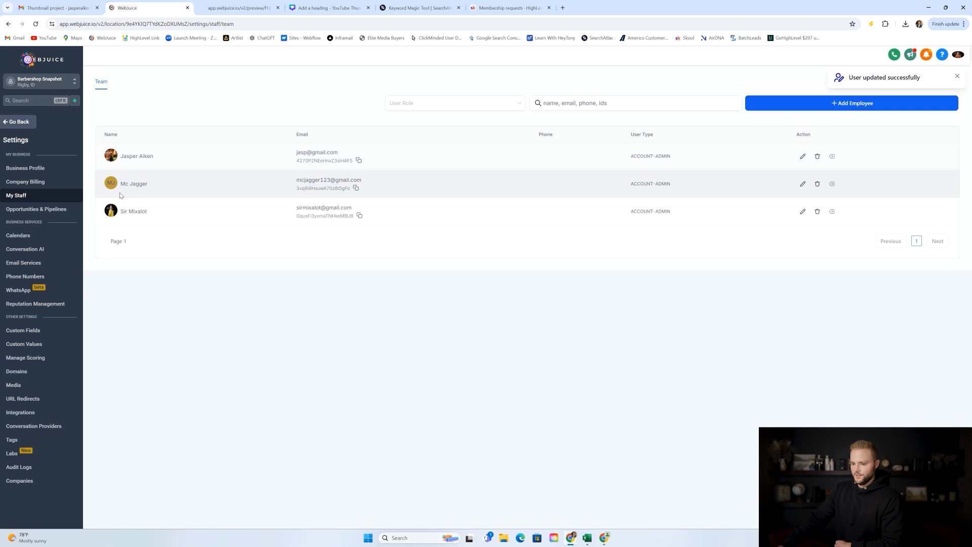
# Open Haircut on the booking preview to see both staff photos, then return to Calendars.
pyautogui.hotkey('ctrl', 'Tab')
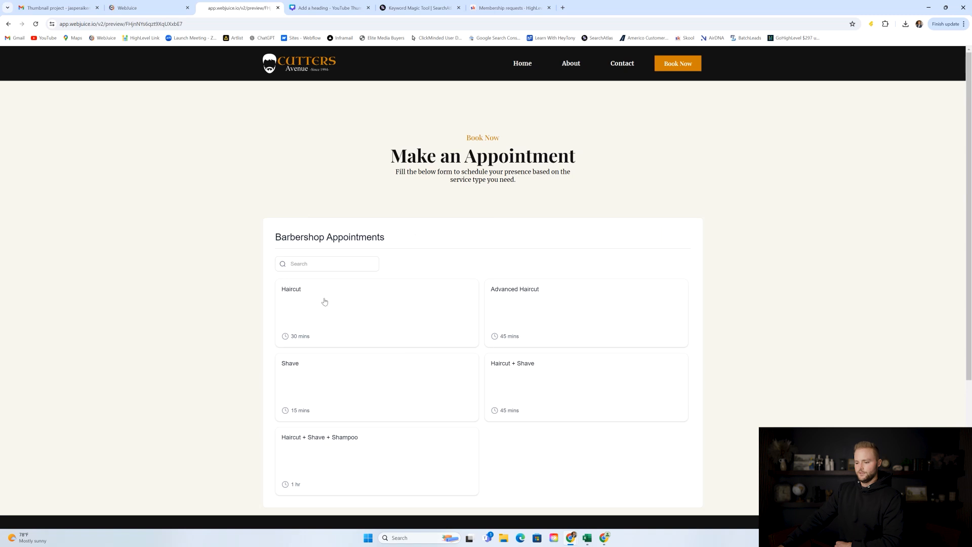
pyautogui.click(294, 307)
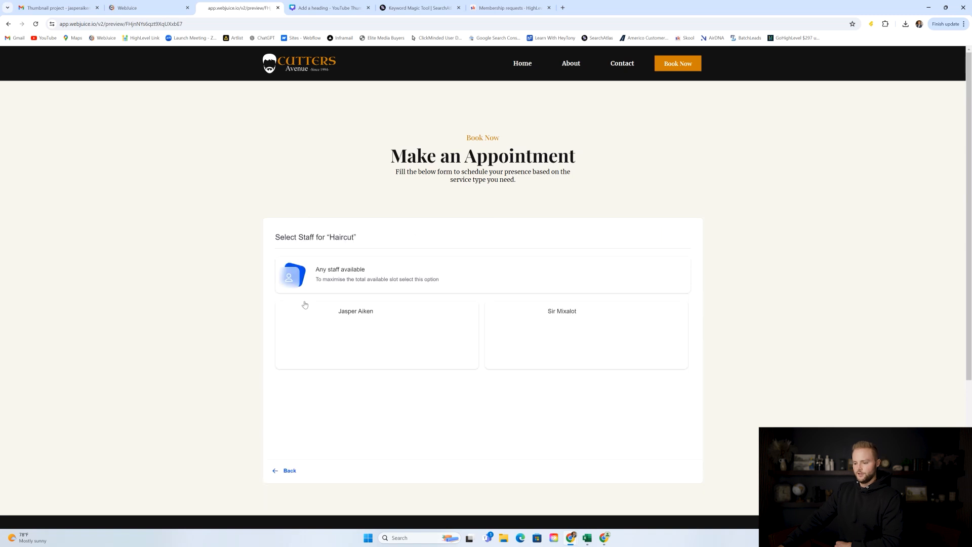
pyautogui.scroll(-2, 316, 269)
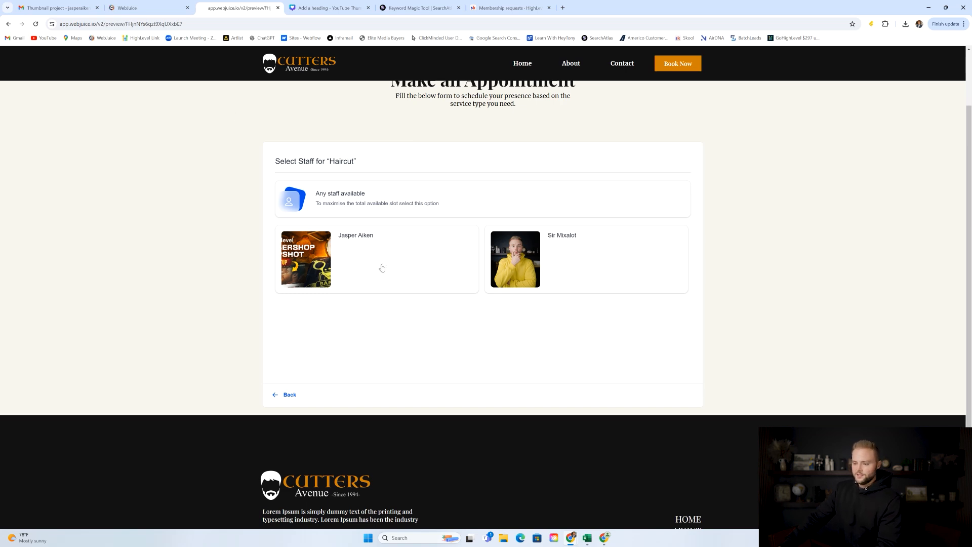
pyautogui.click(154, 7)
pyautogui.click(19, 122)
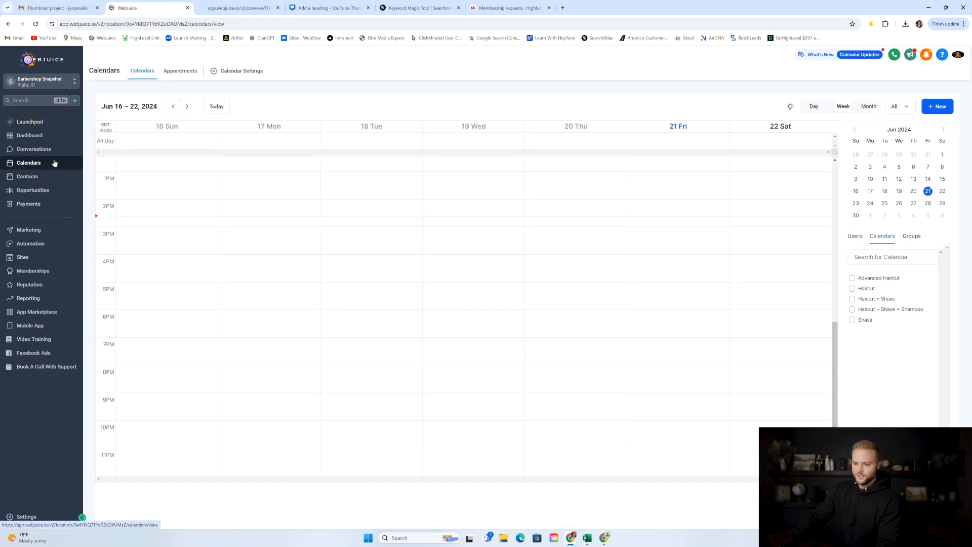
# Copy the embed code of the Barbershop Appointments calendar group from Calendar Settings > Groups.
pyautogui.click(228, 72)
pyautogui.click(144, 142)
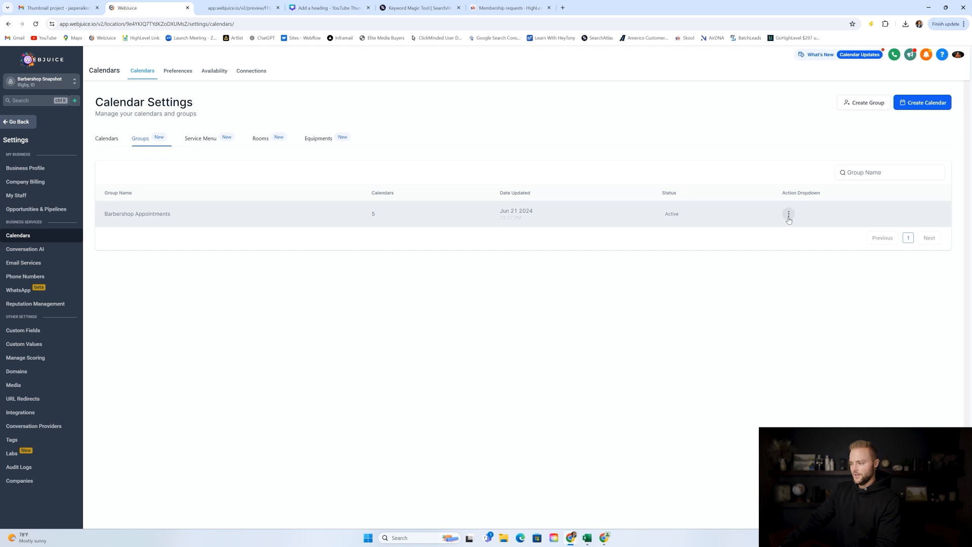
pyautogui.click(788, 215)
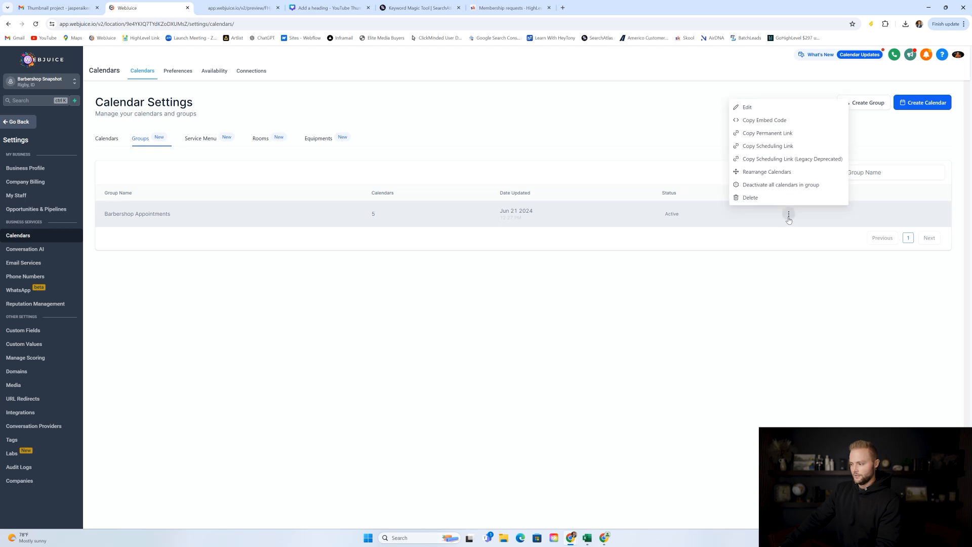
pyautogui.click(764, 121)
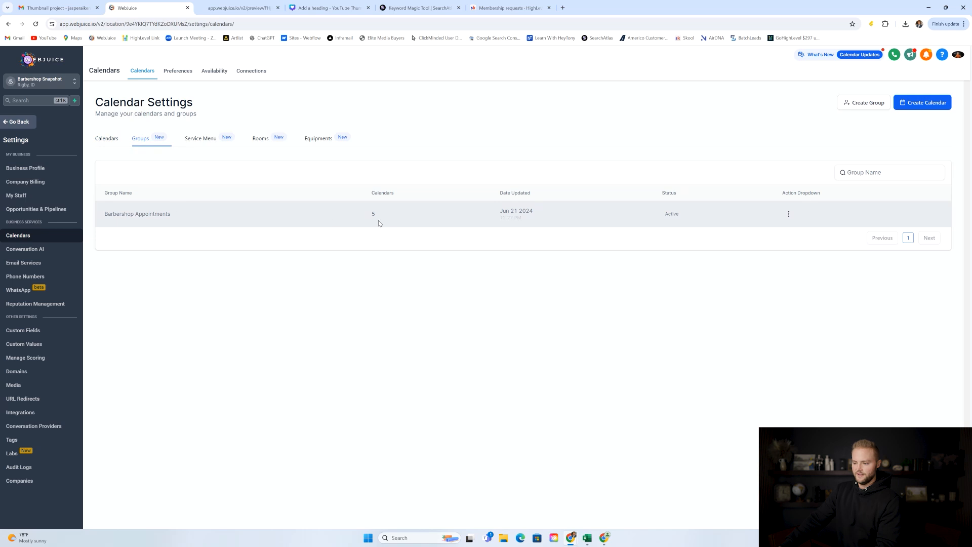
# Open the six-page Barbershop Website Template from the Sites websites list.
pyautogui.click(26, 123)
pyautogui.click(60, 259)
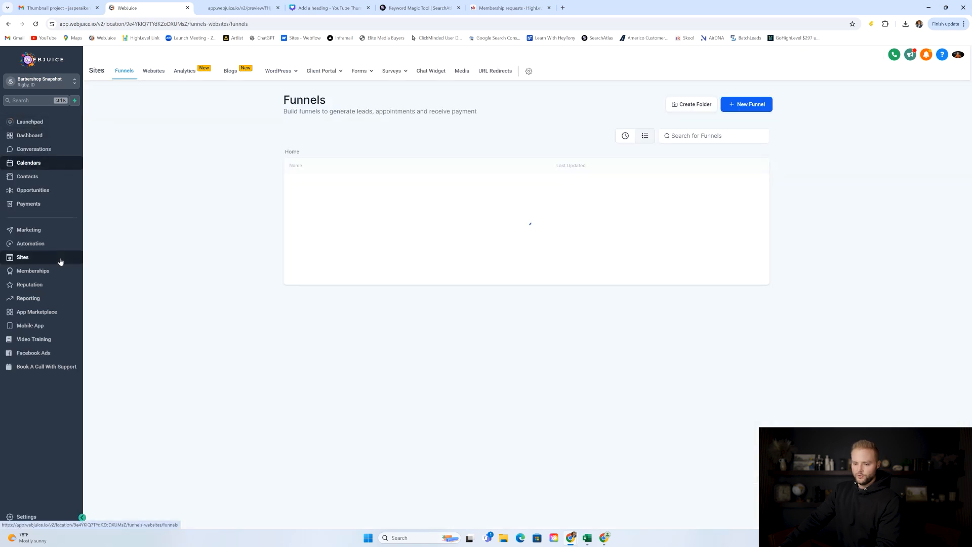
pyautogui.click(154, 70)
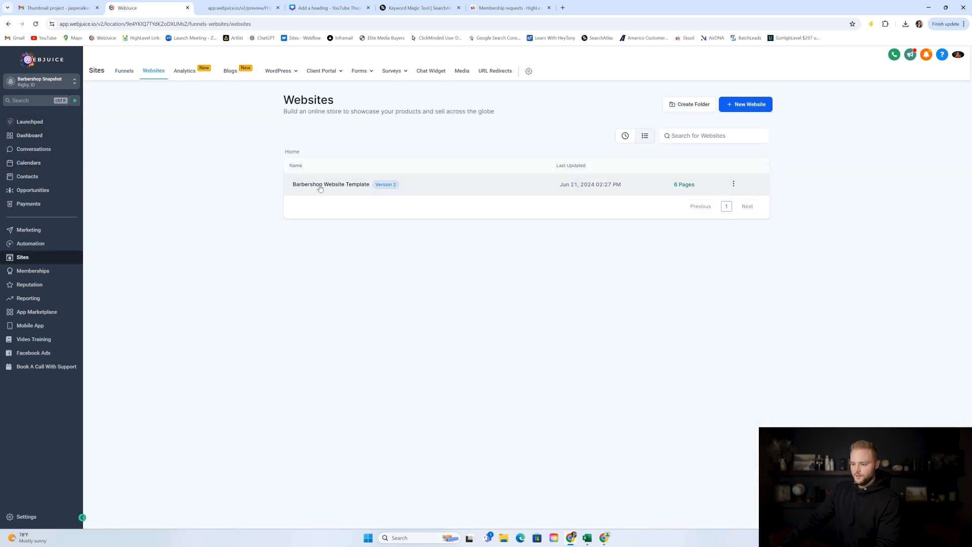
pyautogui.click(334, 187)
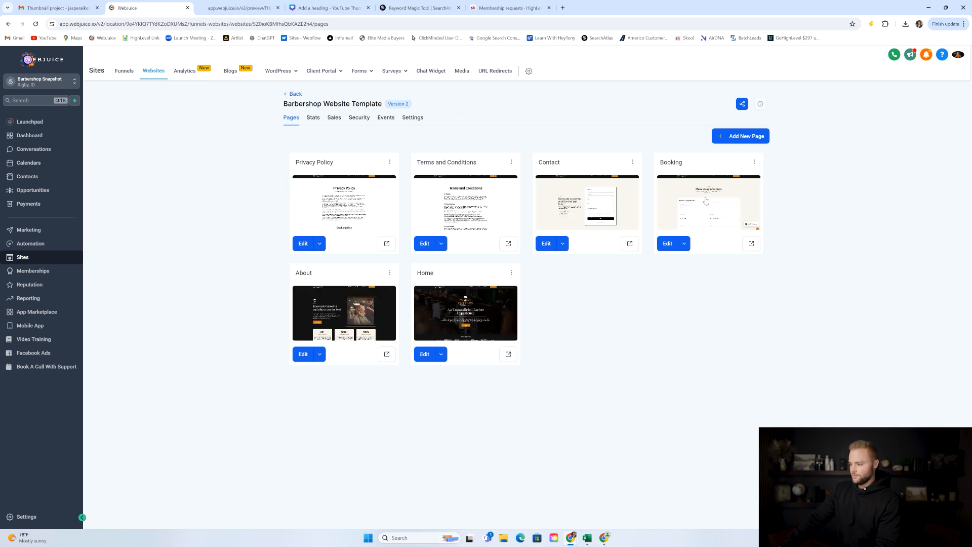
# Edit the Booking page and add a second Code element beneath the existing one.
pyautogui.click(700, 210)
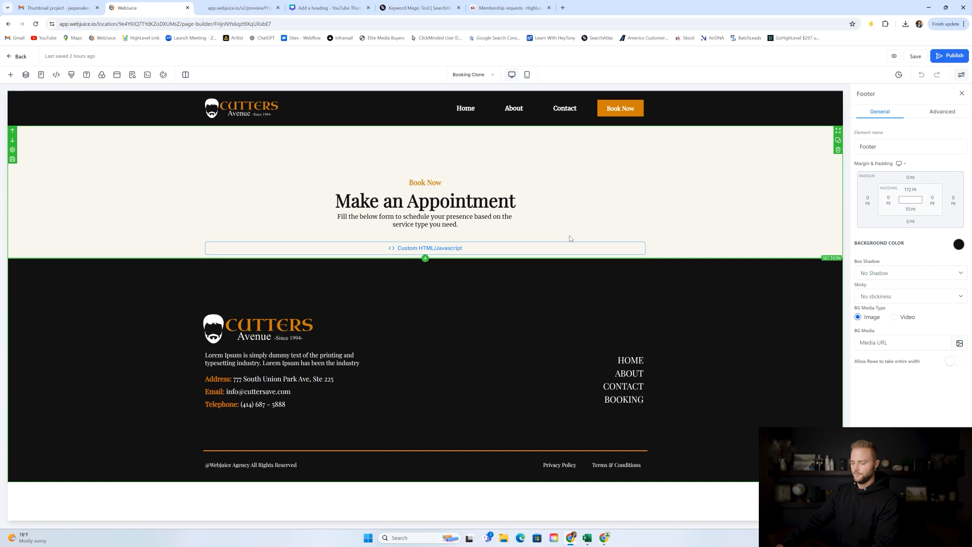
pyautogui.click(426, 260)
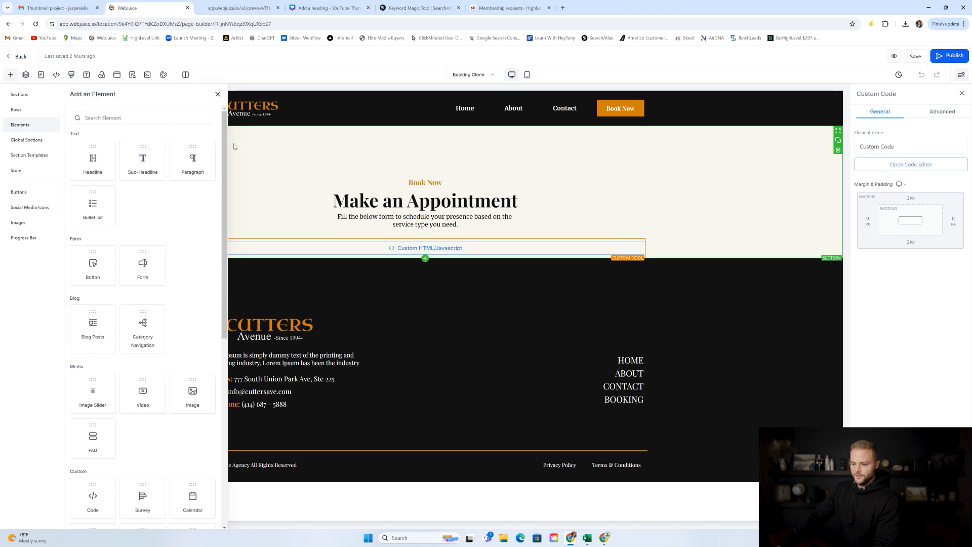
pyautogui.scroll(-5, 224, 137)
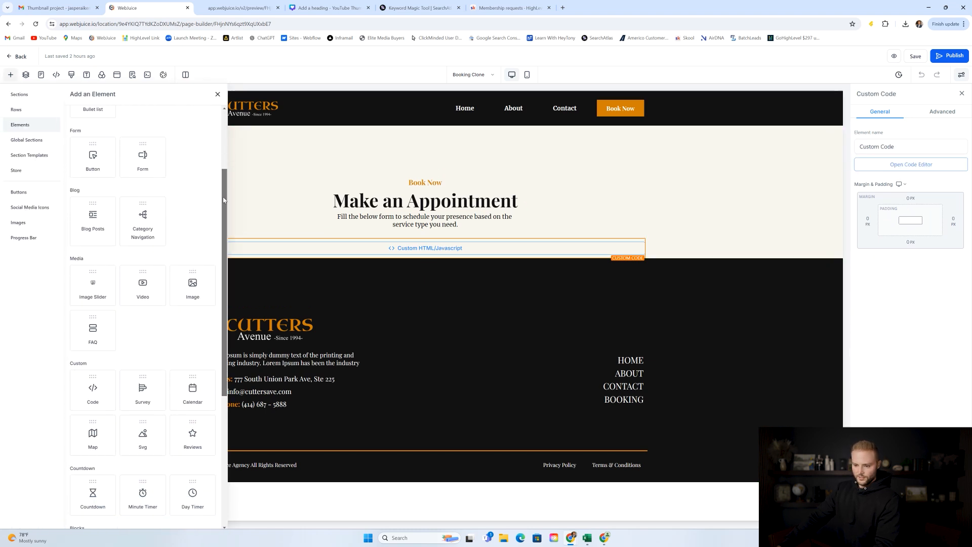
pyautogui.scroll(-3, 217, 267)
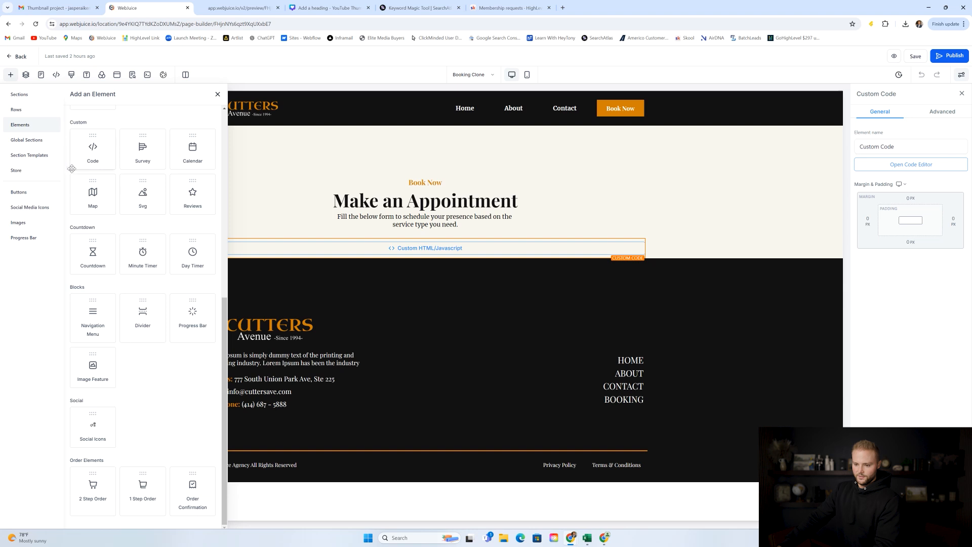
pyautogui.scroll(2, 100, 159)
pyautogui.click(94, 224)
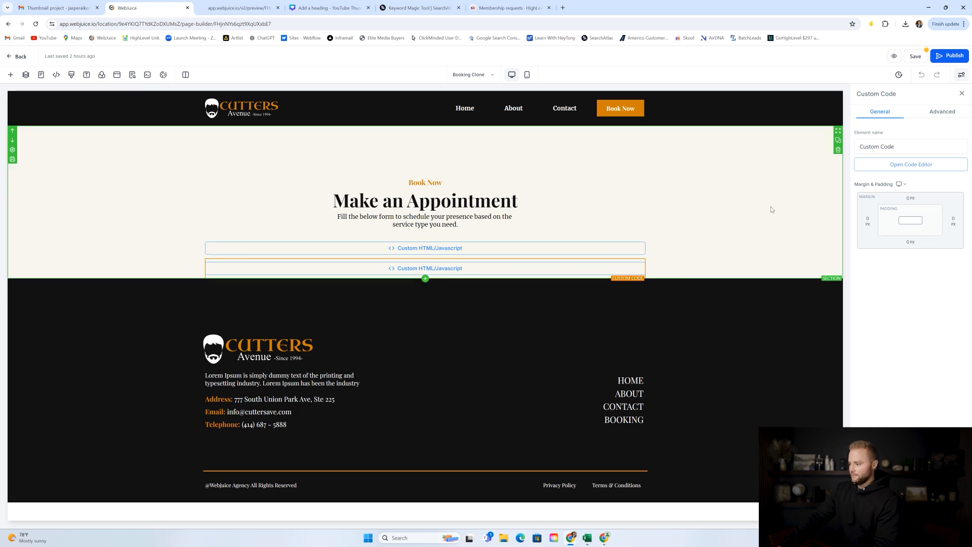
# Paste the calendar group embed code into the new code element and save the Booking page.
pyautogui.click(915, 166)
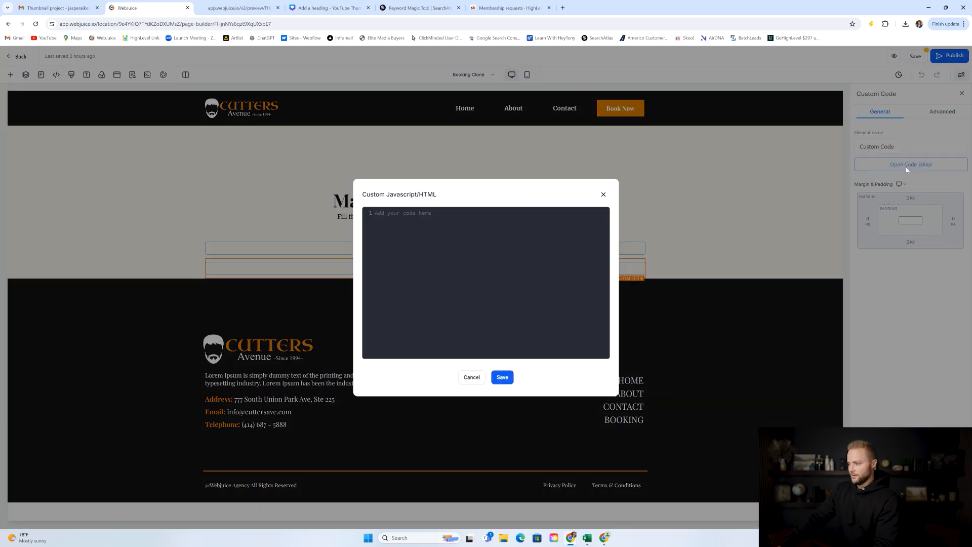
pyautogui.hotkey('ctrl', 'v')
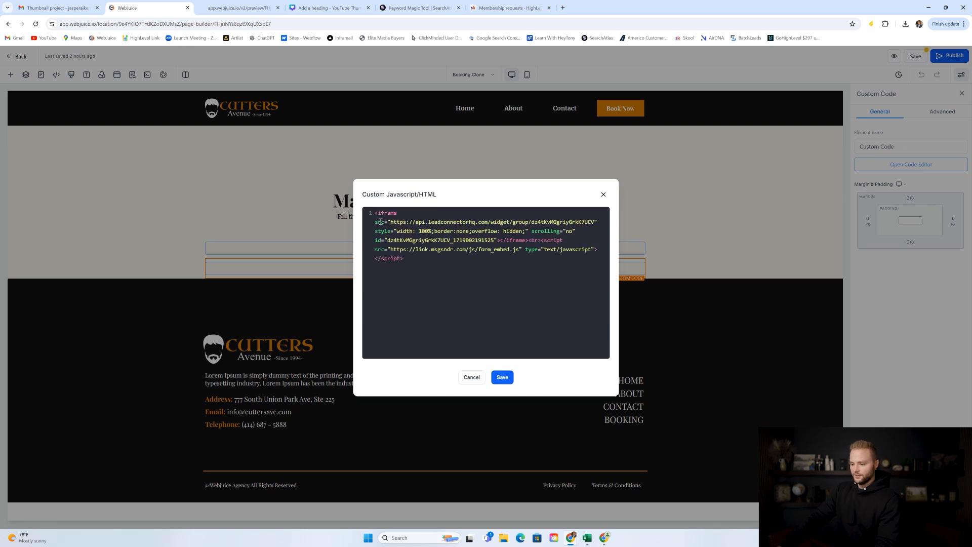
pyautogui.click(504, 377)
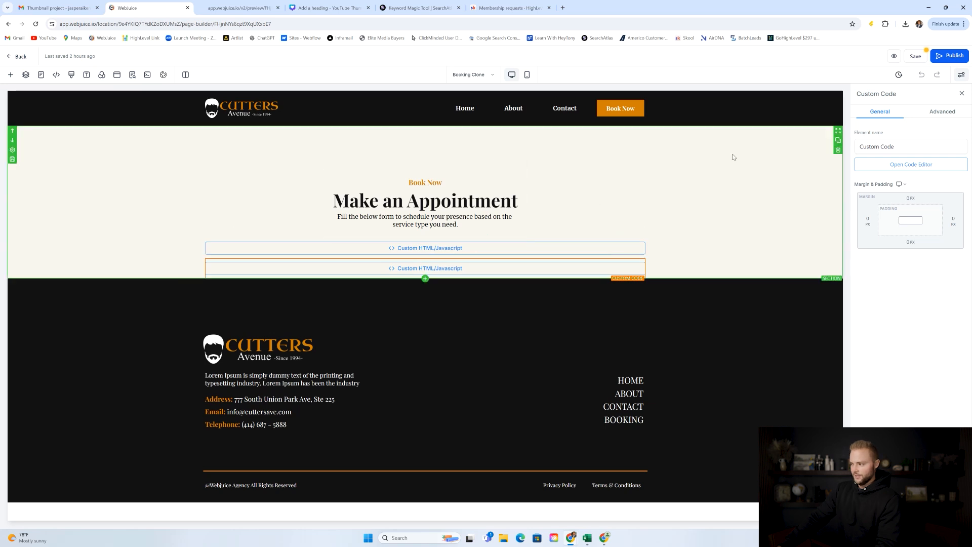
pyautogui.click(913, 56)
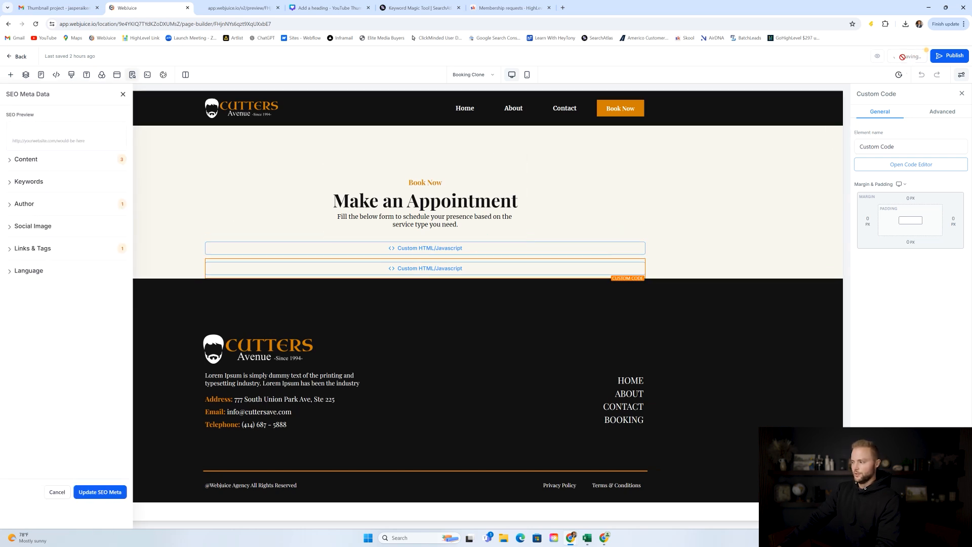
# Preview the Booking page, which shows the Barbershop Appointments widget twice, and go back to the editor.
pyautogui.click(123, 95)
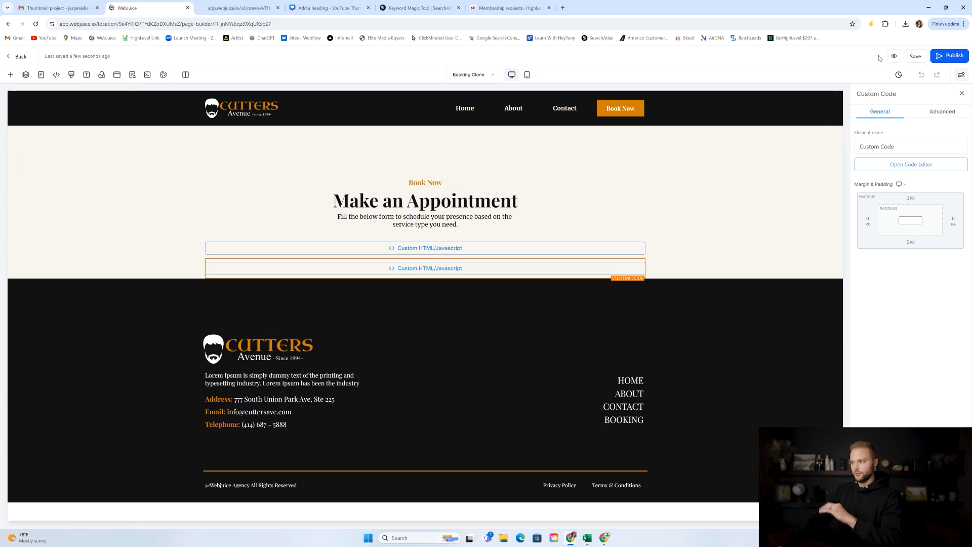
pyautogui.click(895, 57)
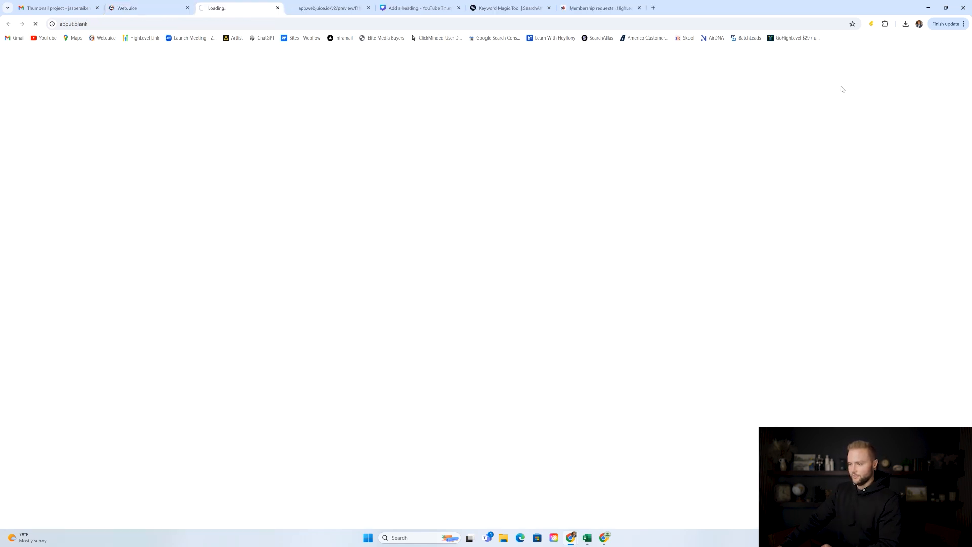
pyautogui.scroll(-9, 470, 122)
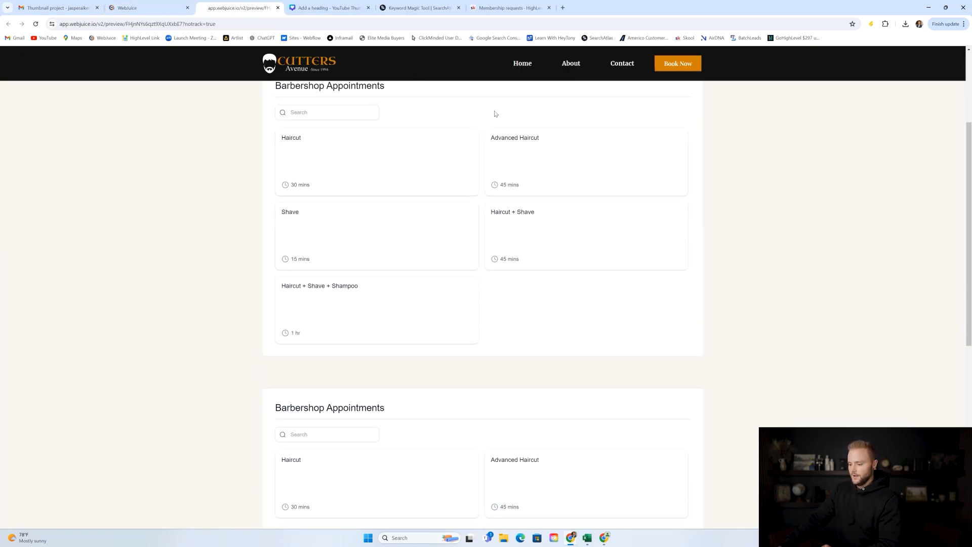
pyautogui.scroll(9, 432, 296)
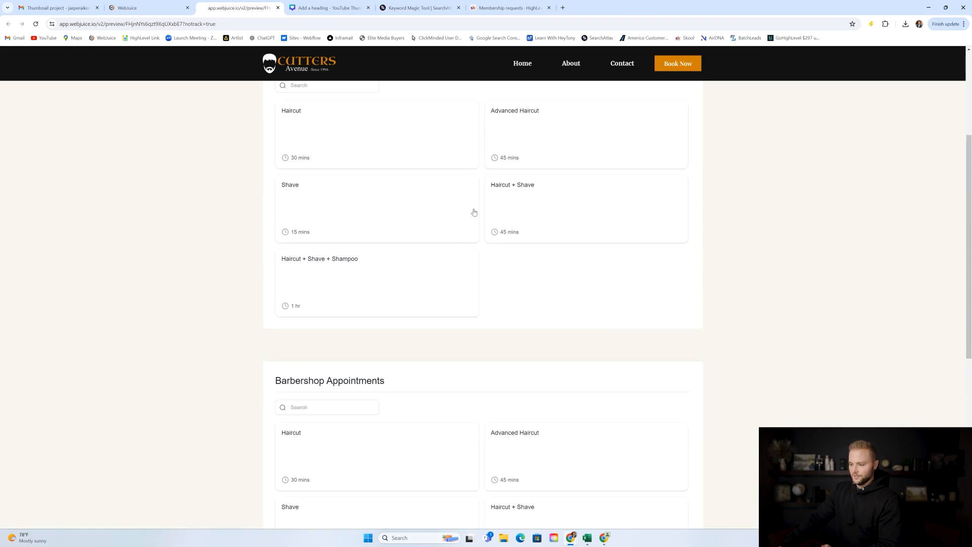
pyautogui.scroll(-2, 410, 223)
pyautogui.click(161, 7)
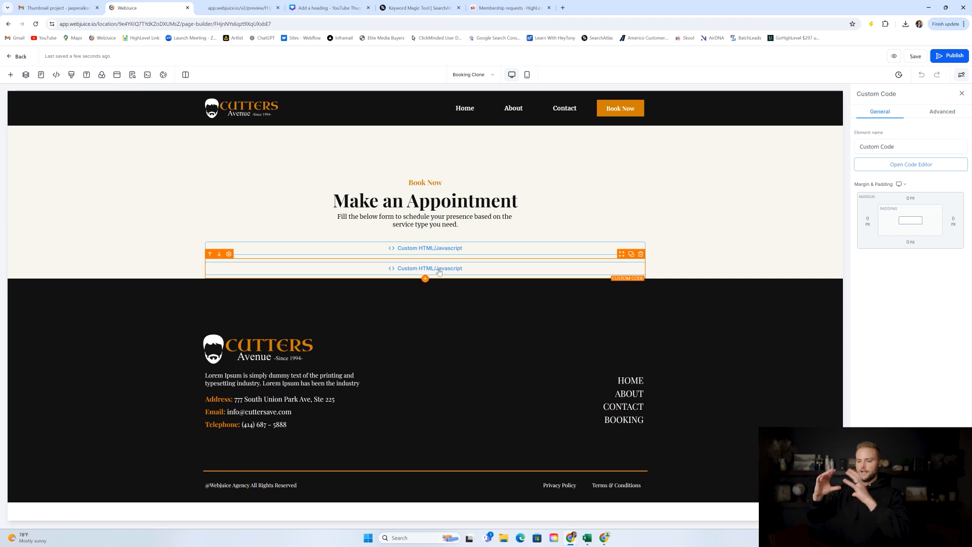
# Delete the duplicate Custom HTML/Javascript element, save the Booking page, and return to the pages list.
pyautogui.click(640, 254)
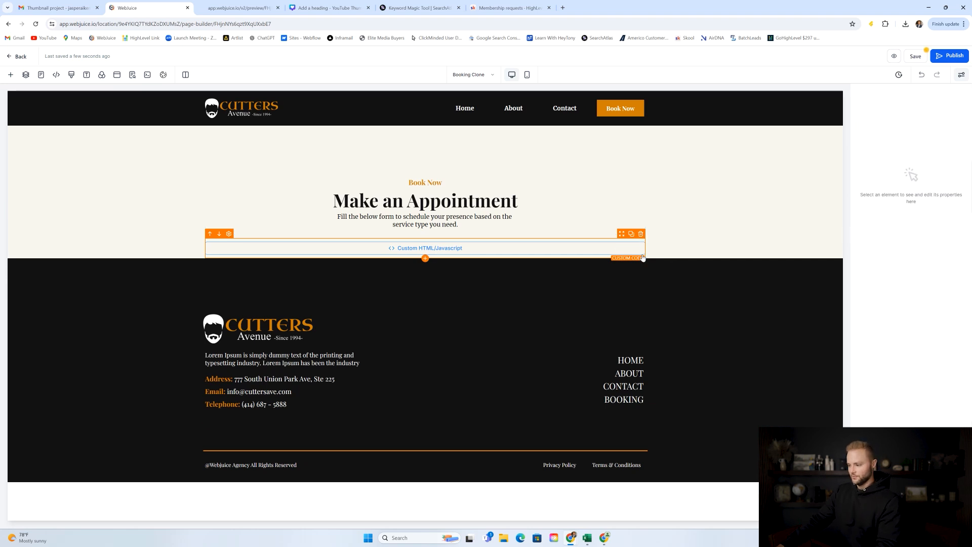
pyautogui.click(916, 57)
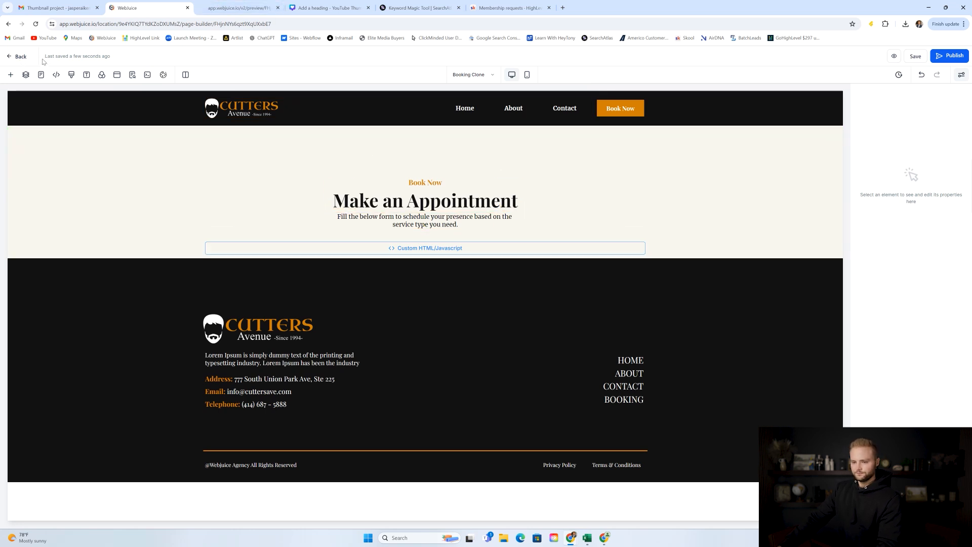
pyautogui.click(20, 58)
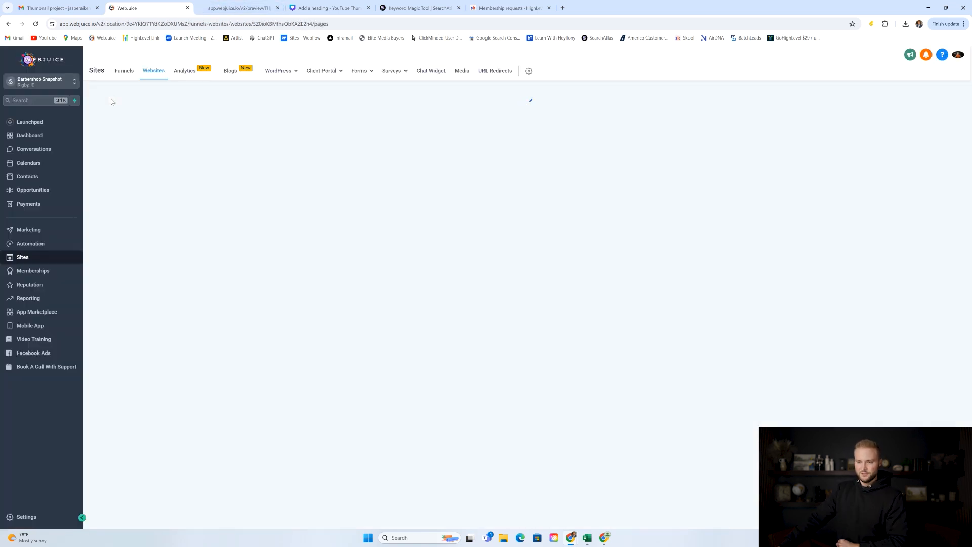
# Check the five service calendars in Calendar Settings, then go to the Automation workflow list.
pyautogui.click(60, 162)
pyautogui.click(240, 72)
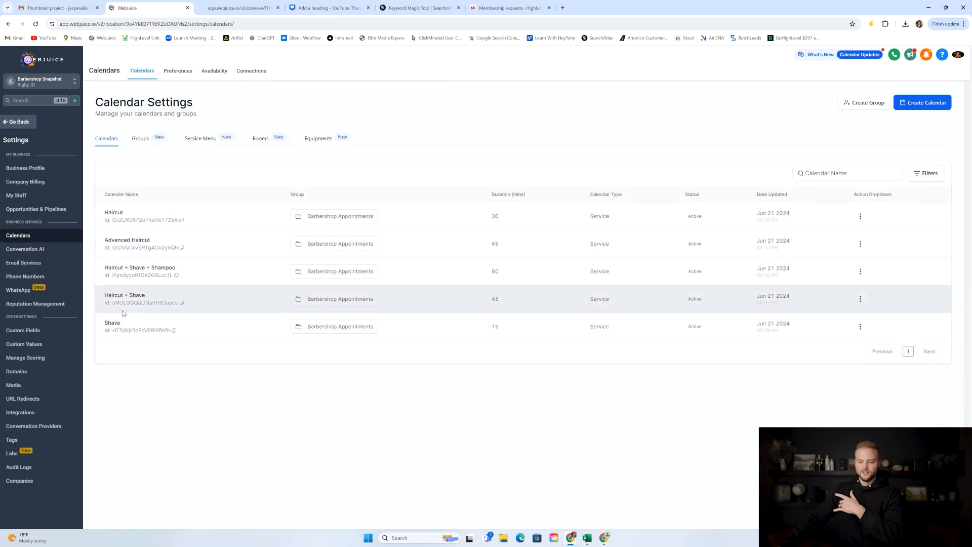
pyautogui.click(23, 126)
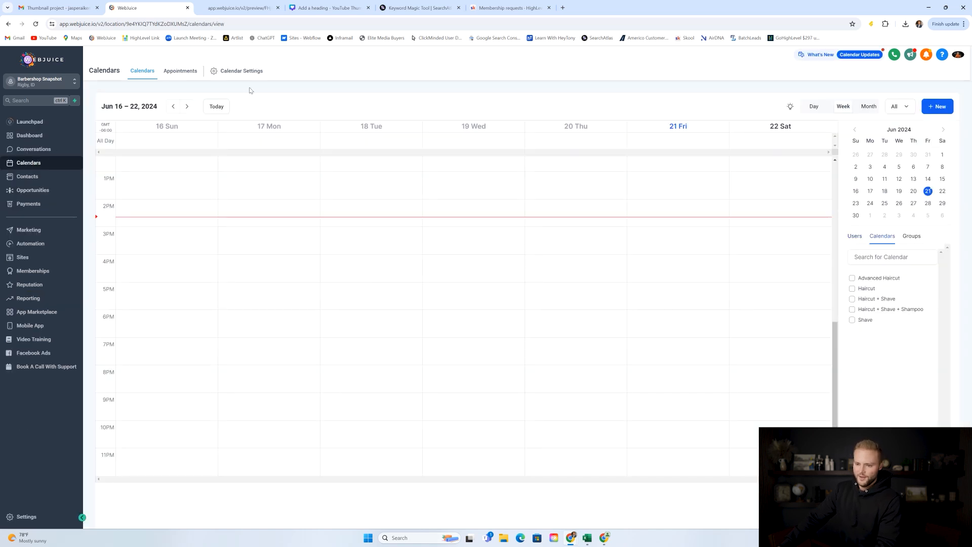
pyautogui.click(53, 248)
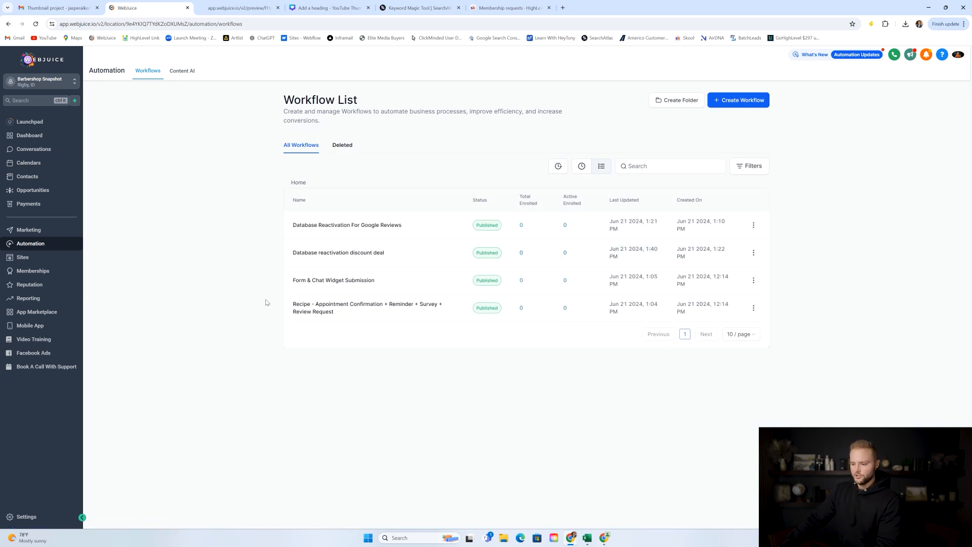
# Rename the recipe workflow to 'Appointment Confirmation + Reminder + Review Request' and save it.
pyautogui.click(320, 311)
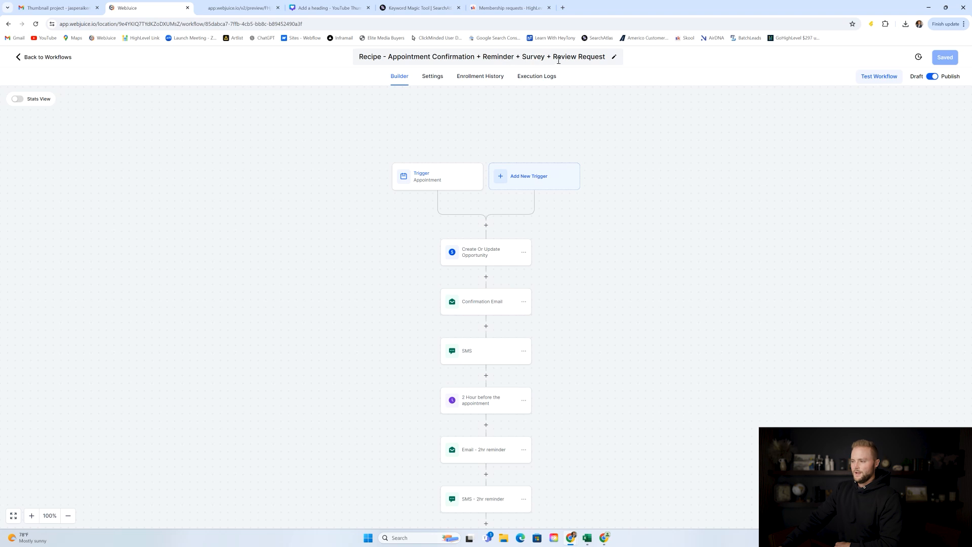
pyautogui.moveTo(546, 56); pyautogui.dragTo(521, 57)
pyautogui.press('BackSpace')
pyautogui.press('BackSpace')
pyautogui.press('BackSpace')
pyautogui.press('BackSpace')
pyautogui.press('Return')
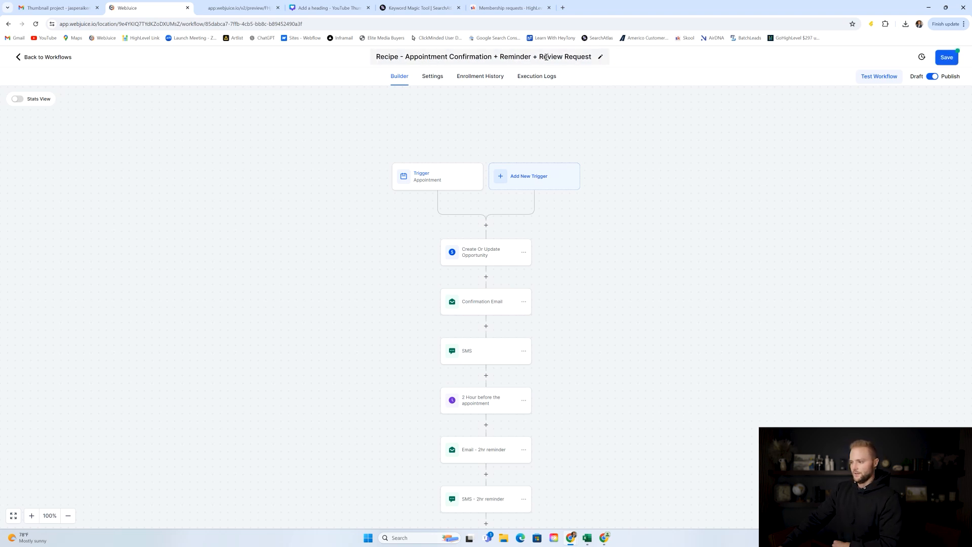
pyautogui.click(943, 59)
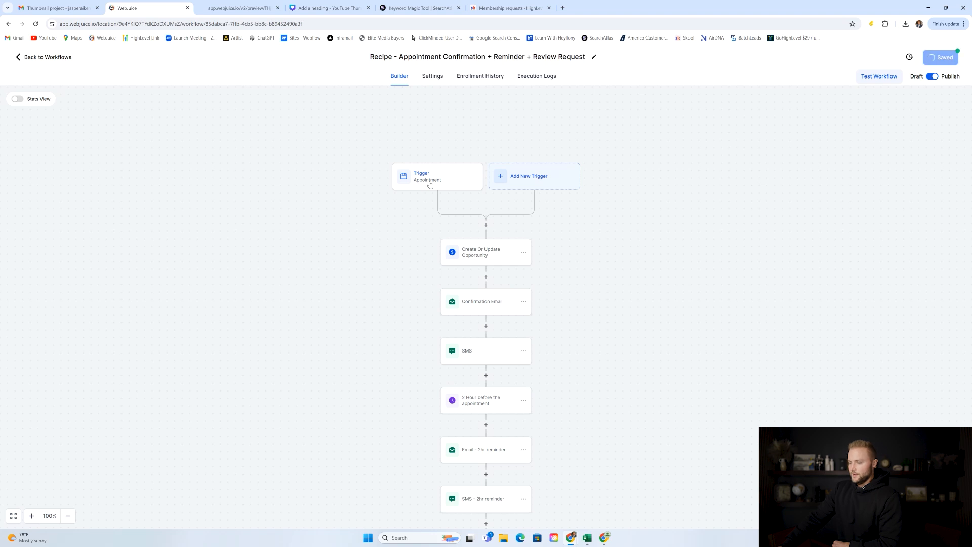
# Inspect the workflow trigger against the live booking page, then open the Create Or Update Opportunity step.
pyautogui.click(464, 172)
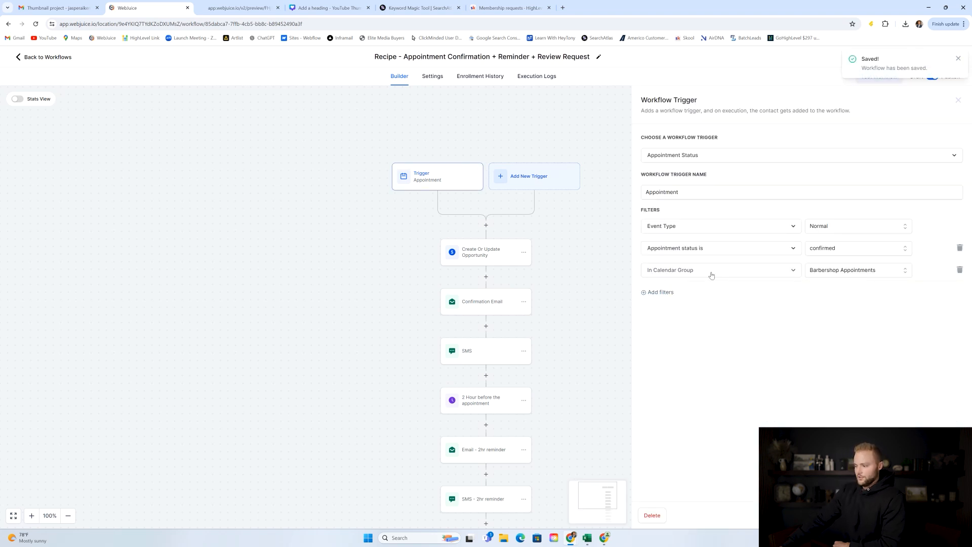
pyautogui.click(241, 8)
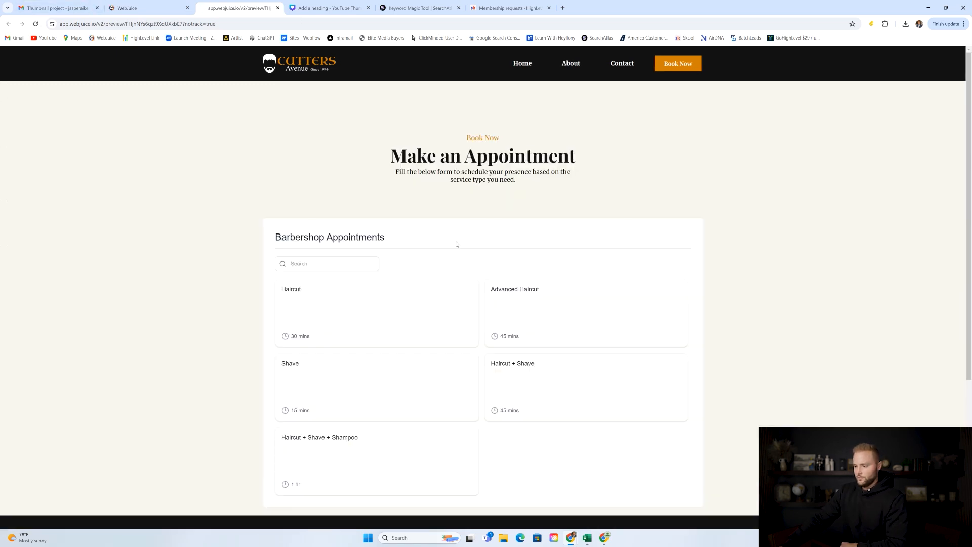
pyautogui.scroll(-3, 456, 244)
pyautogui.scroll(1, 542, 217)
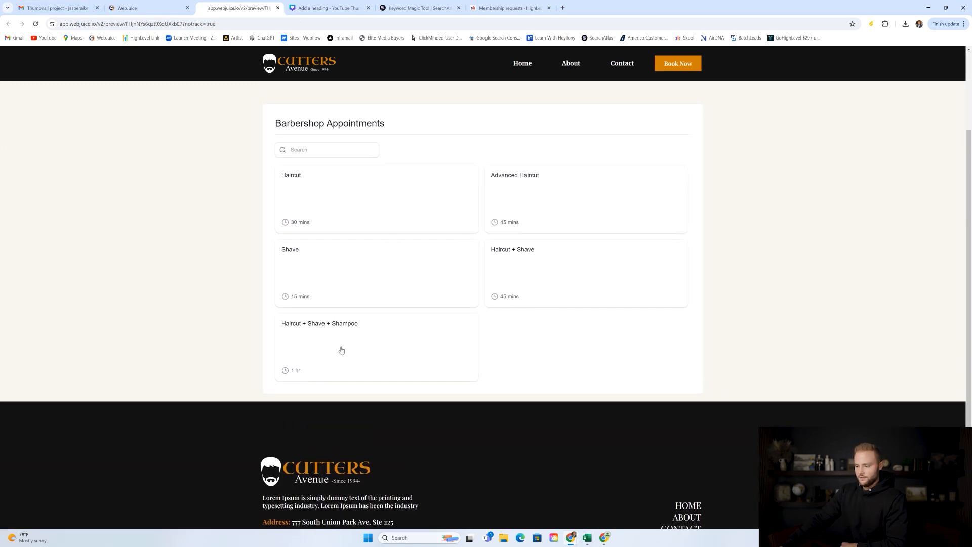
pyautogui.click(150, 7)
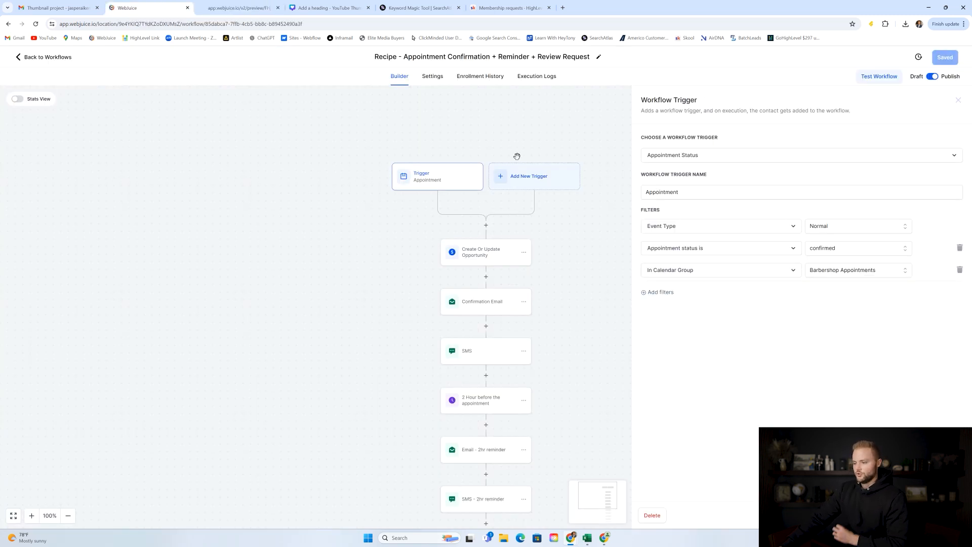
pyautogui.click(586, 212)
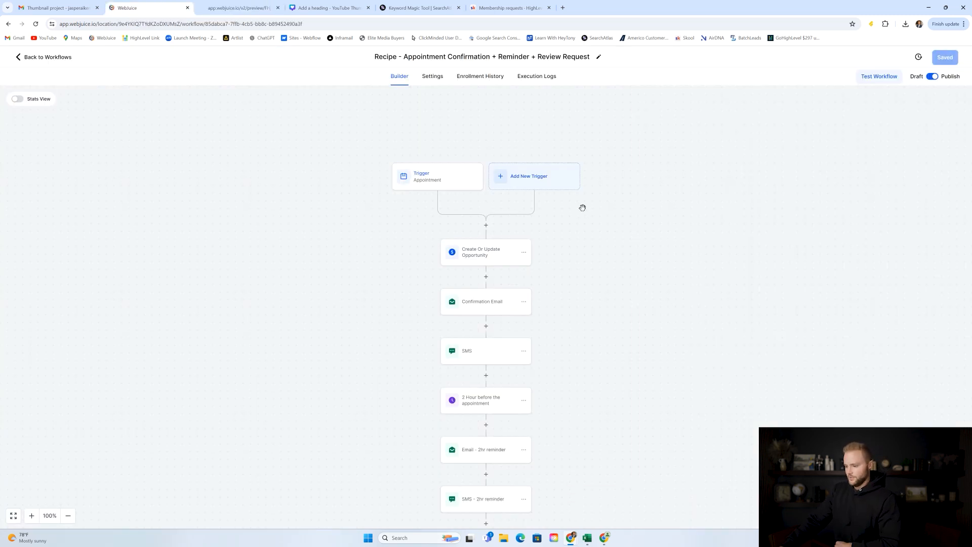
pyautogui.scroll(-1, 525, 186)
pyautogui.click(483, 220)
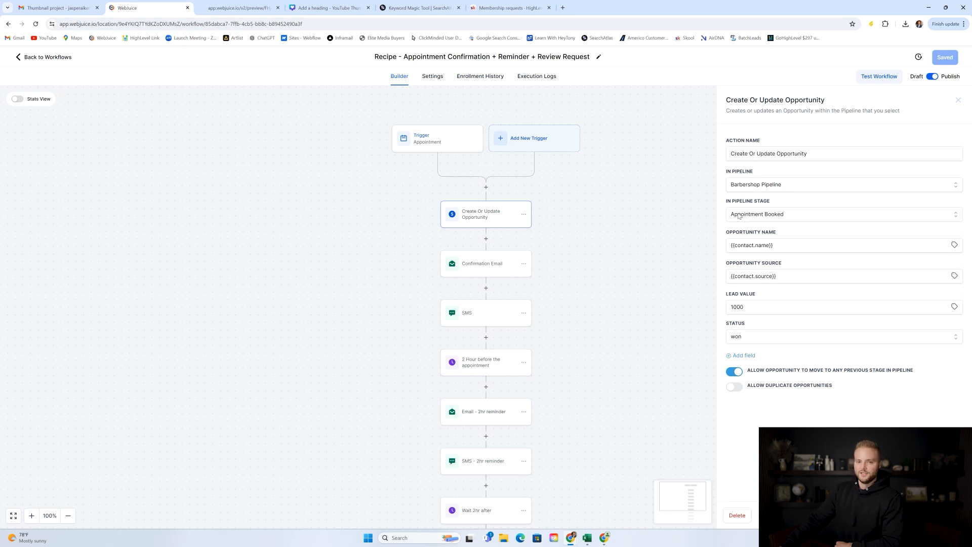
# Leave the workflow and view the Barbershop Pipeline board with its three empty stages.
pyautogui.click(958, 100)
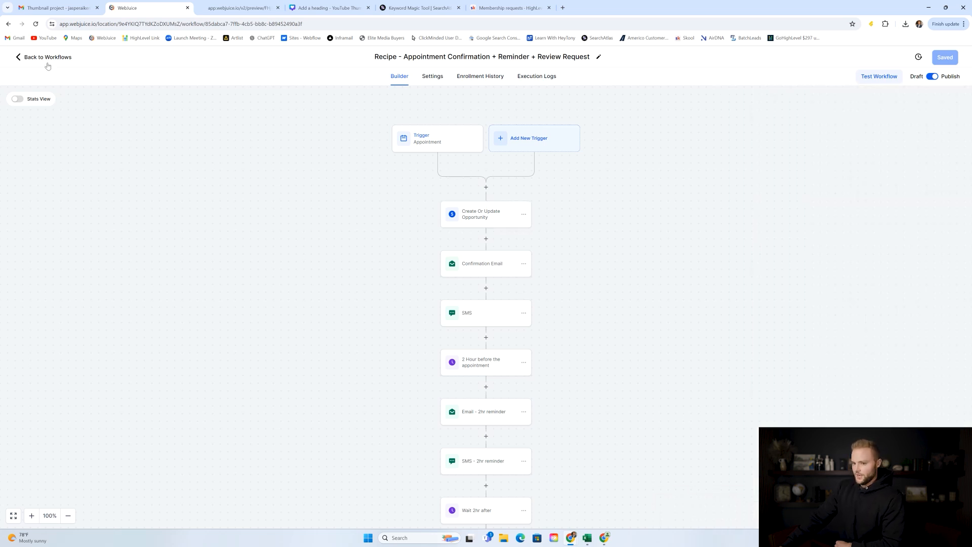
pyautogui.click(55, 58)
pyautogui.click(67, 195)
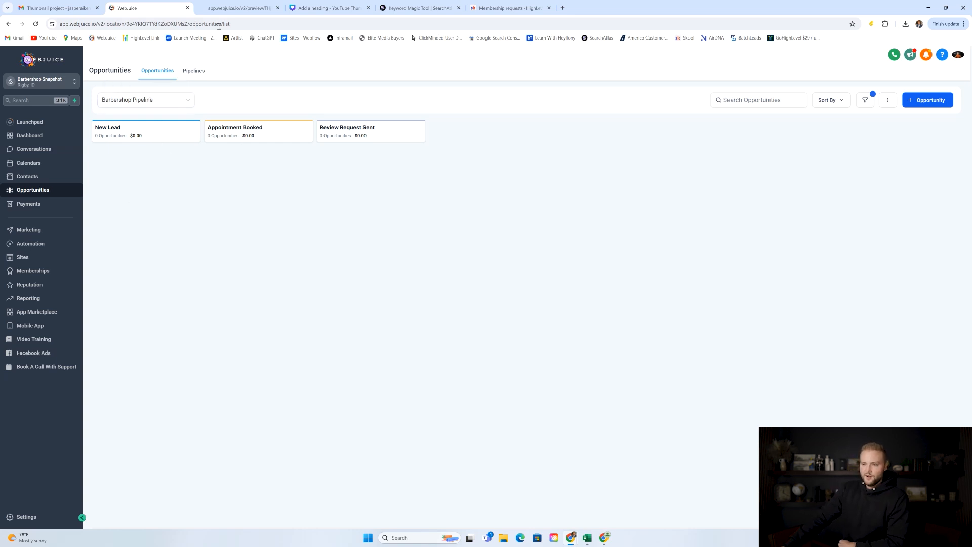
# View the live site's Contact and Book Now pages, then go to the Automation workflow list.
pyautogui.click(230, 8)
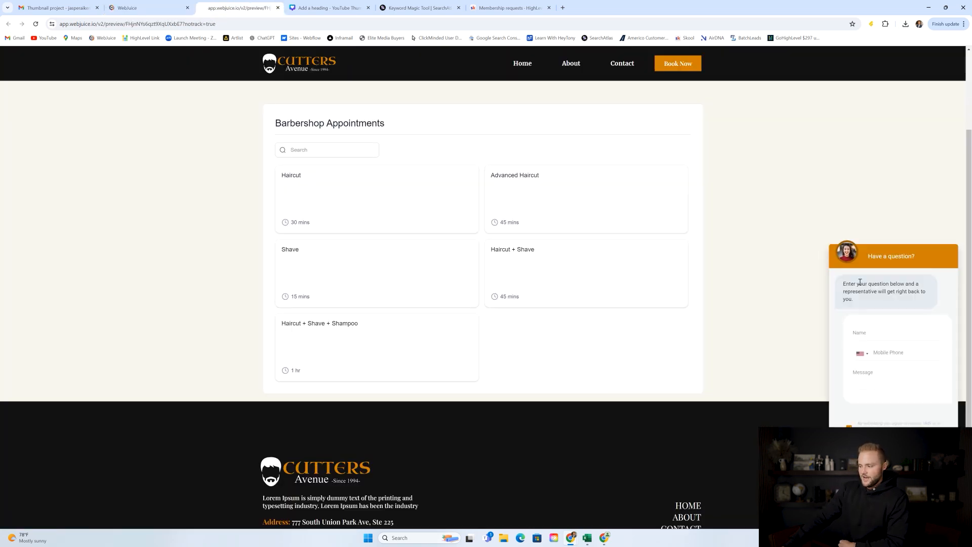
pyautogui.click(622, 64)
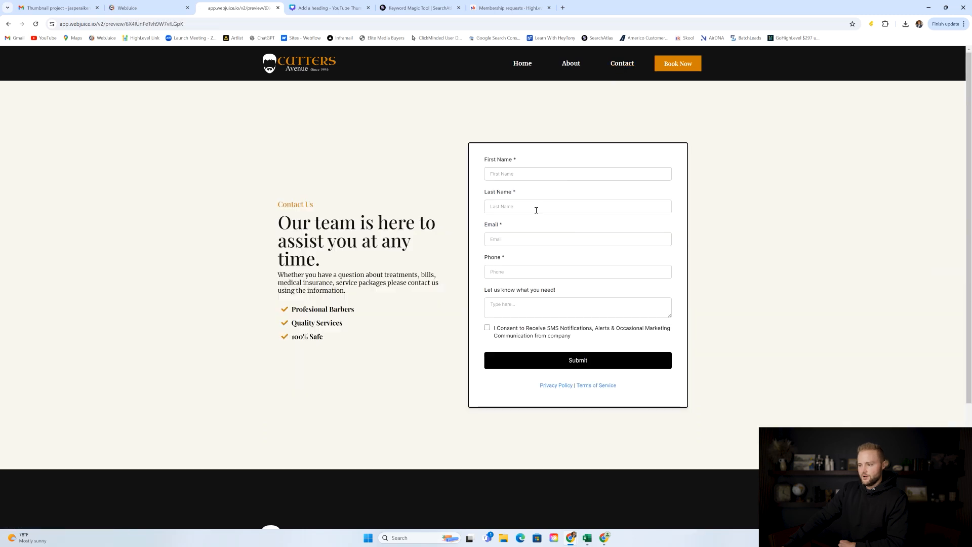
pyautogui.click(140, 7)
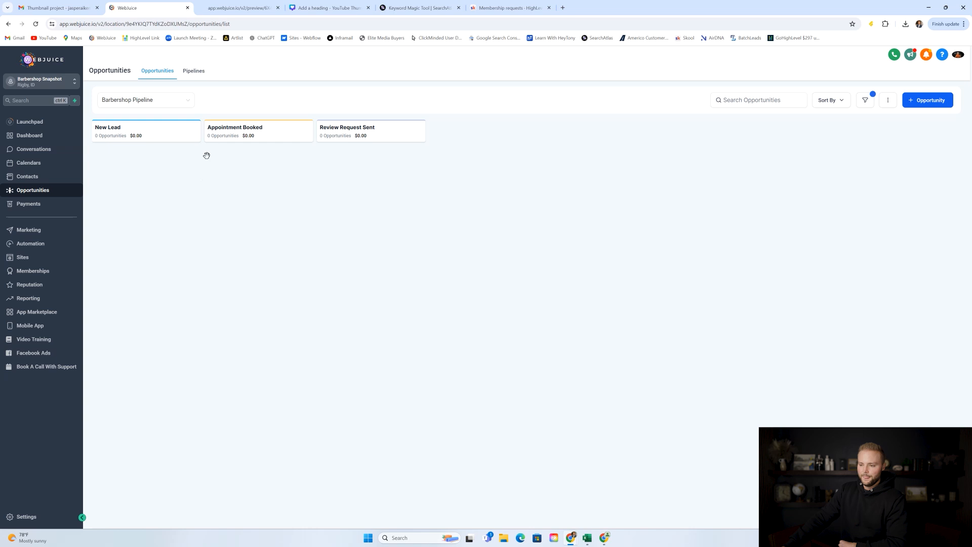
pyautogui.click(237, 8)
pyautogui.click(677, 64)
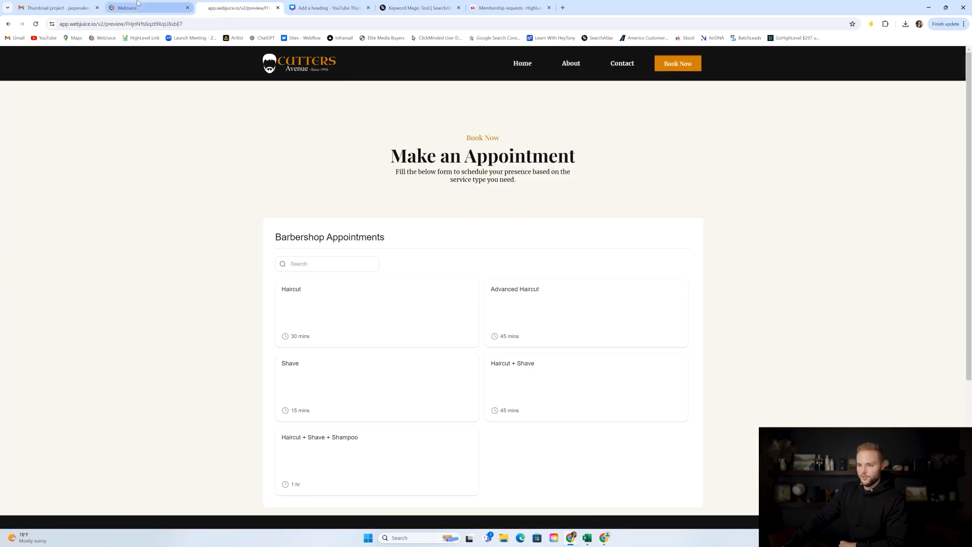
pyautogui.click(147, 7)
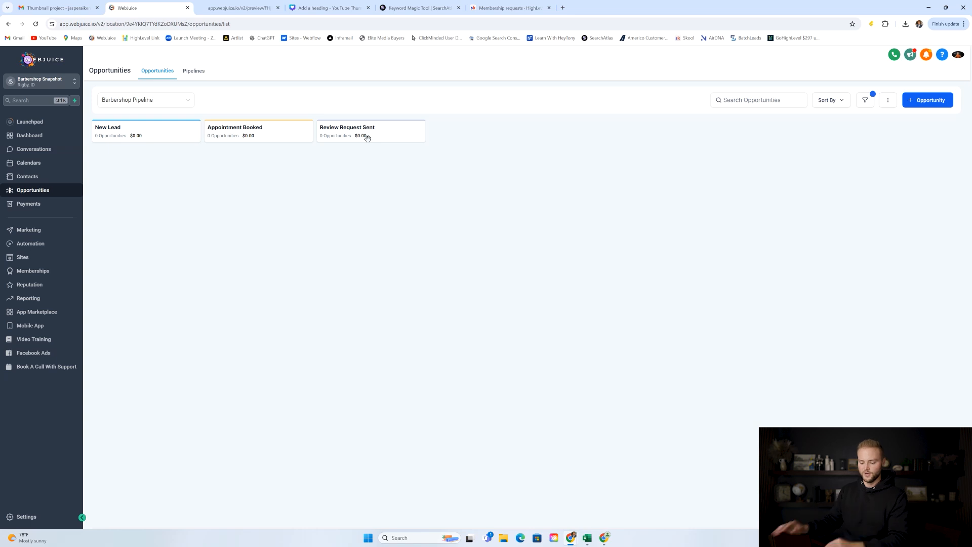
pyautogui.click(60, 244)
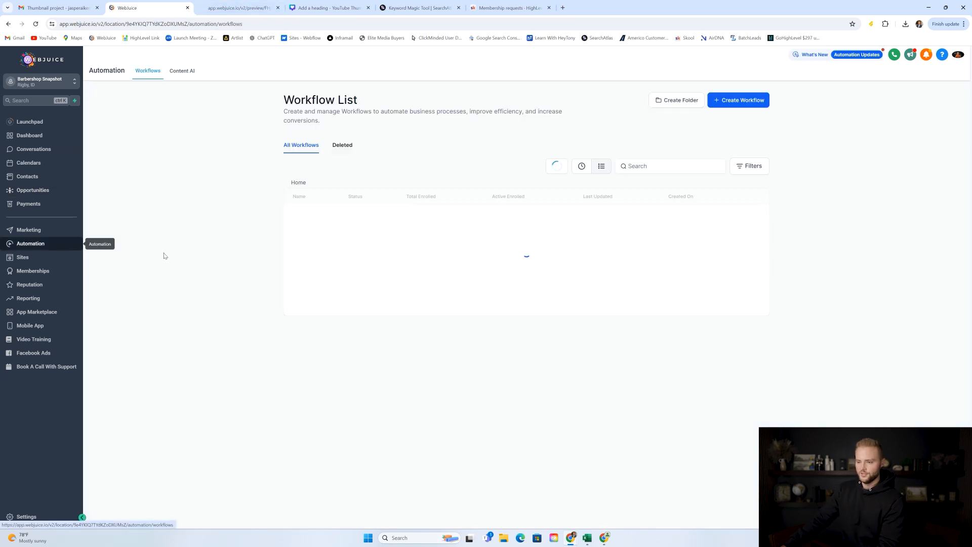
pyautogui.click(341, 310)
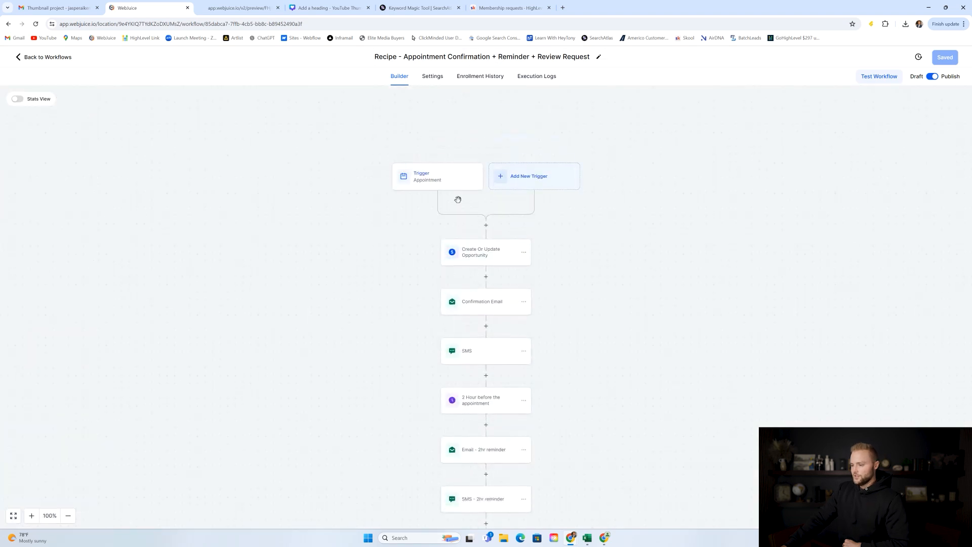
pyautogui.click(429, 177)
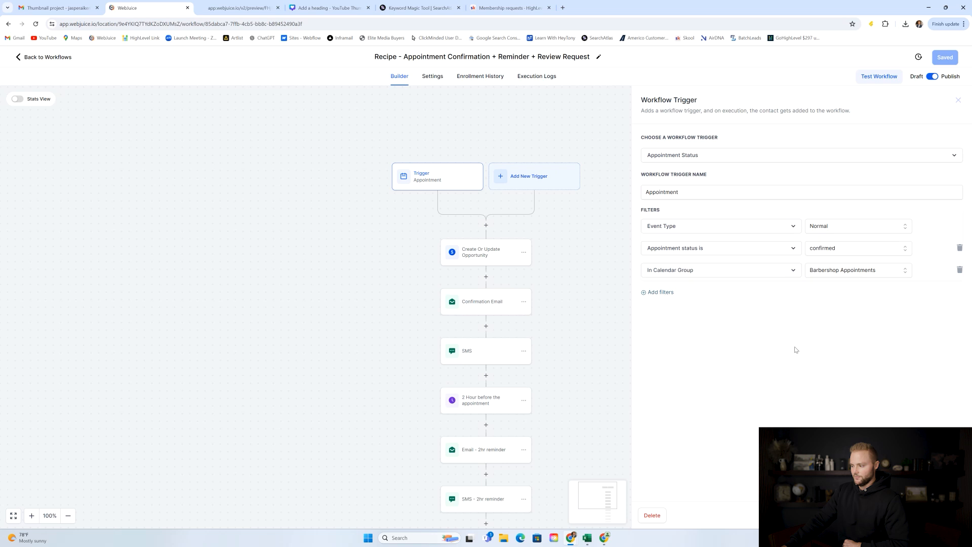
pyautogui.click(487, 253)
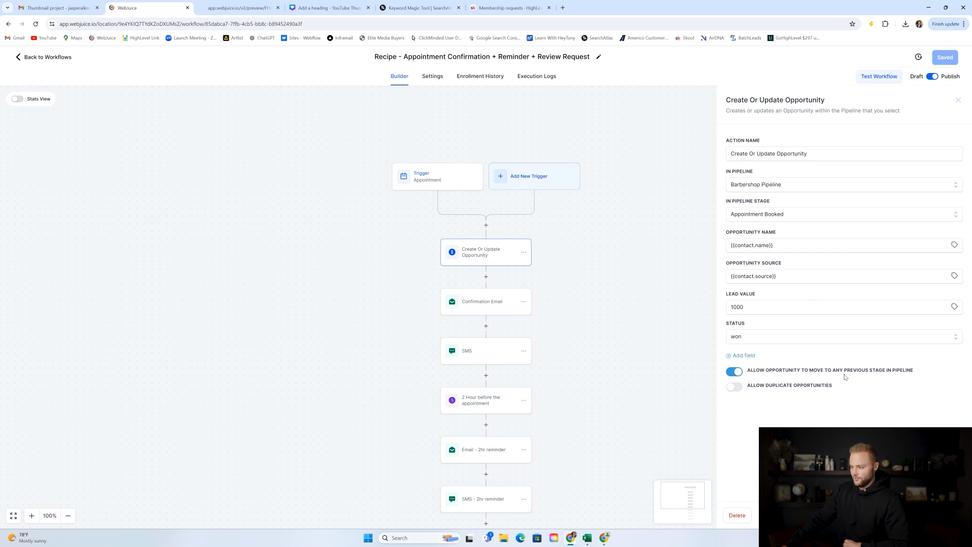
pyautogui.click(887, 516)
pyautogui.scroll(-1, 674, 247)
pyautogui.click(492, 267)
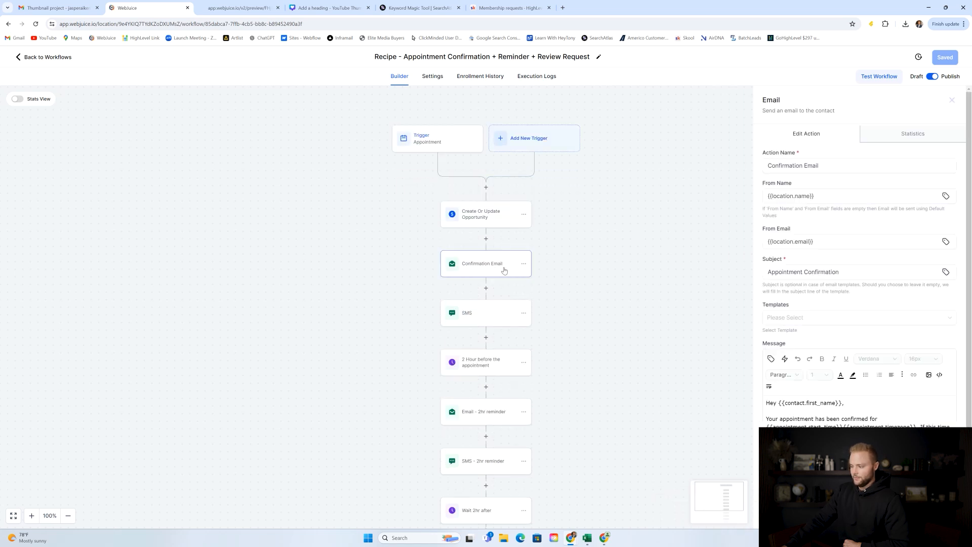
pyautogui.scroll(-1, 867, 201)
pyautogui.scroll(-1, 867, 201)
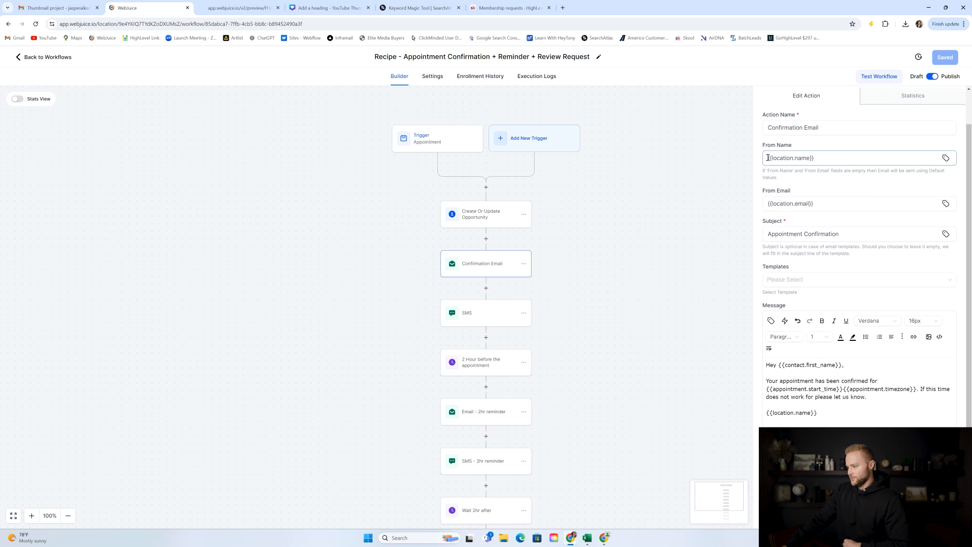
pyautogui.scroll(-1, 816, 171)
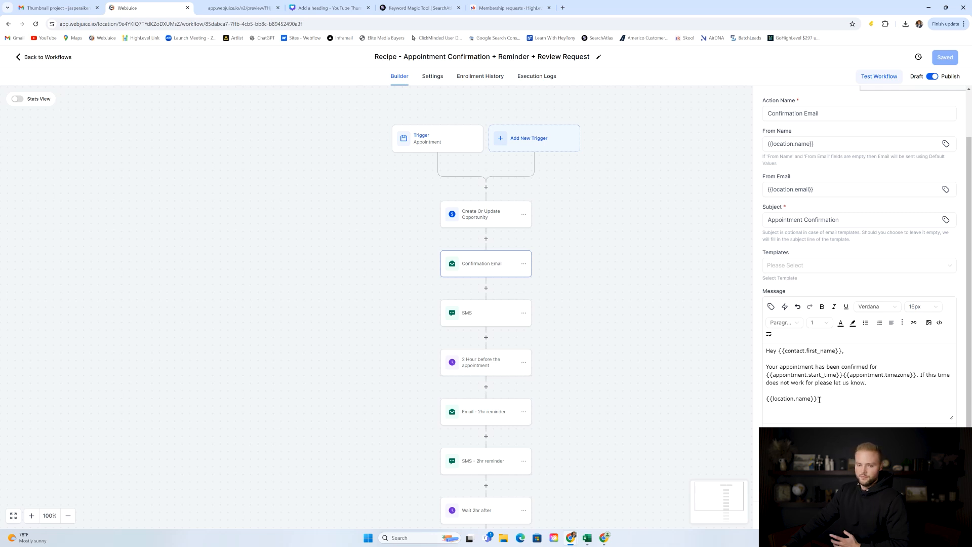
pyautogui.click(512, 330)
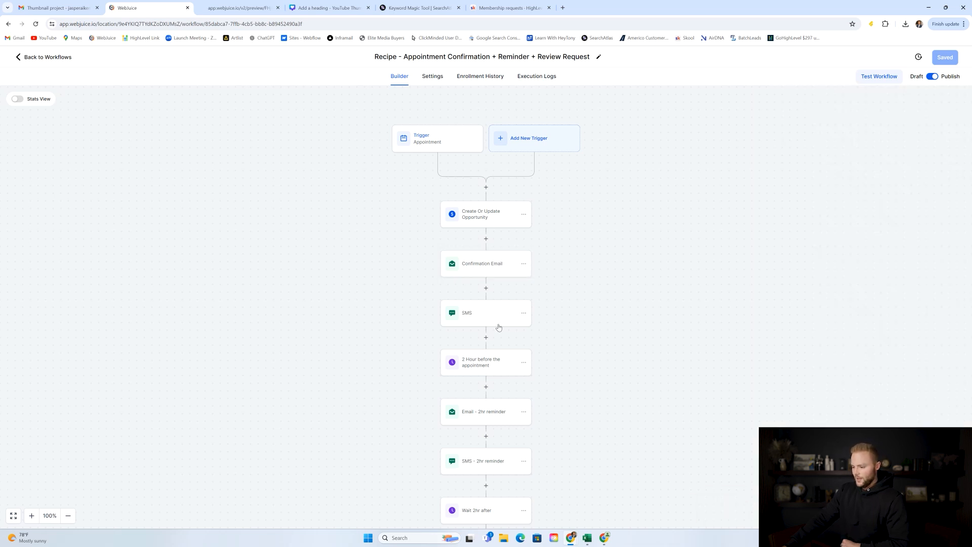
pyautogui.click(480, 317)
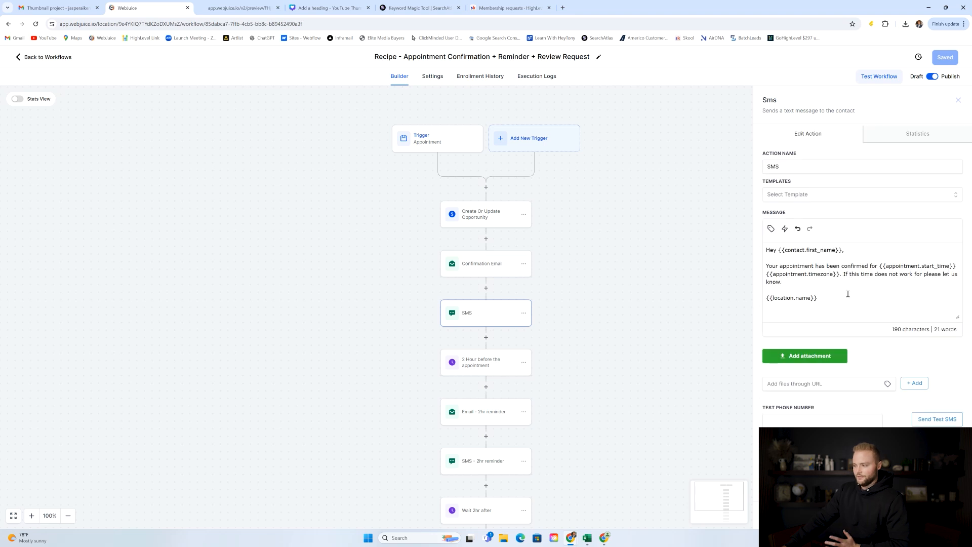
pyautogui.click(729, 388)
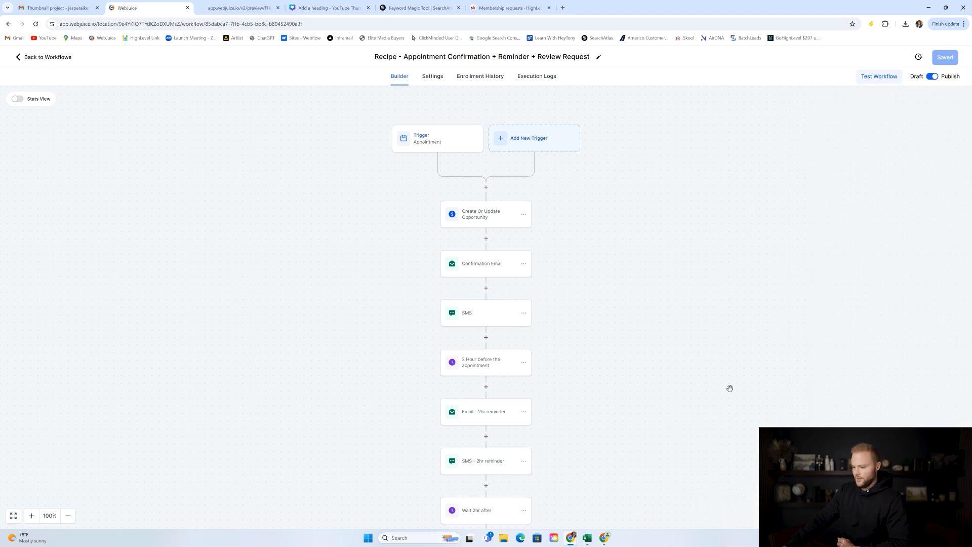
pyautogui.scroll(-2, 498, 277)
pyautogui.click(488, 310)
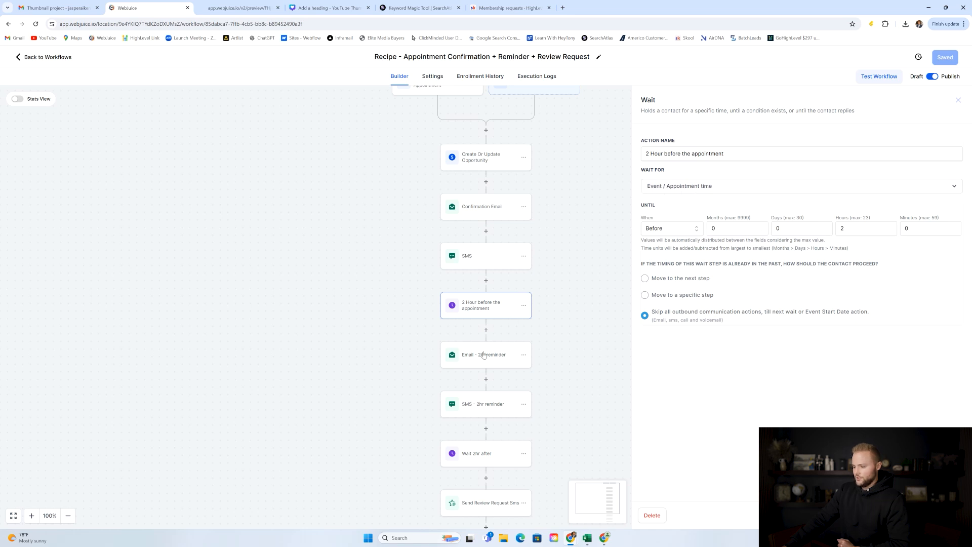
pyautogui.click(886, 515)
pyautogui.scroll(-1, 506, 296)
pyautogui.click(482, 322)
pyautogui.scroll(-1, 856, 276)
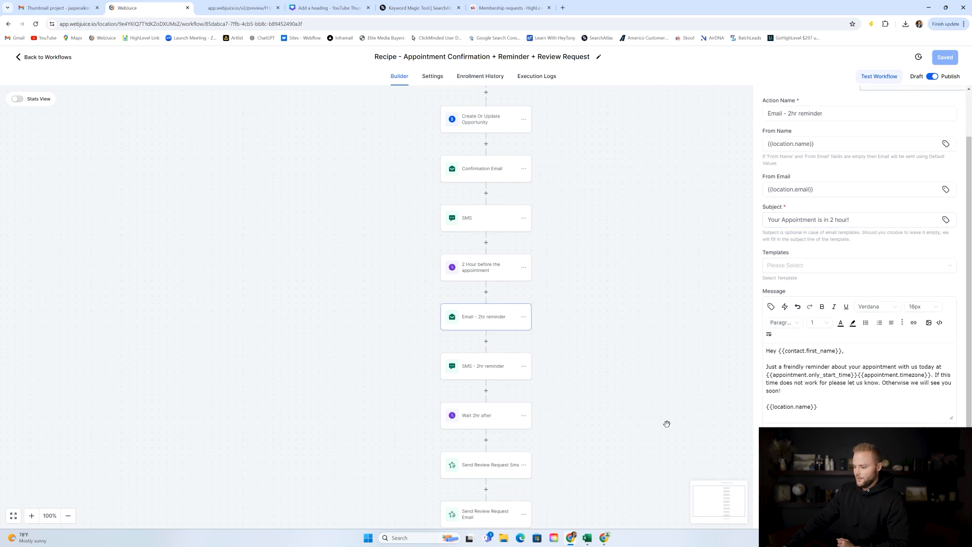
pyautogui.click(487, 368)
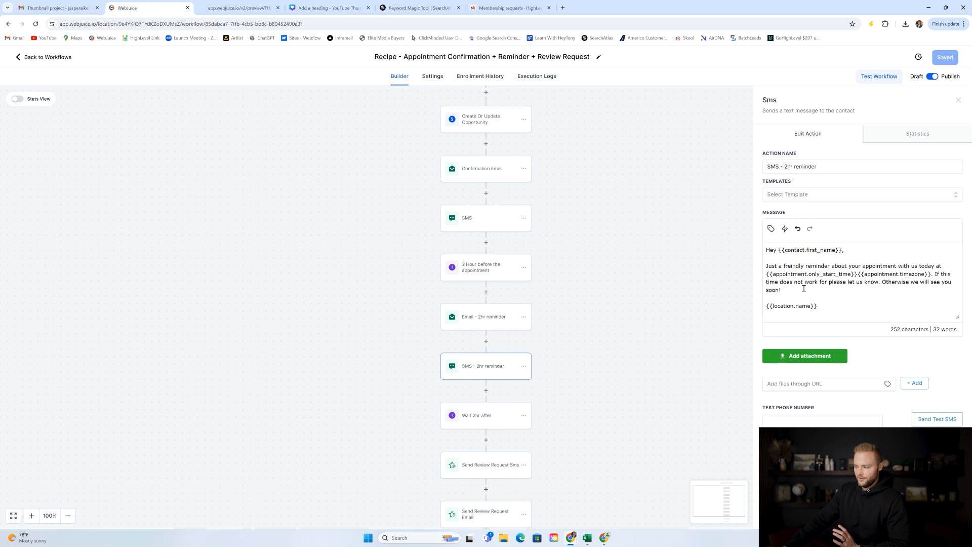
# Compare the Wait 2hr after step with the 2 Hour before wait settings.
pyautogui.click(705, 332)
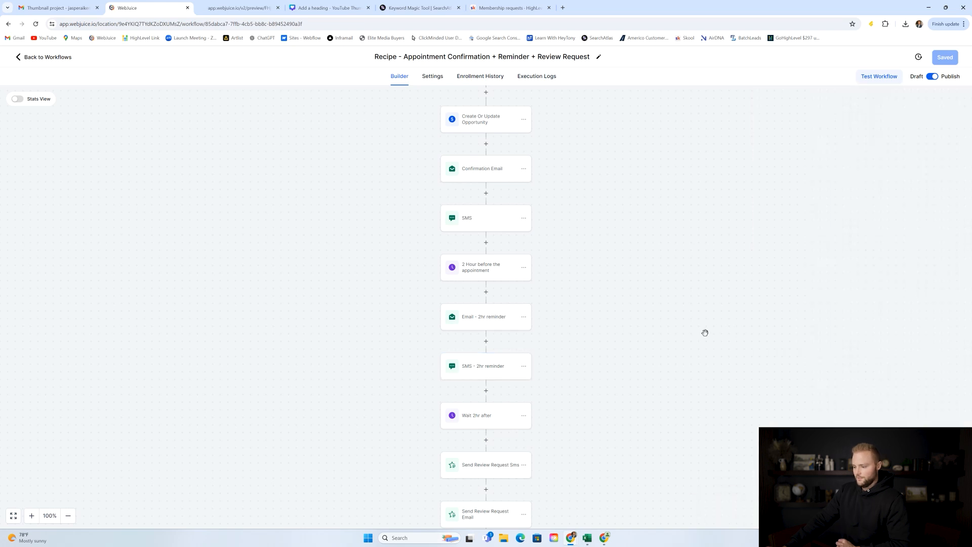
pyautogui.scroll(-7, 636, 212)
pyautogui.click(488, 288)
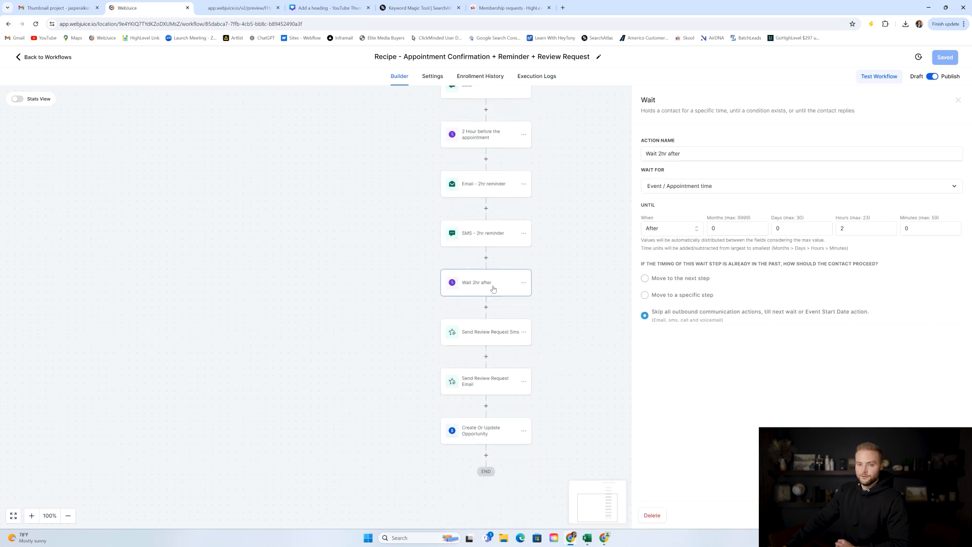
pyautogui.click(485, 141)
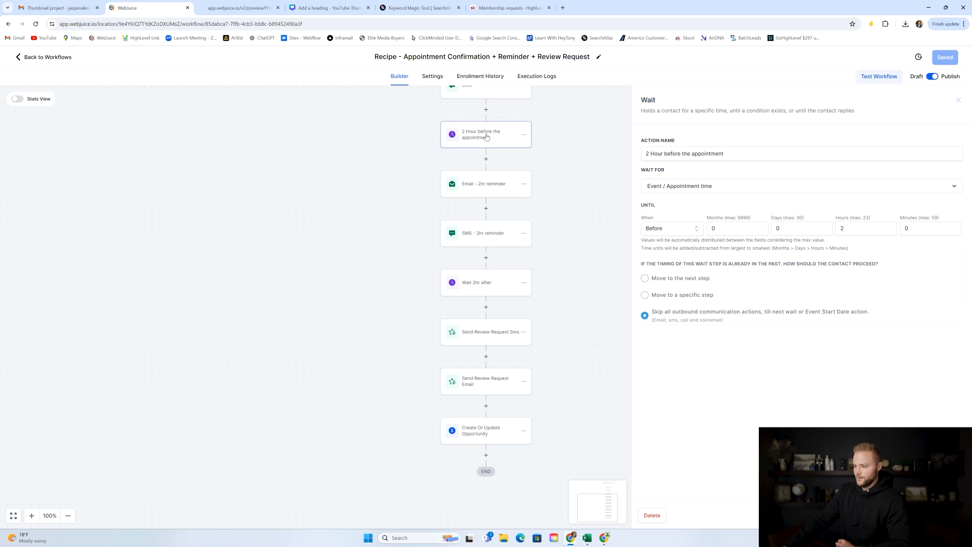
pyautogui.click(485, 285)
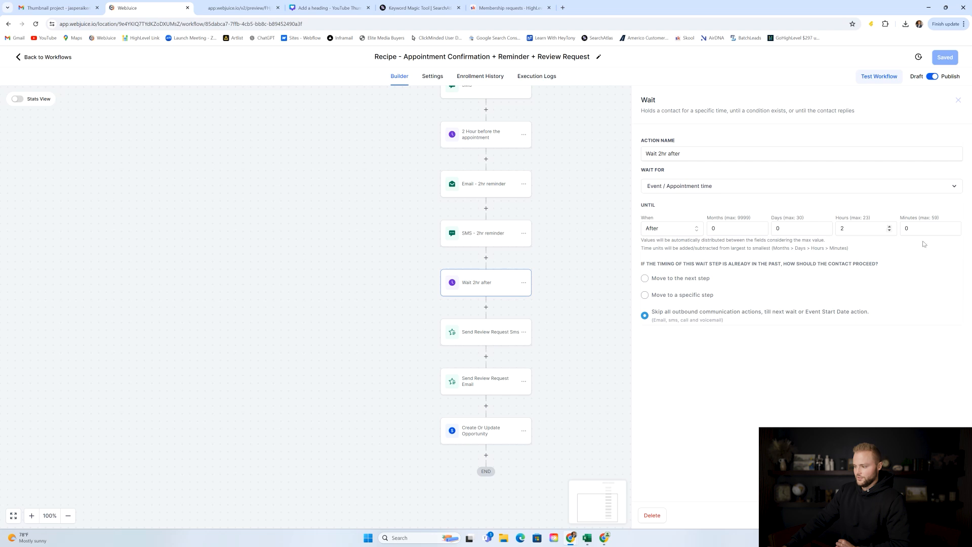
pyautogui.click(888, 515)
# Review the Send Review Request Sms step and discard an extra send review request action.
pyautogui.click(490, 332)
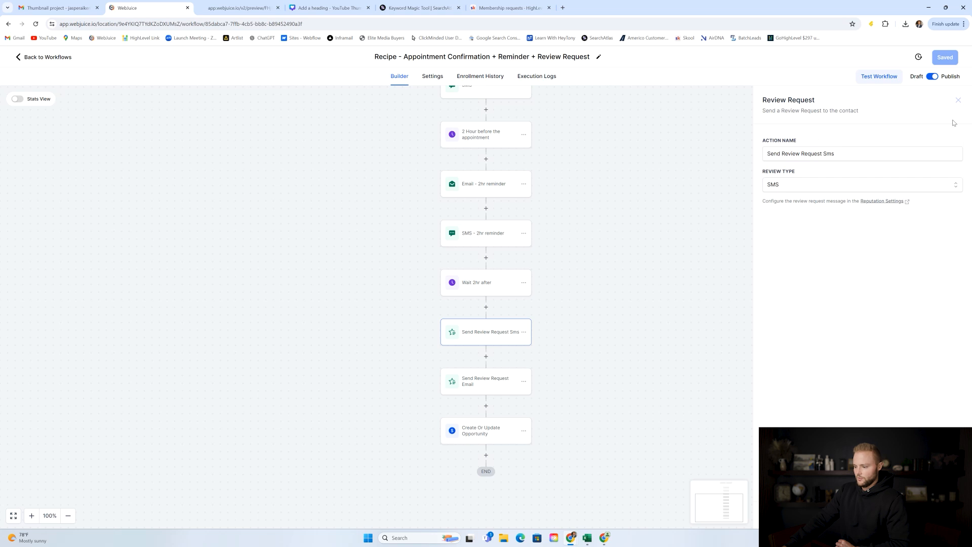
pyautogui.click(957, 101)
pyautogui.click(486, 356)
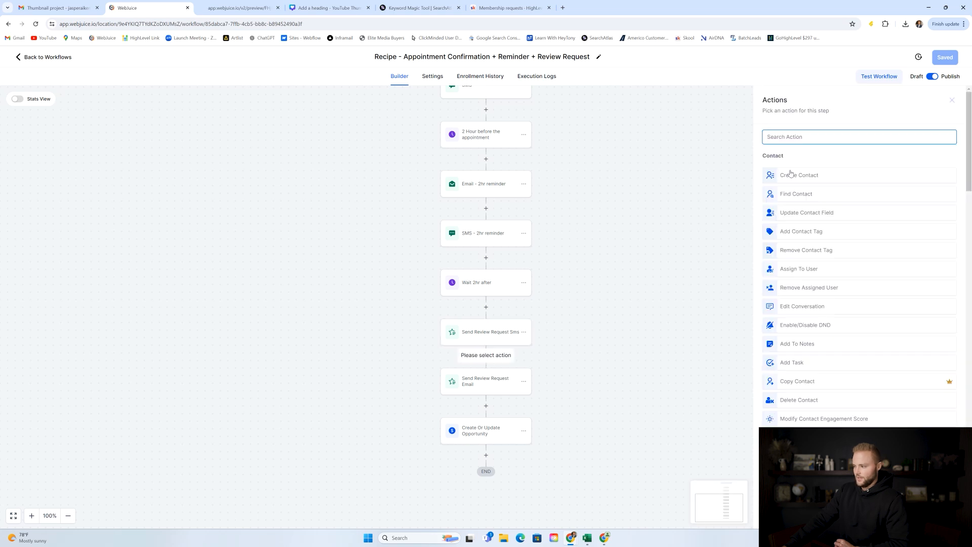
pyautogui.write('send')
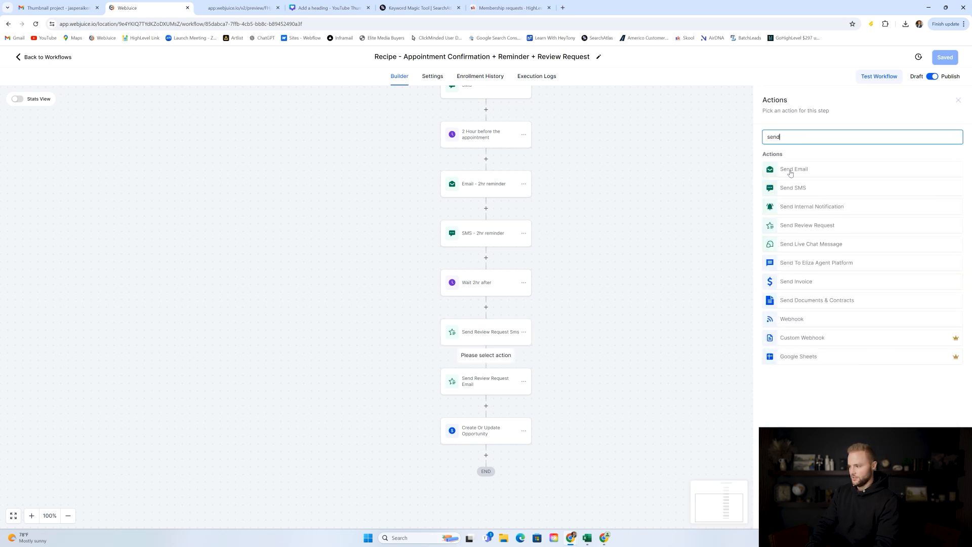
pyautogui.click(803, 227)
pyautogui.click(613, 353)
# Check the Send Review Request Sms and Email steps, then open the final Create Or Update Opportunity step.
pyautogui.click(494, 340)
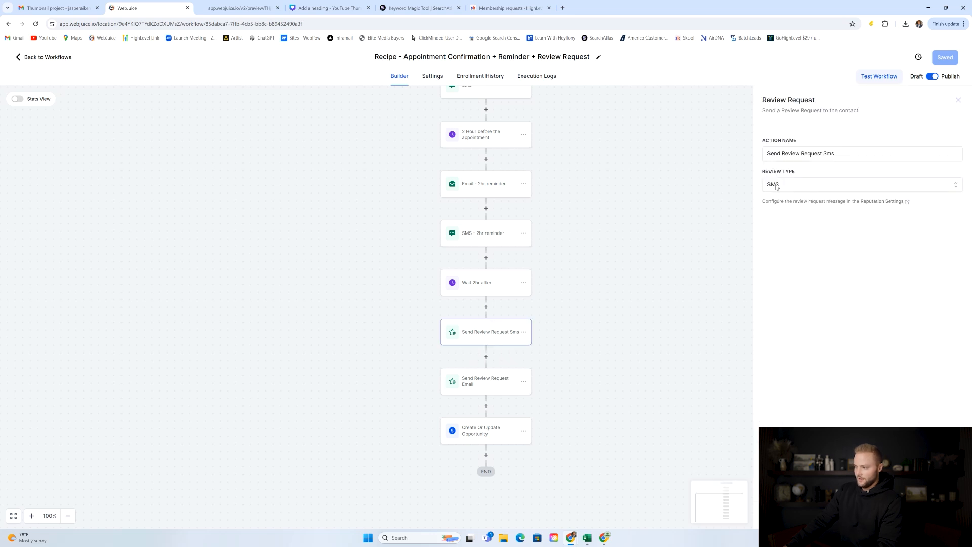
pyautogui.click(720, 359)
pyautogui.click(479, 388)
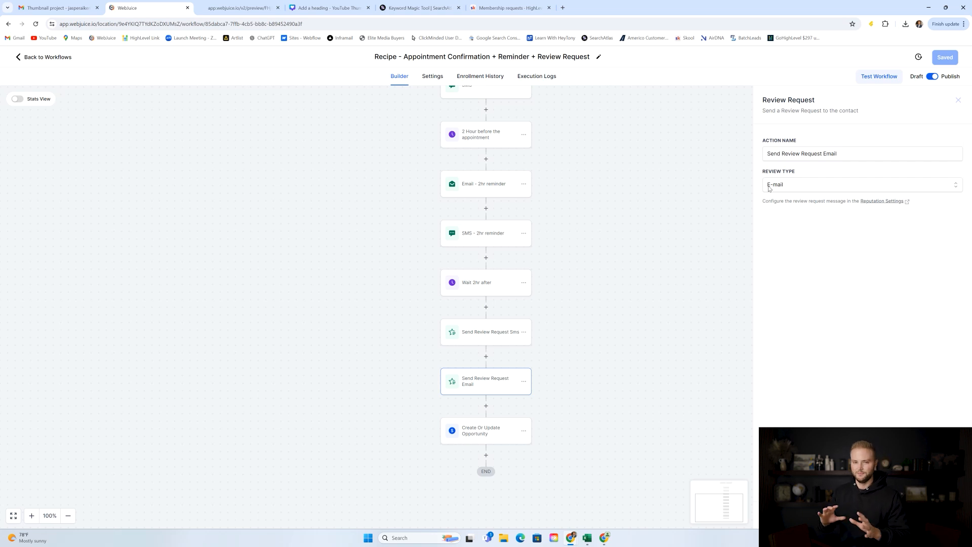
pyautogui.click(478, 435)
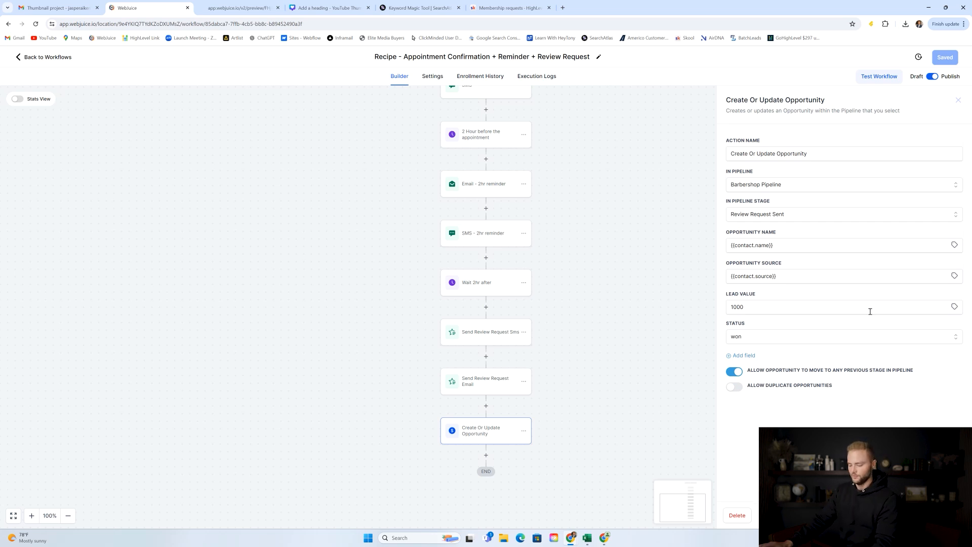
# Check the Recipe appointment workflow's general settings, then return to the workflow list.
pyautogui.click(958, 100)
pyautogui.scroll(3, 630, 196)
pyautogui.click(59, 59)
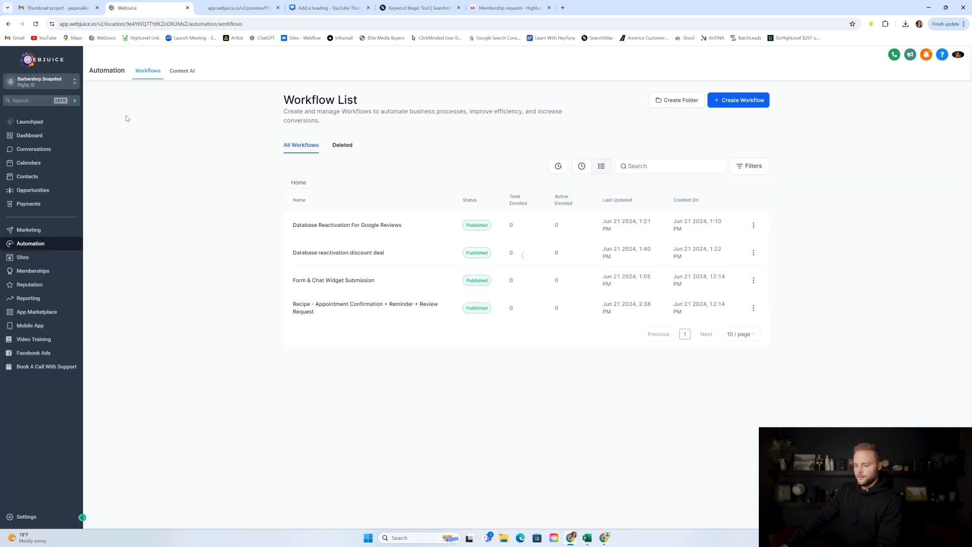
pyautogui.click(339, 307)
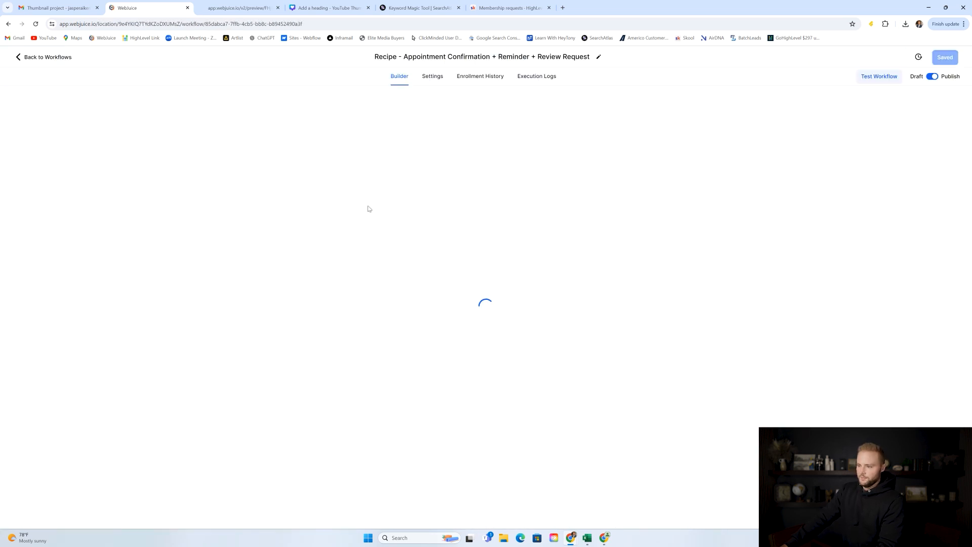
pyautogui.click(433, 79)
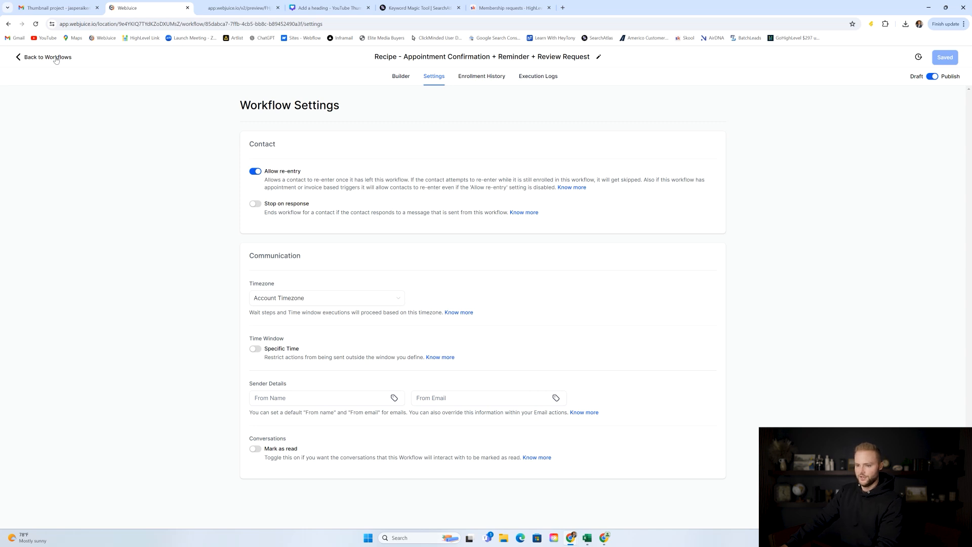
pyautogui.click(32, 58)
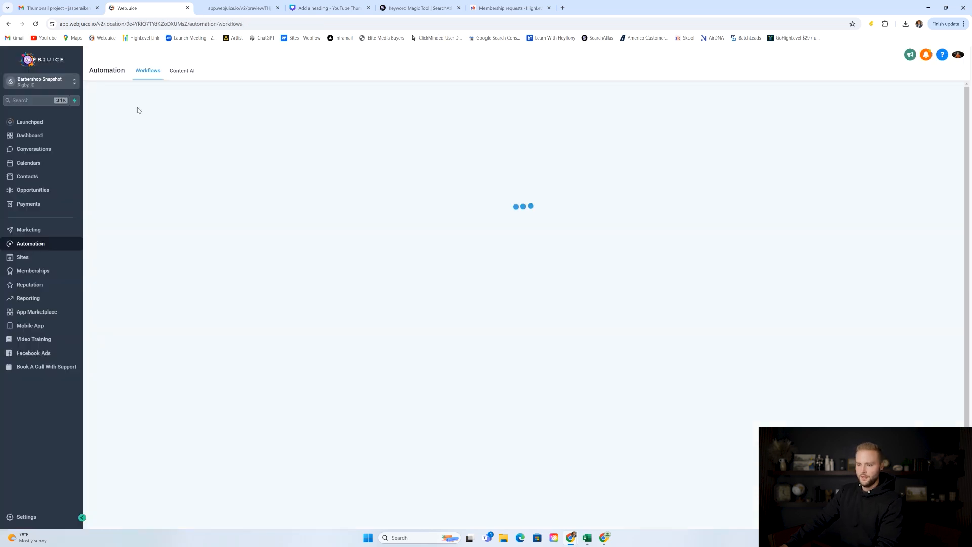
# Open the Form & Chat Widget Submission workflow and compare it with the live site's Contact page form.
pyautogui.click(363, 278)
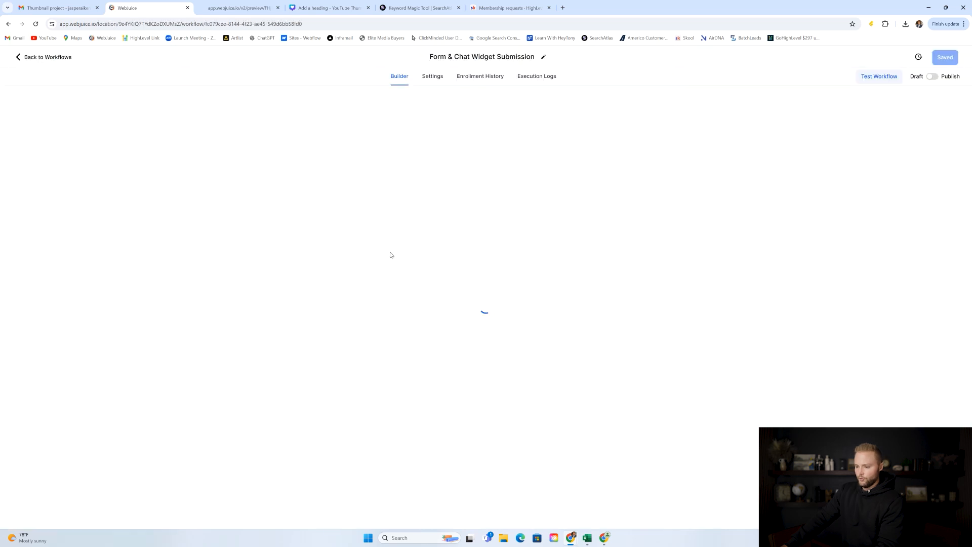
pyautogui.click(238, 7)
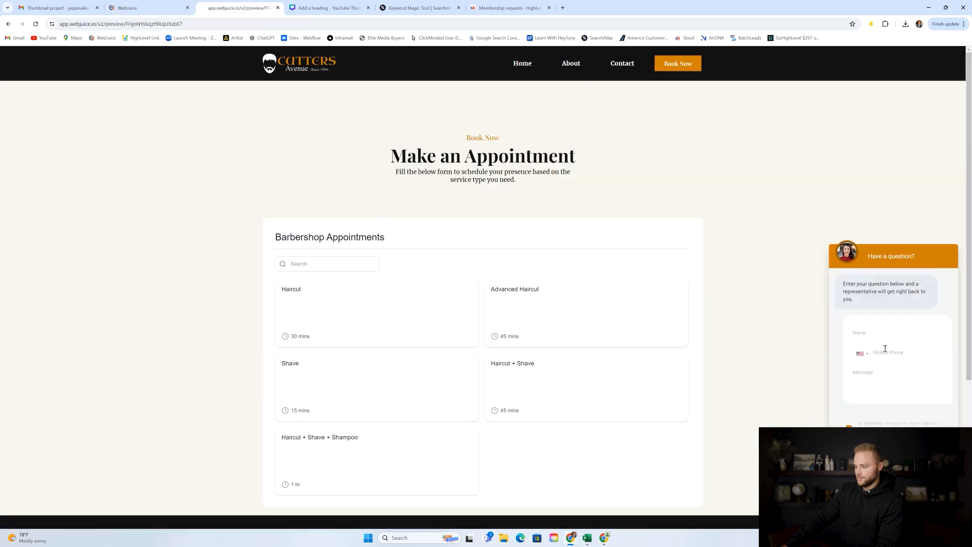
pyautogui.click(631, 70)
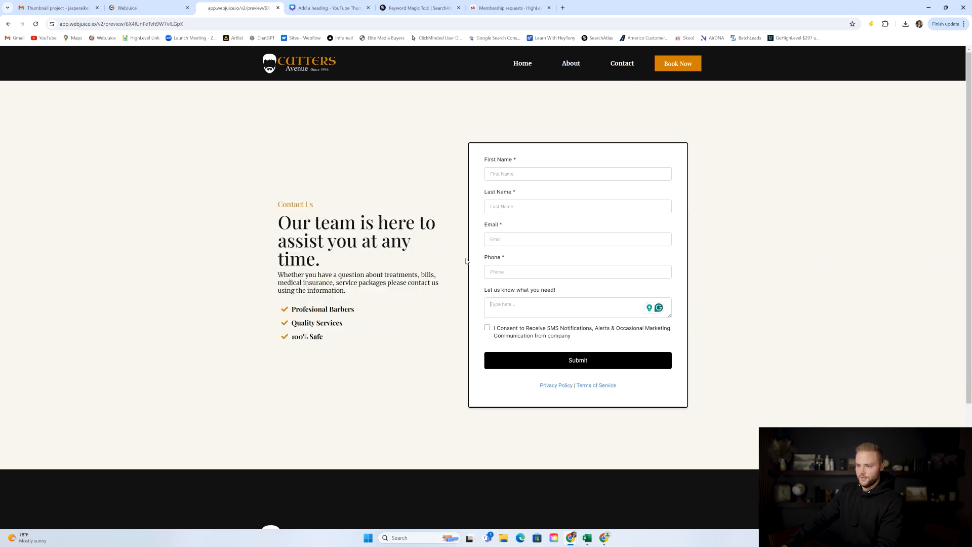
pyautogui.click(147, 8)
pyautogui.scroll(2, 418, 171)
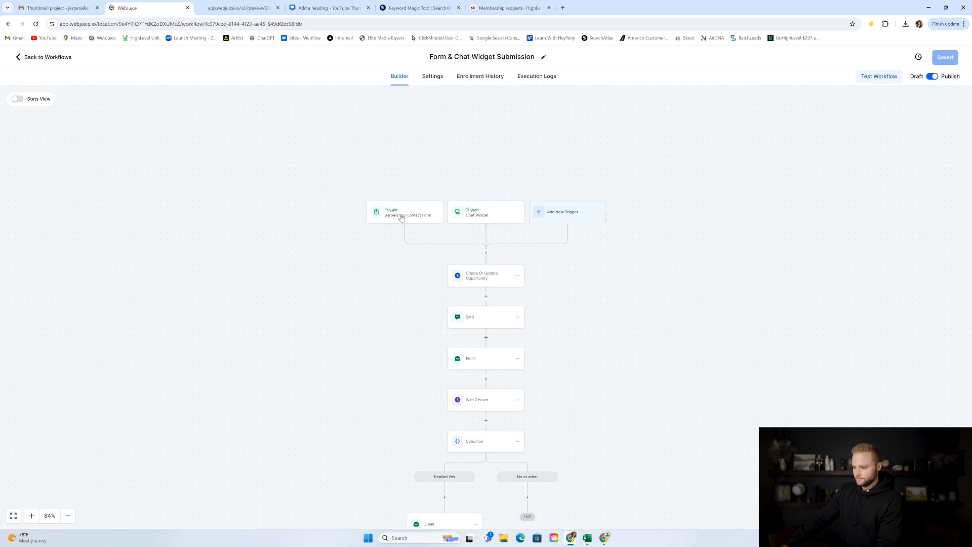
# Inspect the Barbershop Contact Form trigger's filters, adding then removing an empty filter row.
pyautogui.click(398, 216)
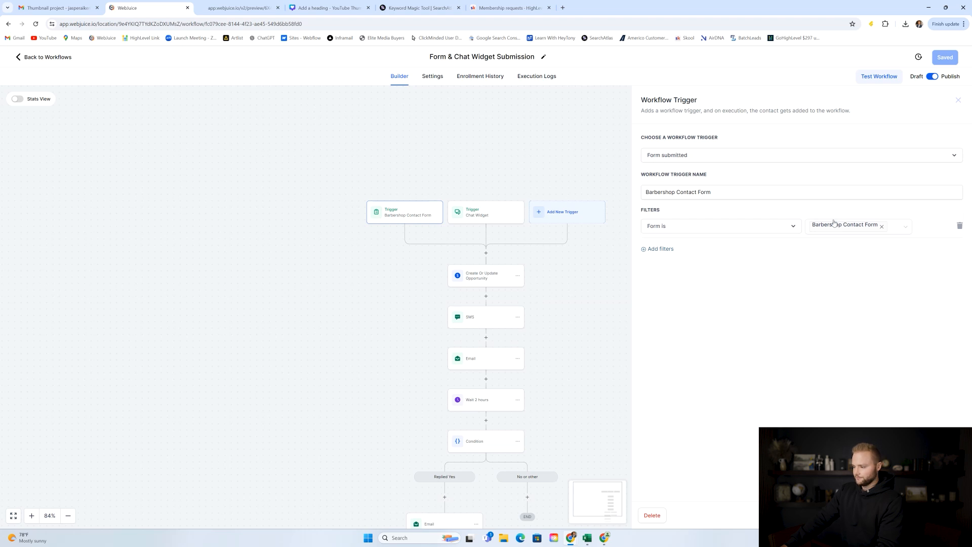
pyautogui.click(655, 249)
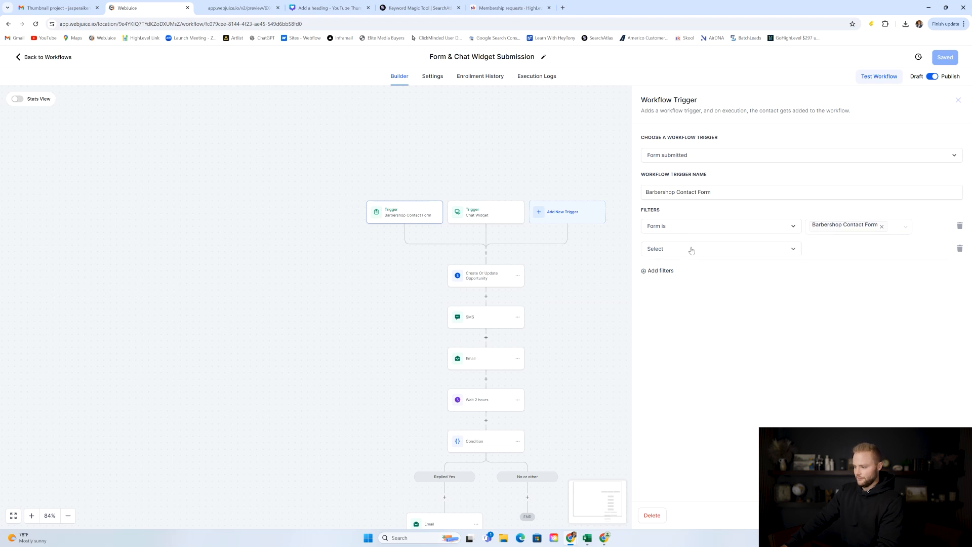
pyautogui.click(959, 248)
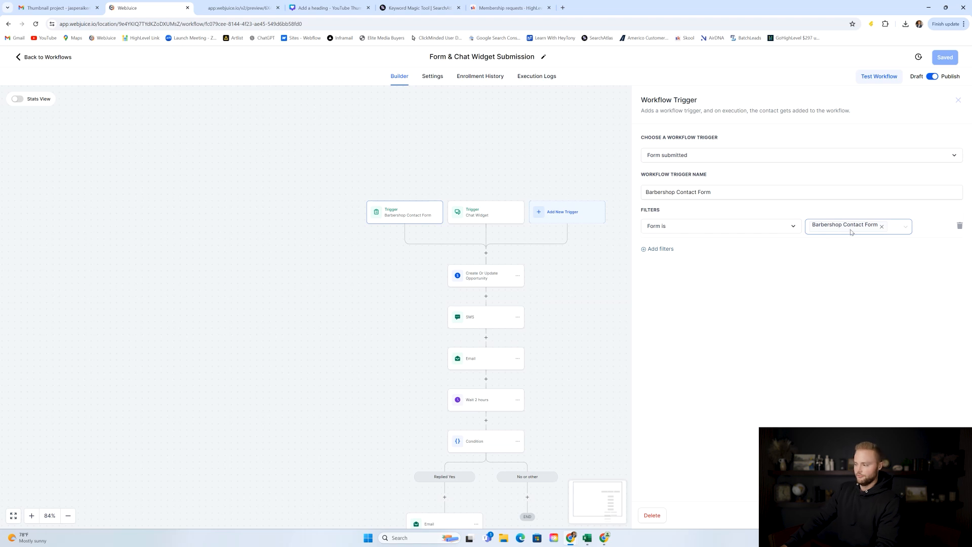
# Check the Chat Widget trigger against the Cutters Avenue contact page form, then return to the workflow.
pyautogui.click(238, 8)
pyautogui.click(152, 7)
pyautogui.click(486, 213)
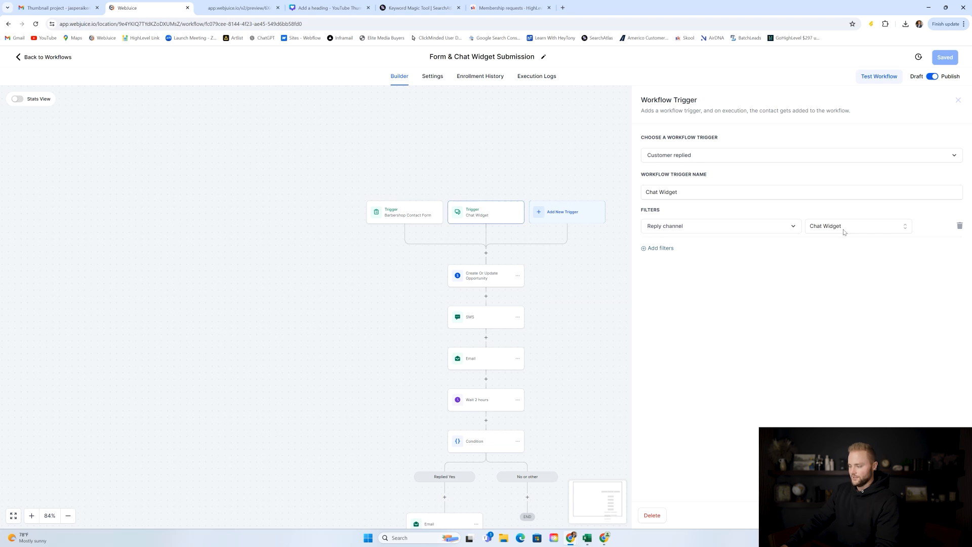
pyautogui.click(958, 101)
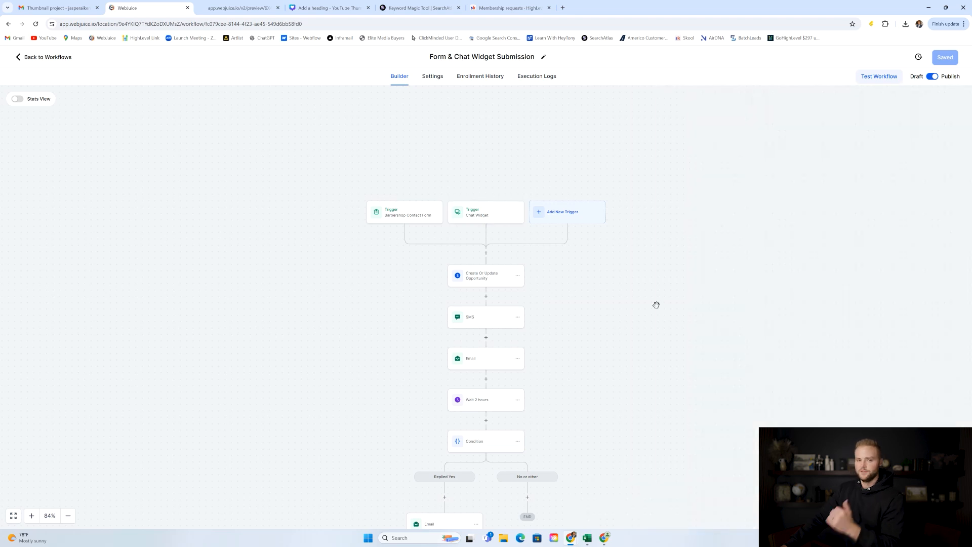
pyautogui.click(249, 8)
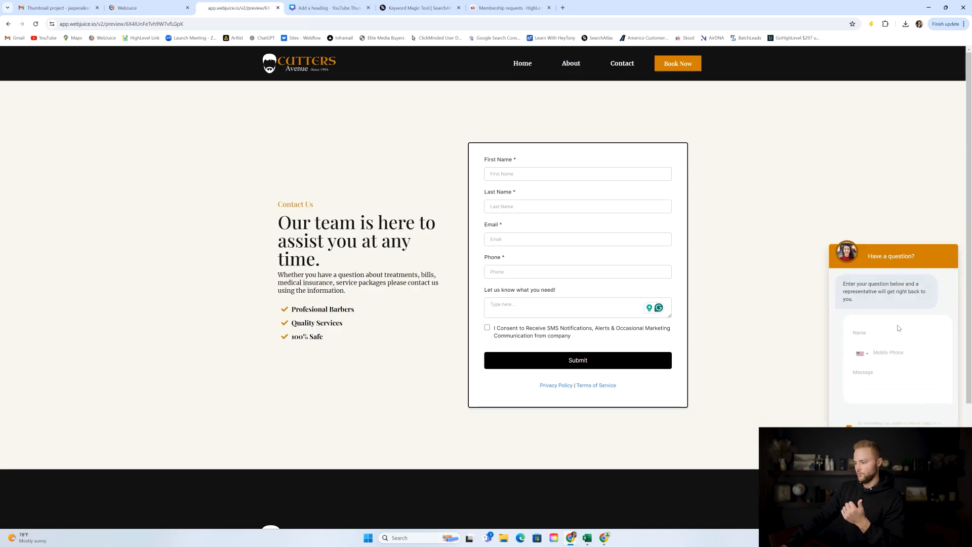
pyautogui.hotkey('ctrl', 'shift', 'Tab')
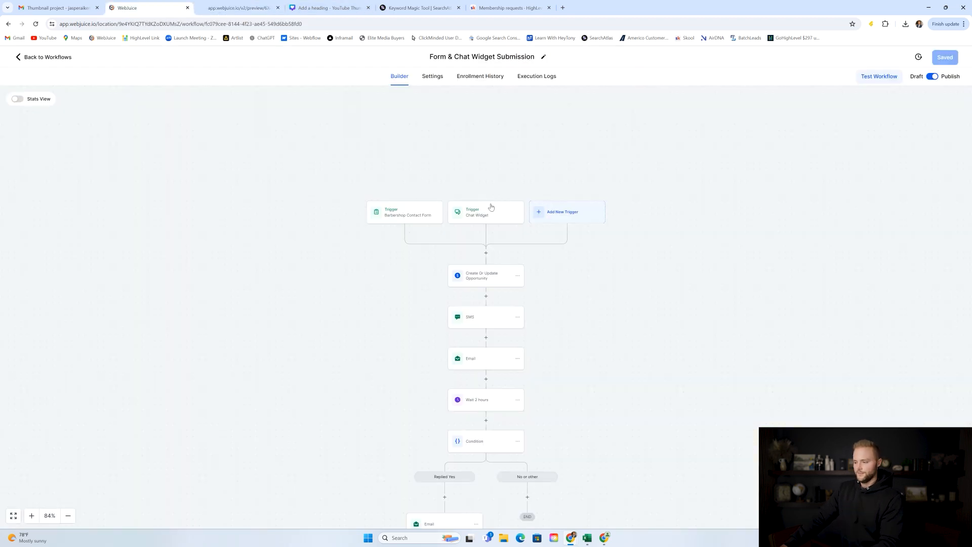
pyautogui.scroll(-2, 516, 248)
# Review the Create Or Update Opportunity, first SMS, first Email and Wait 2 hours steps.
pyautogui.click(476, 200)
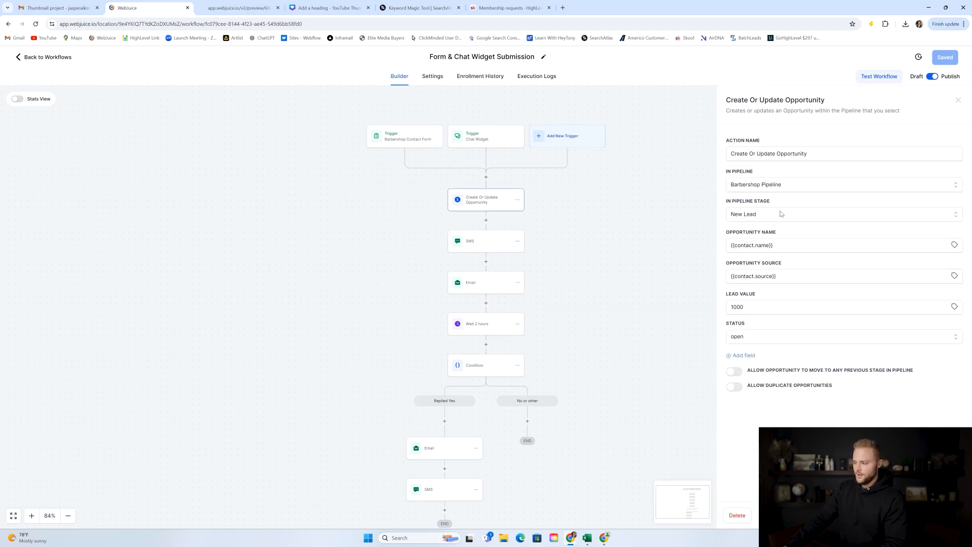
pyautogui.click(485, 243)
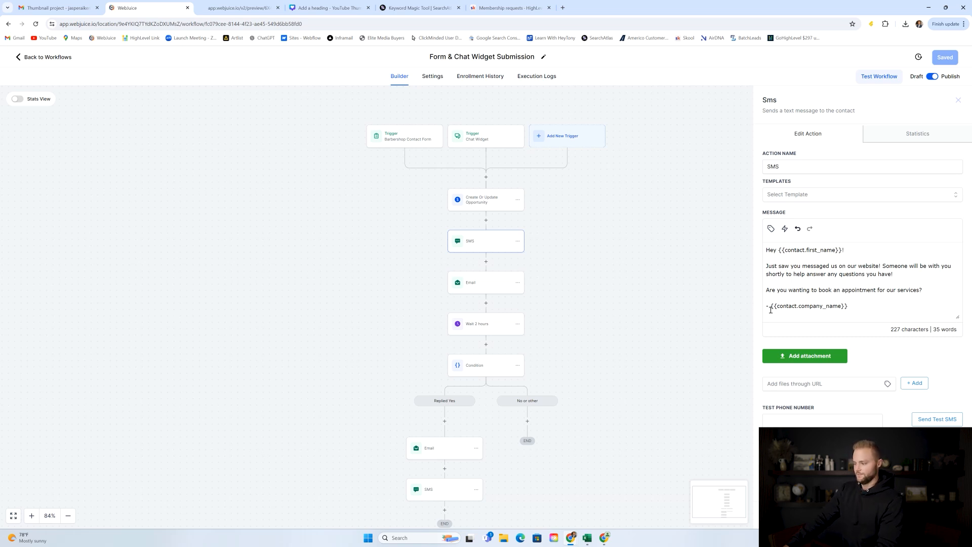
pyautogui.click(571, 298)
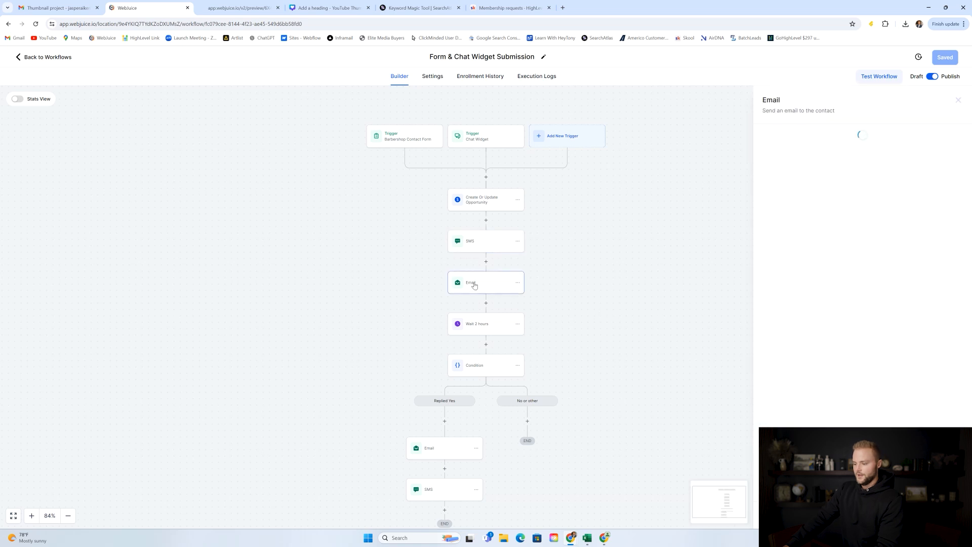
pyautogui.click(471, 282)
pyautogui.scroll(-1, 832, 248)
pyautogui.scroll(-1, 832, 248)
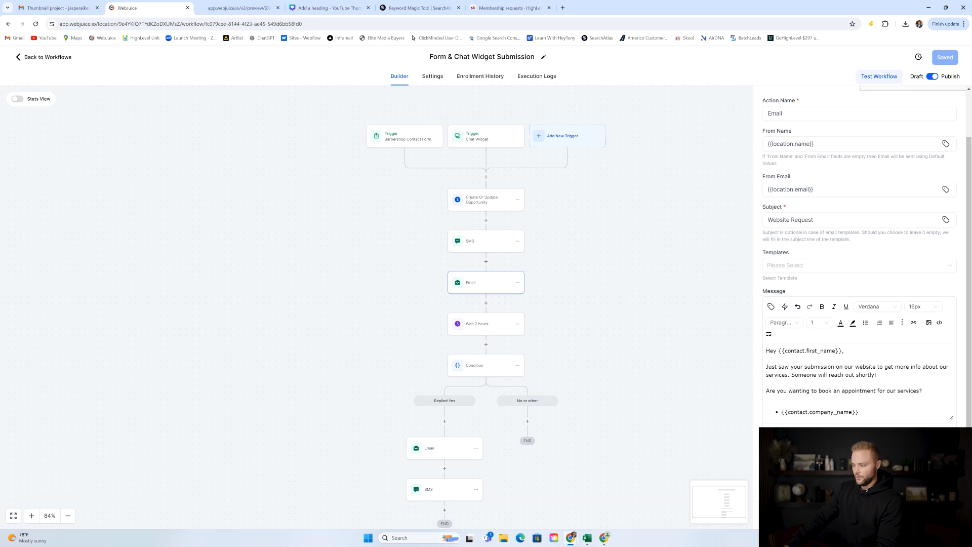
pyautogui.click(690, 362)
pyautogui.scroll(-2, 554, 194)
pyautogui.click(489, 254)
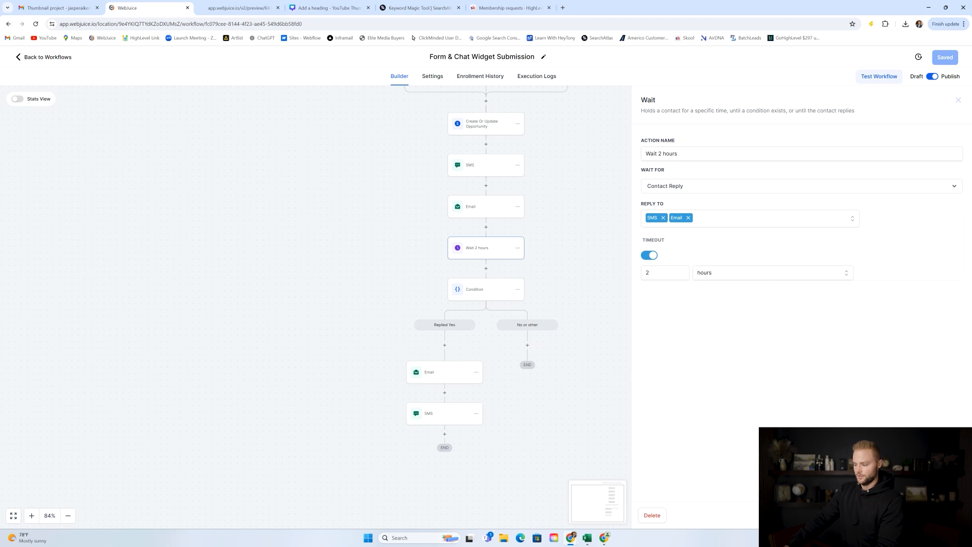
pyautogui.click(593, 339)
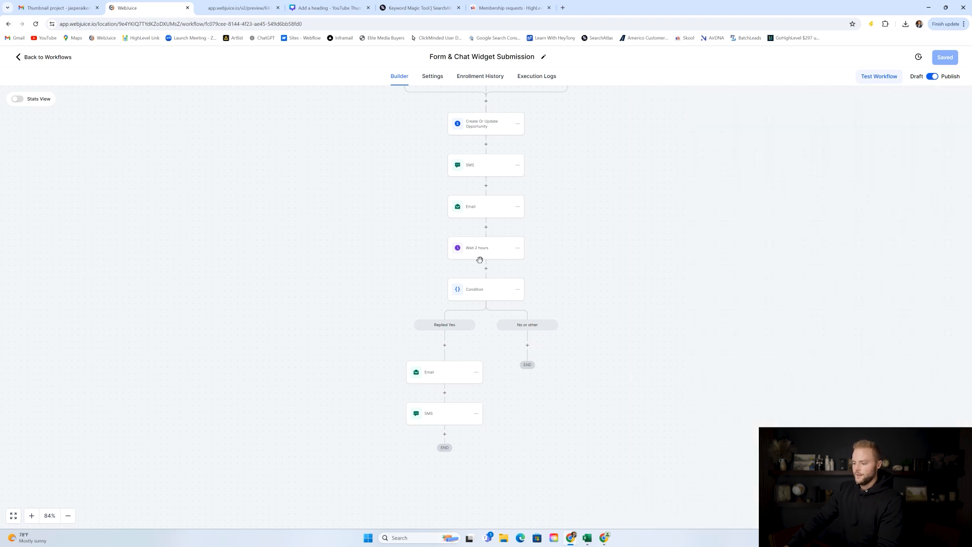
# Open the Condition branches and compare the Replied Yes Email with the first Email, ending on the Replied Yes SMS.
pyautogui.click(491, 287)
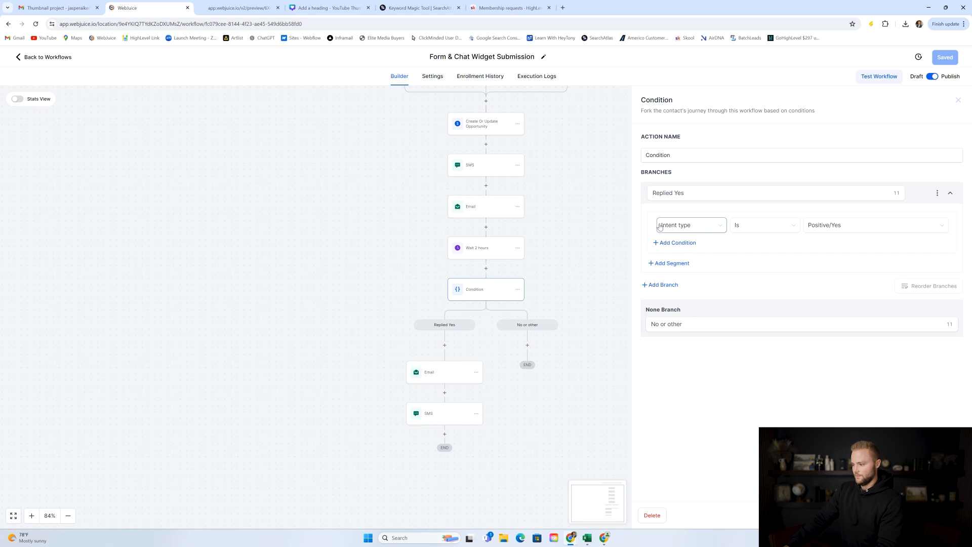
pyautogui.click(489, 214)
pyautogui.click(485, 169)
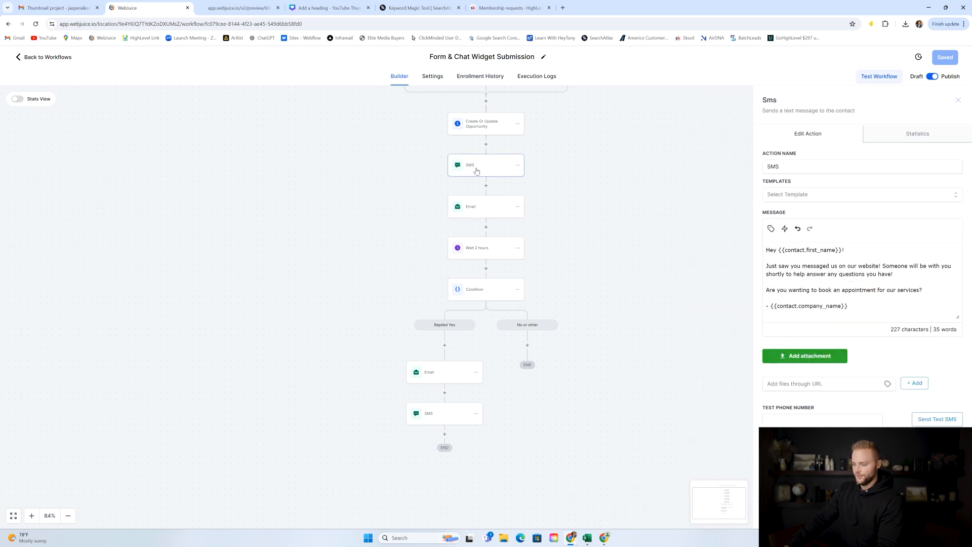
pyautogui.click(479, 213)
pyautogui.click(490, 169)
pyautogui.scroll(-1, 506, 207)
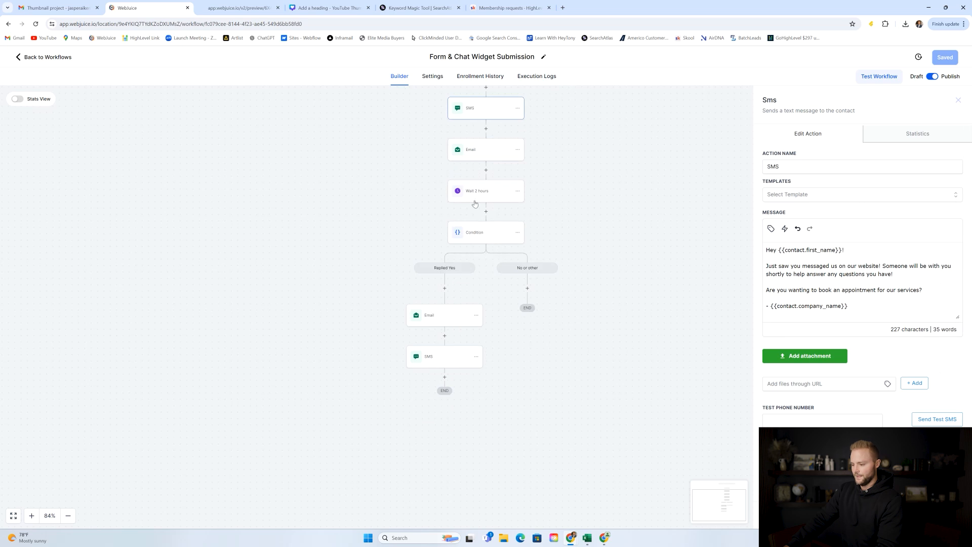
pyautogui.click(439, 317)
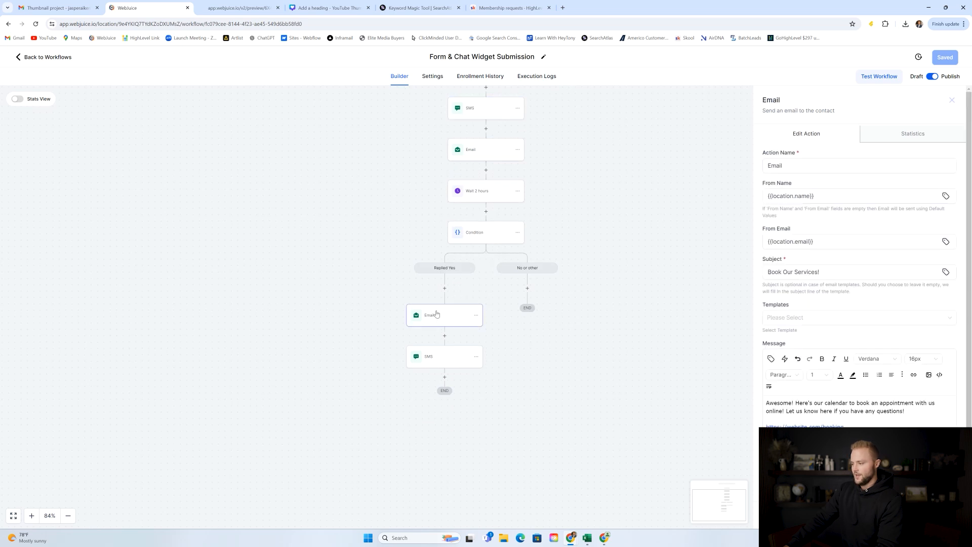
pyautogui.scroll(-1, 820, 294)
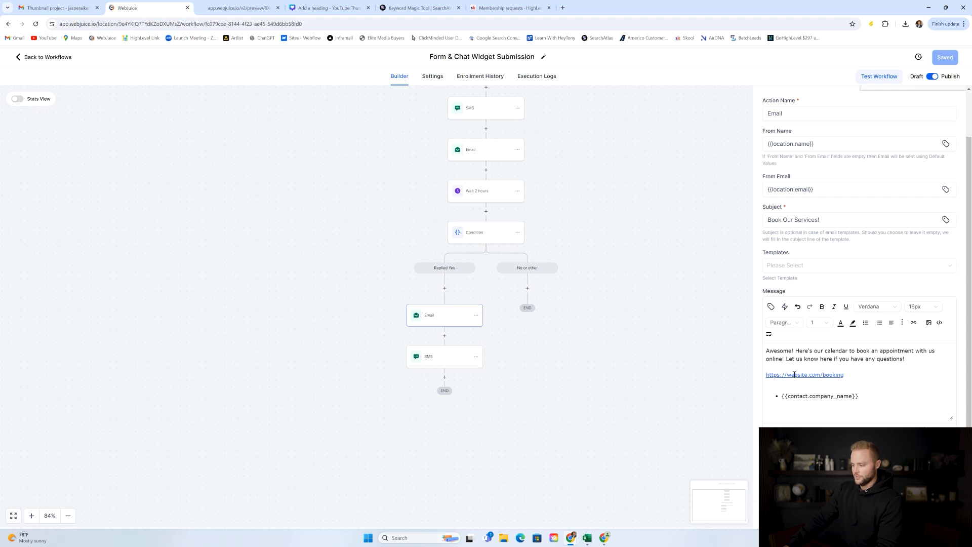
pyautogui.click(481, 151)
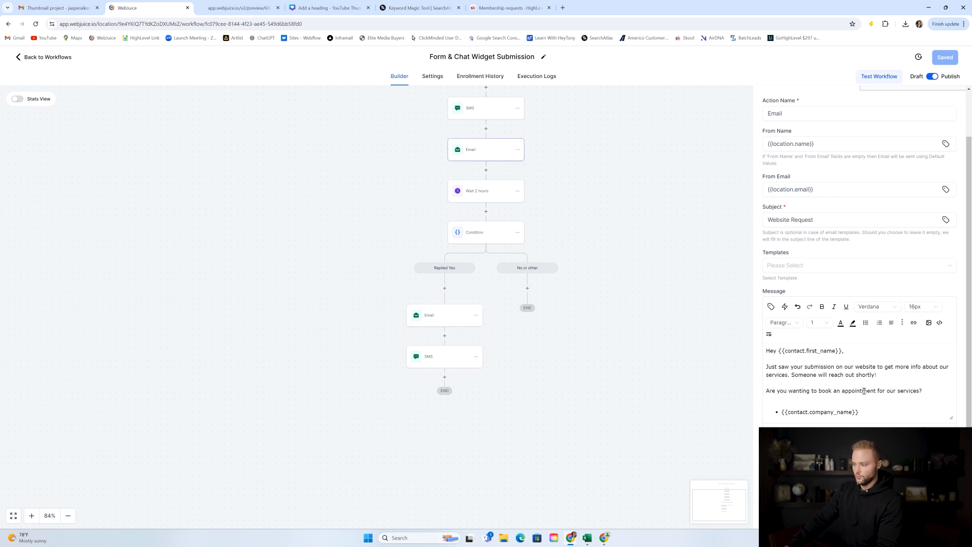
pyautogui.click(443, 323)
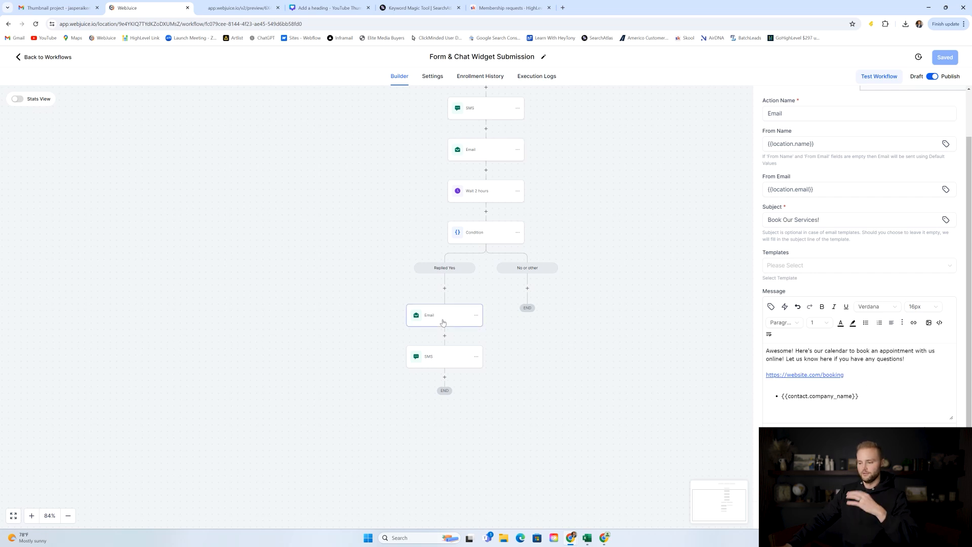
pyautogui.click(439, 361)
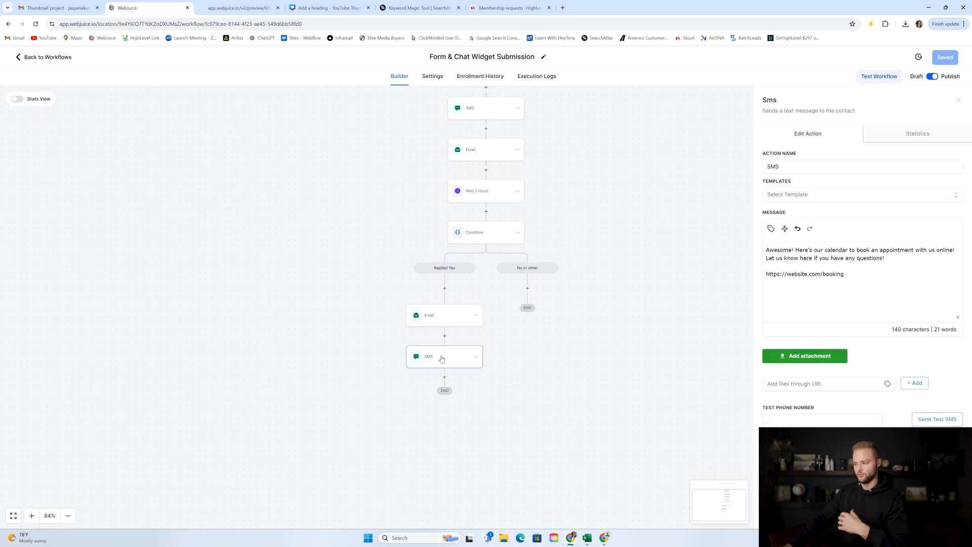
# Replace the Replied Yes SMS booking URL with the Account Website custom value plus /booking.
pyautogui.moveTo(840, 274); pyautogui.dragTo(770, 272)
pyautogui.click(853, 278)
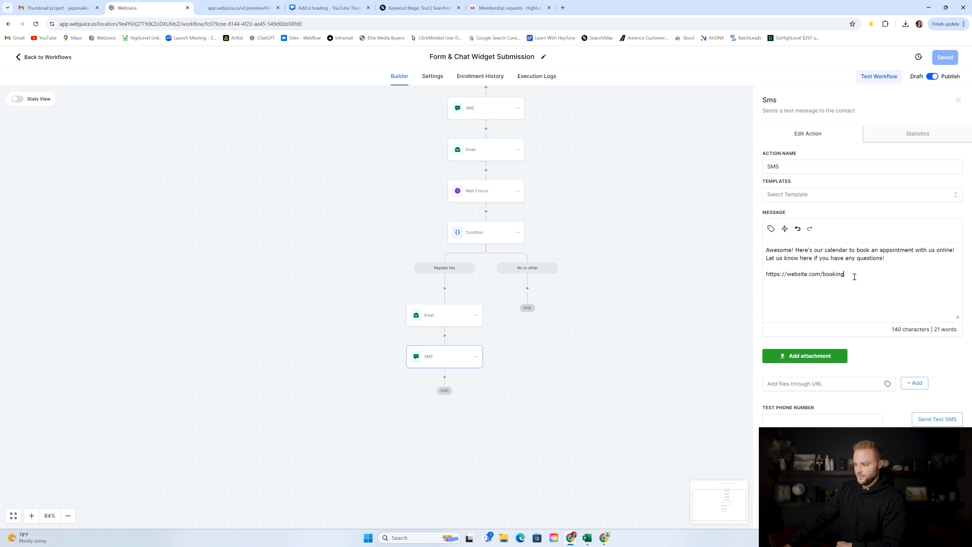
pyautogui.moveTo(860, 275); pyautogui.dragTo(766, 276)
pyautogui.click(851, 277)
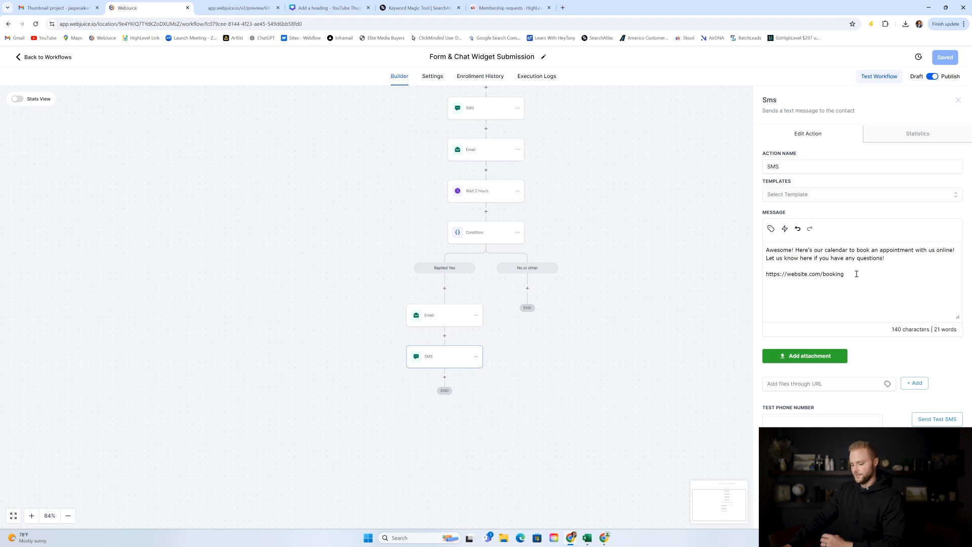
pyautogui.moveTo(852, 274); pyautogui.dragTo(766, 274)
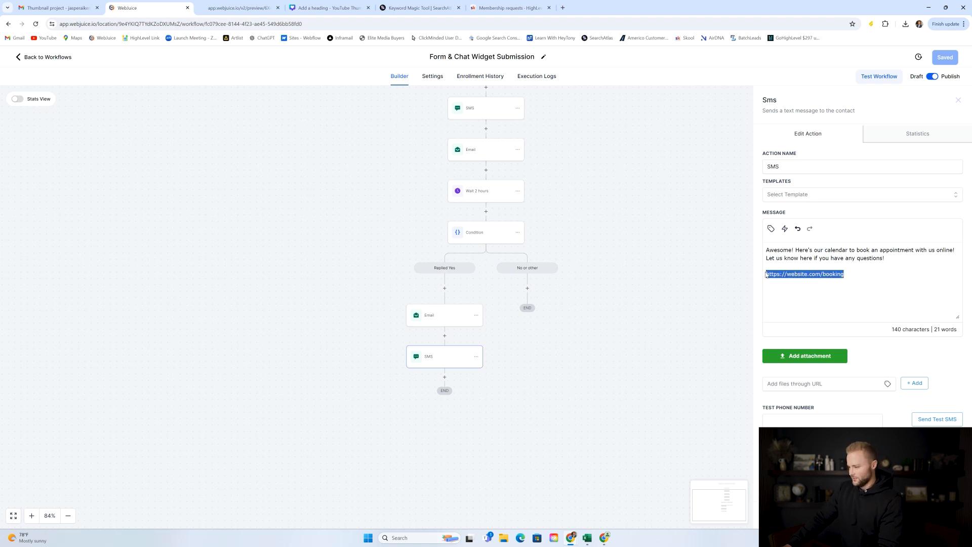
pyautogui.press('BackSpace')
pyautogui.click(770, 228)
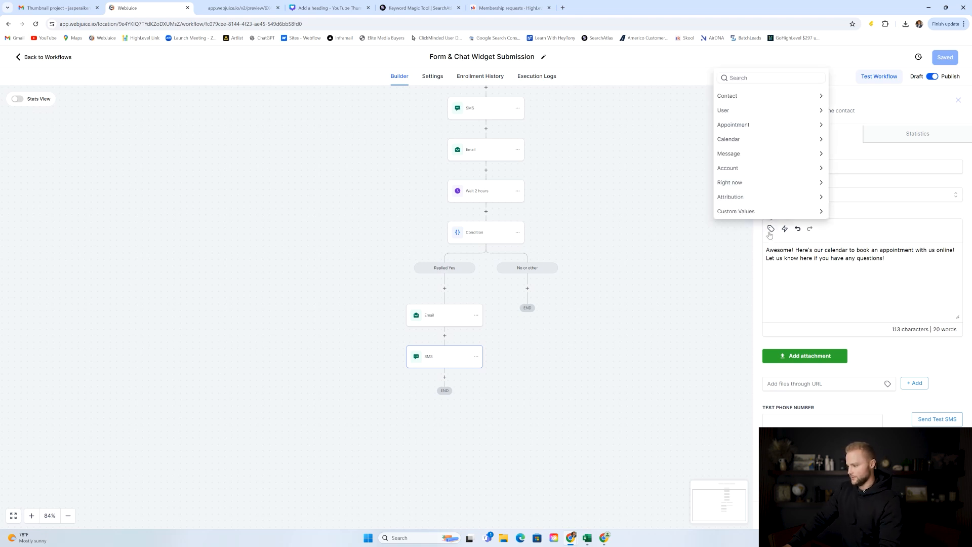
pyautogui.click(737, 168)
pyautogui.click(731, 207)
pyautogui.write('/booking')
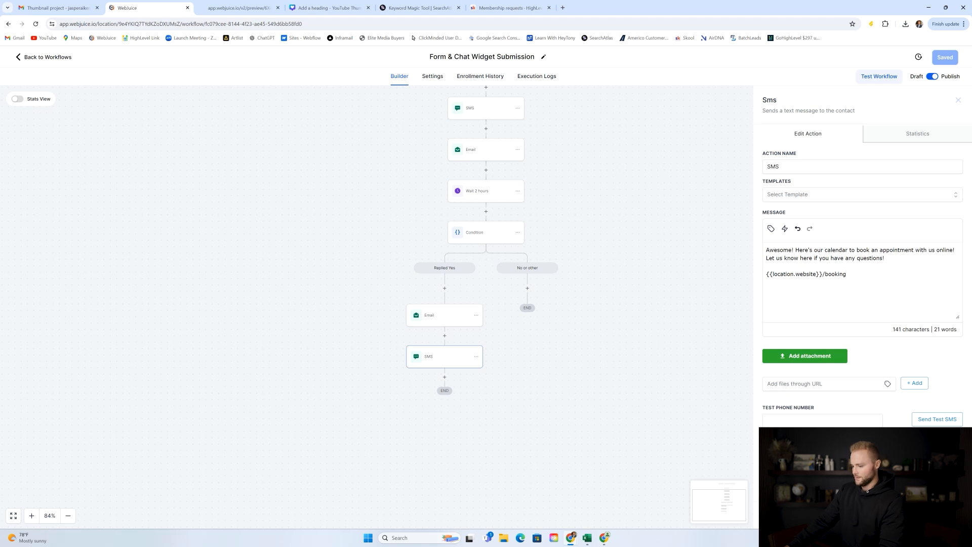
pyautogui.click(485, 304)
# Replace the Replied Yes Email booking link with {{location.website}}/booking.
pyautogui.click(437, 315)
pyautogui.scroll(-1, 830, 315)
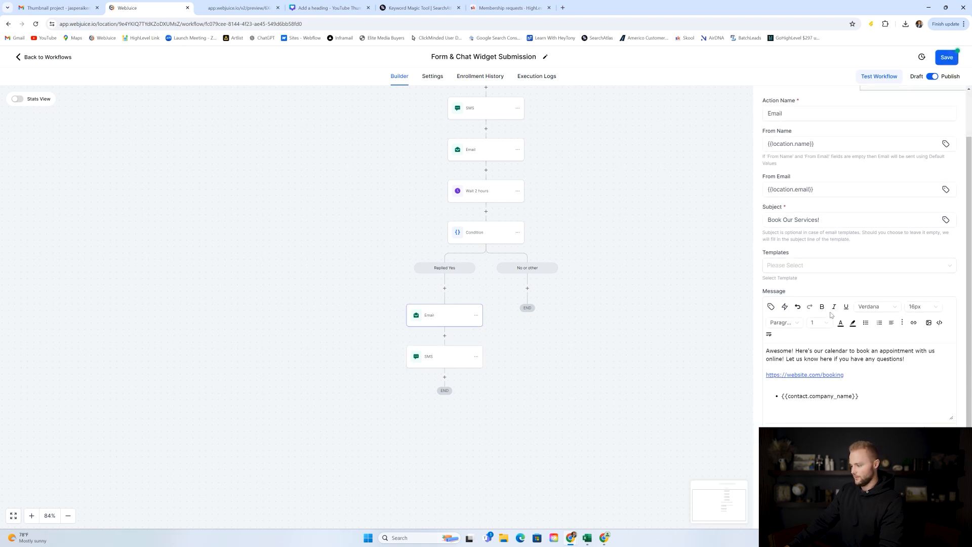
pyautogui.moveTo(853, 376); pyautogui.dragTo(768, 380)
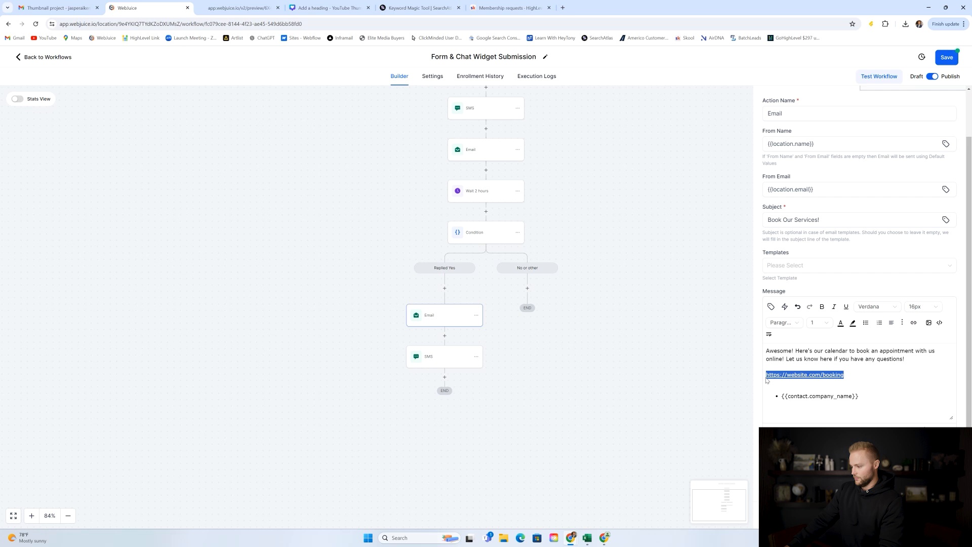
pyautogui.press('BackSpace')
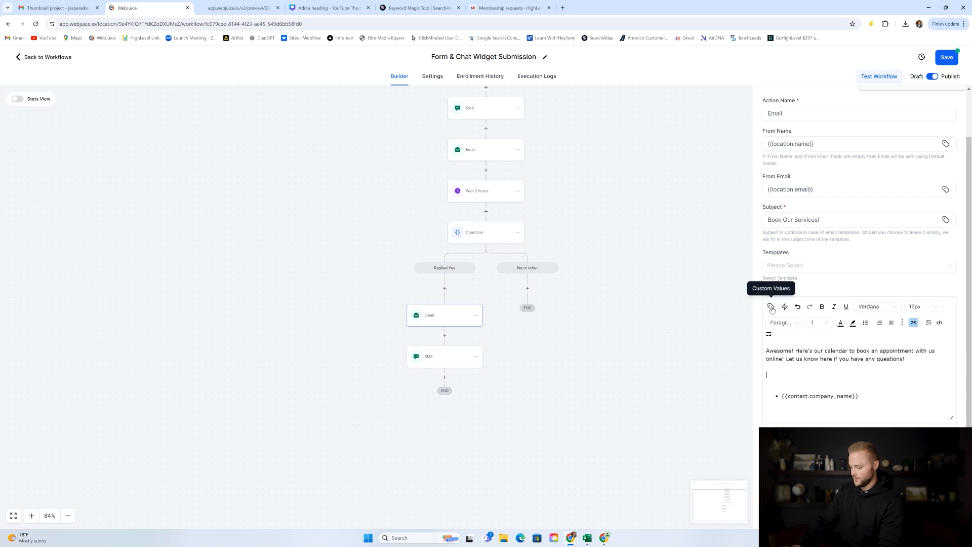
pyautogui.click(770, 306)
pyautogui.click(763, 245)
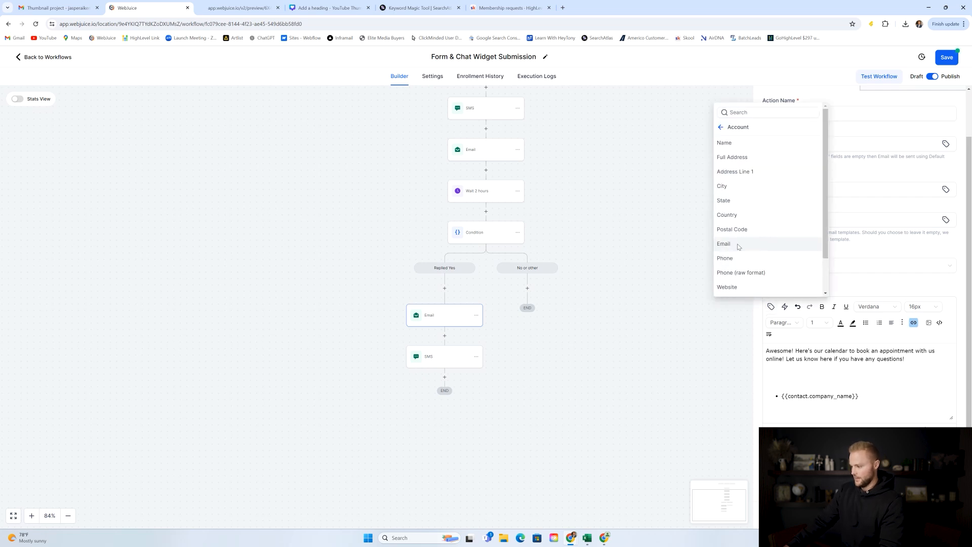
pyautogui.click(728, 283)
pyautogui.write('/booking')
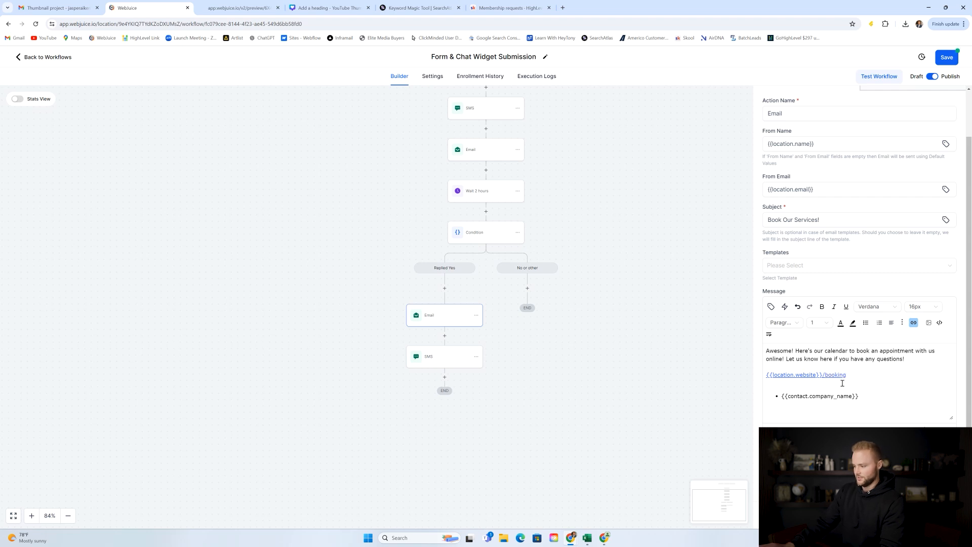
pyautogui.click(866, 383)
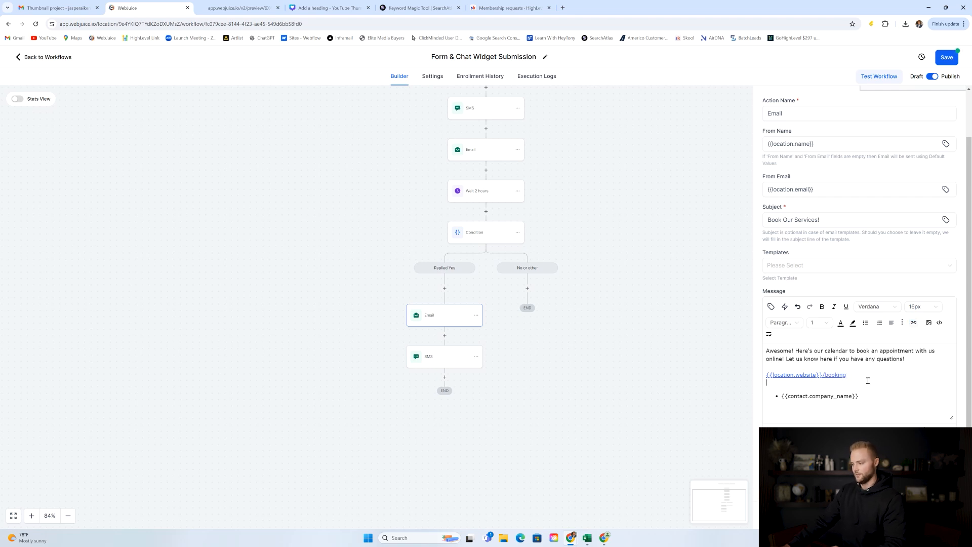
pyautogui.click(933, 514)
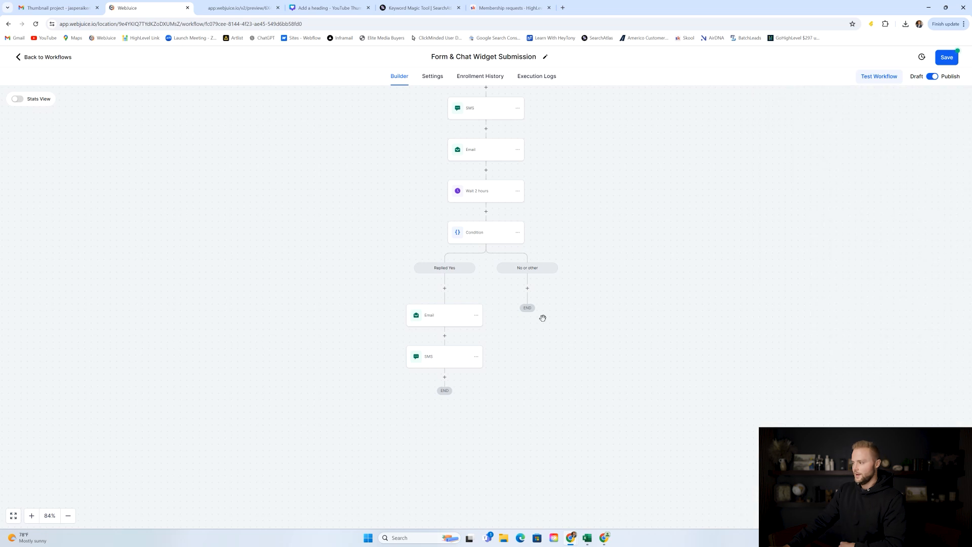
pyautogui.scroll(3, 560, 244)
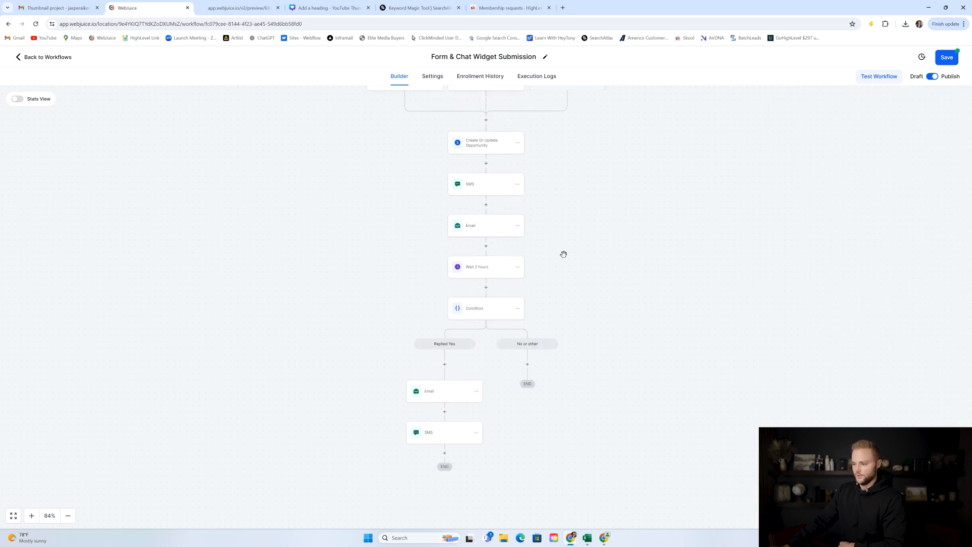
# Save the Form & Chat Widget Submission workflow, dismiss the Saved notice, and return to the Workflow List.
pyautogui.click(950, 57)
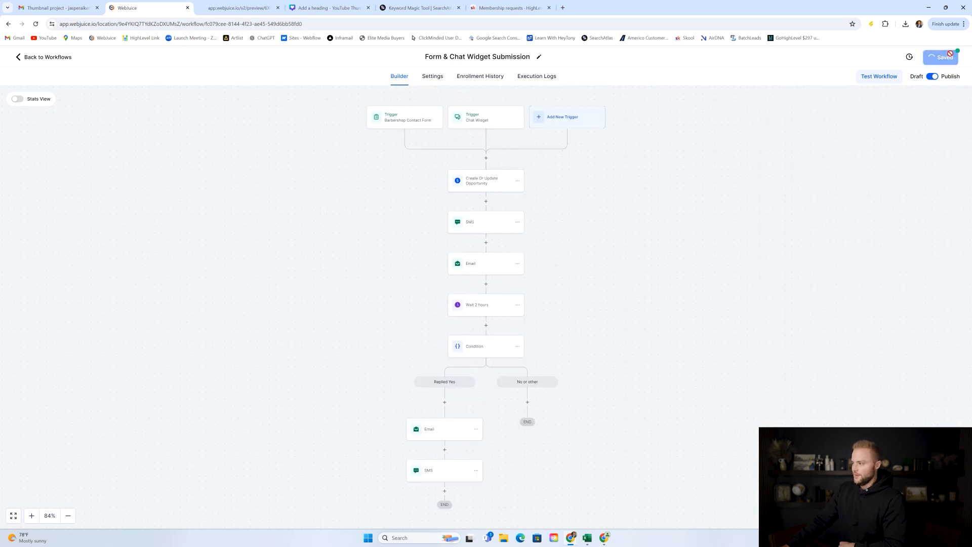
pyautogui.click(958, 60)
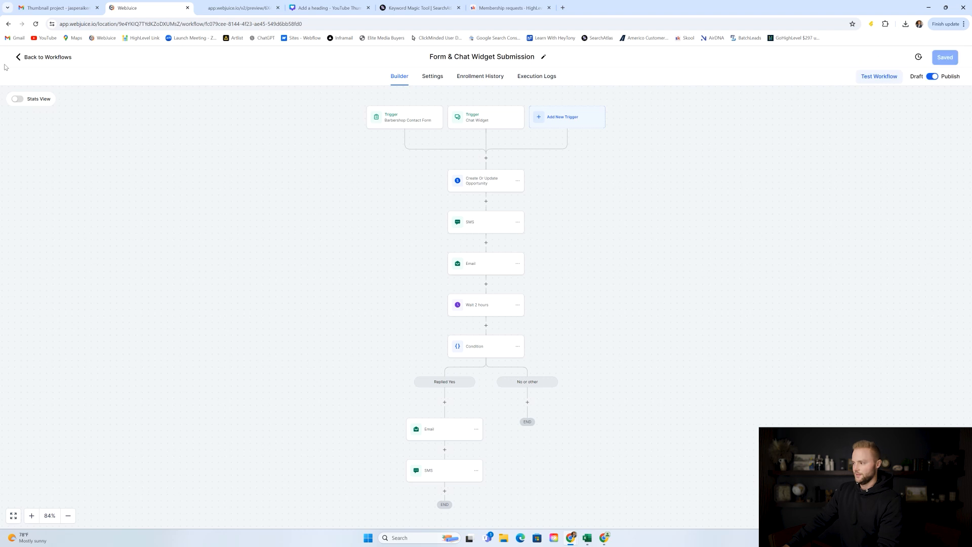
pyautogui.click(45, 57)
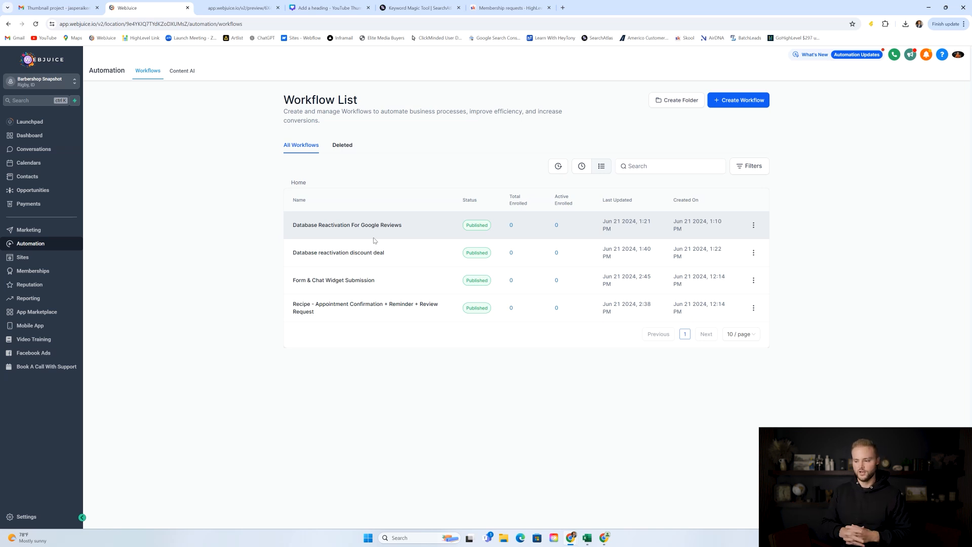
# Open the Database reactivation discount deal workflow and inspect its Contact Tag trigger.
pyautogui.click(356, 261)
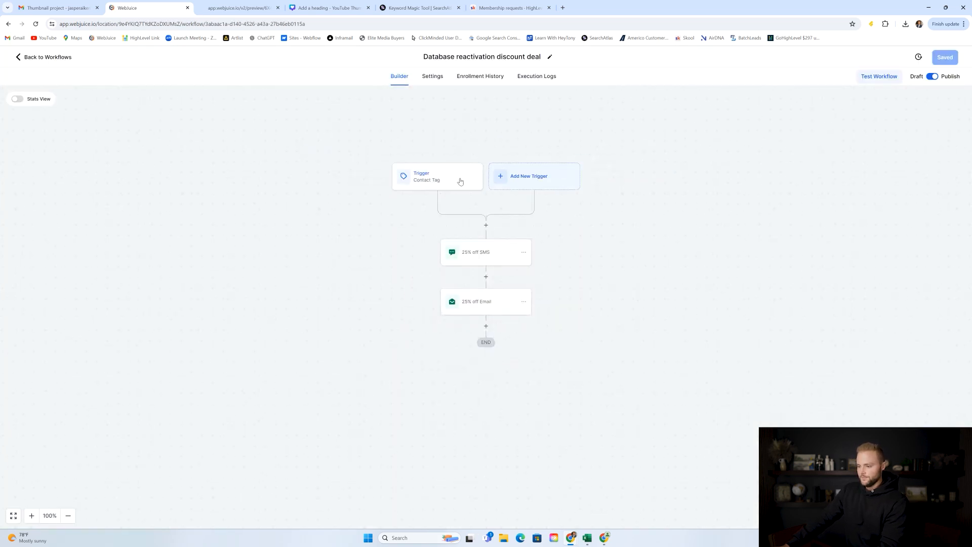
pyautogui.click(426, 183)
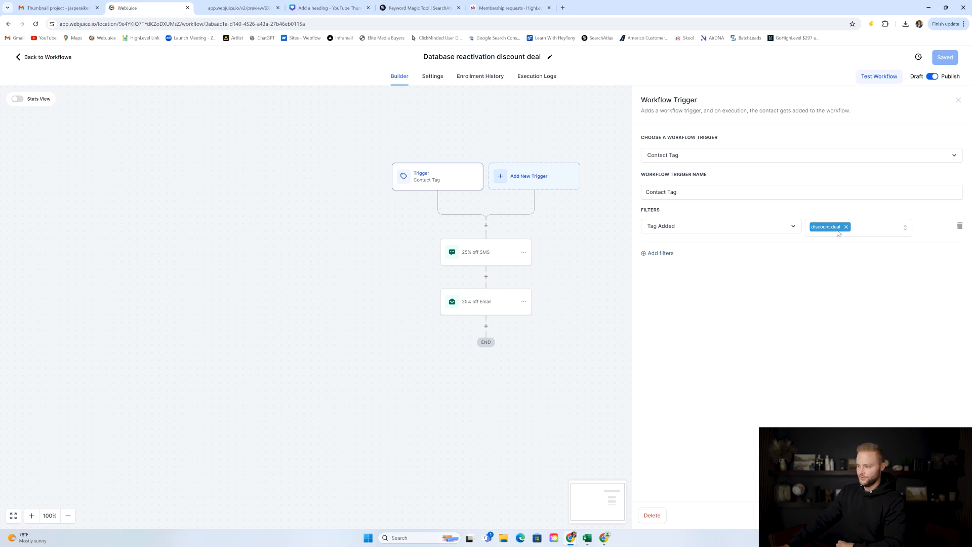
pyautogui.click(894, 516)
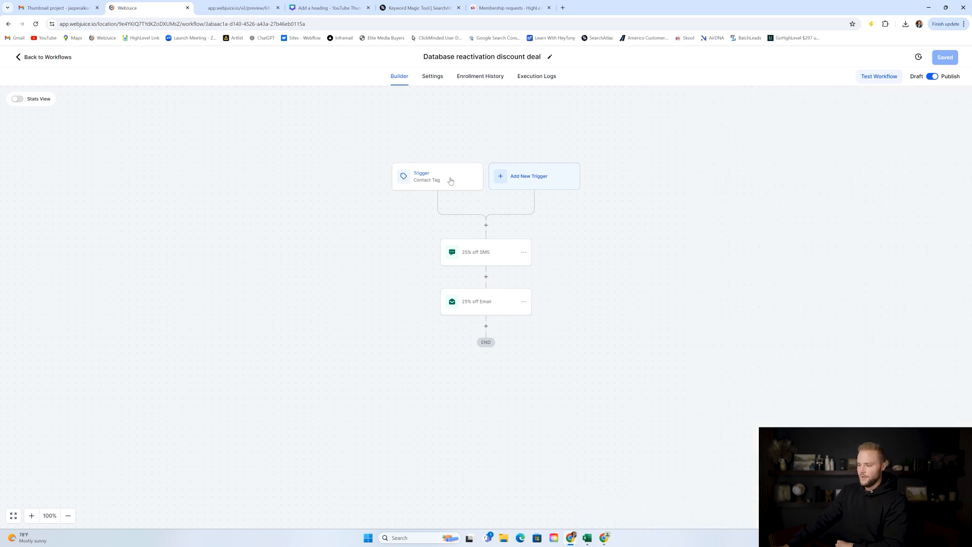
# Review the 25% off SMS and its {{location.website}}/booking line, reverting a test edit, then bring up the 25% off Email.
pyautogui.click(475, 255)
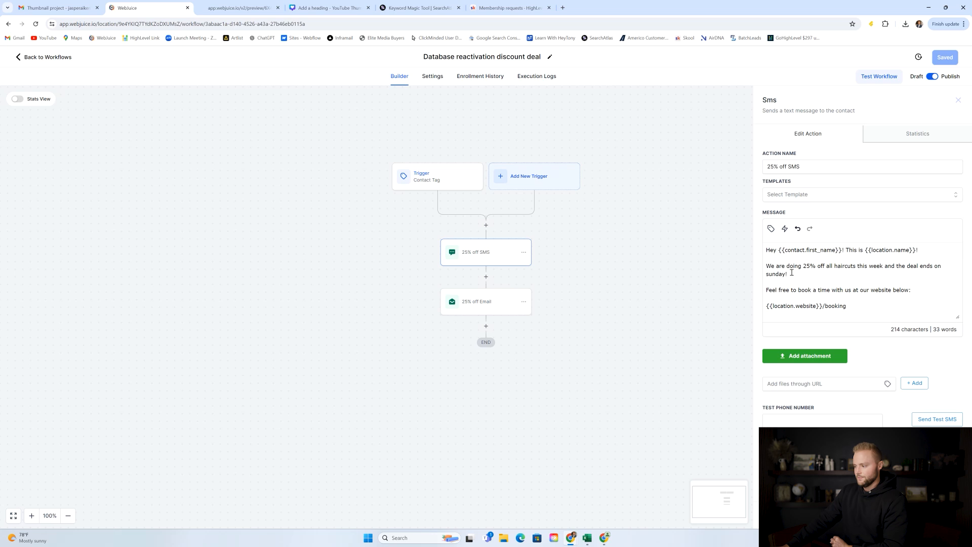
pyautogui.click(806, 266)
pyautogui.write('a')
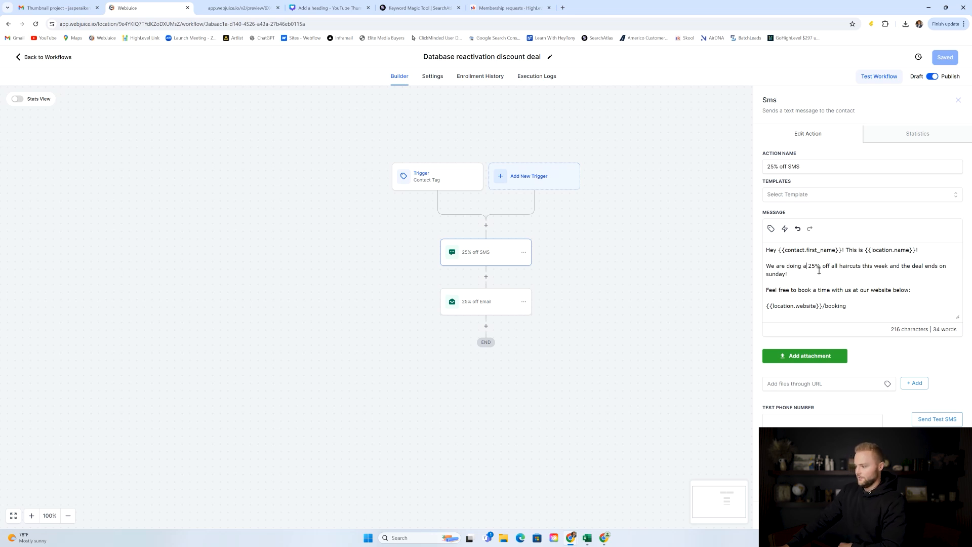
pyautogui.press('BackSpace')
pyautogui.press('BackSpace')
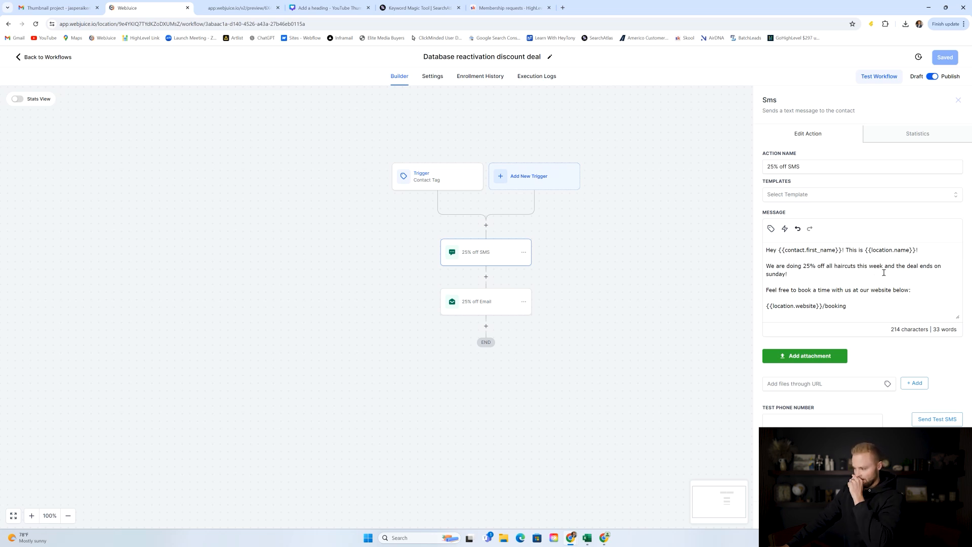
pyautogui.moveTo(857, 306); pyautogui.dragTo(766, 306)
pyautogui.click(866, 301)
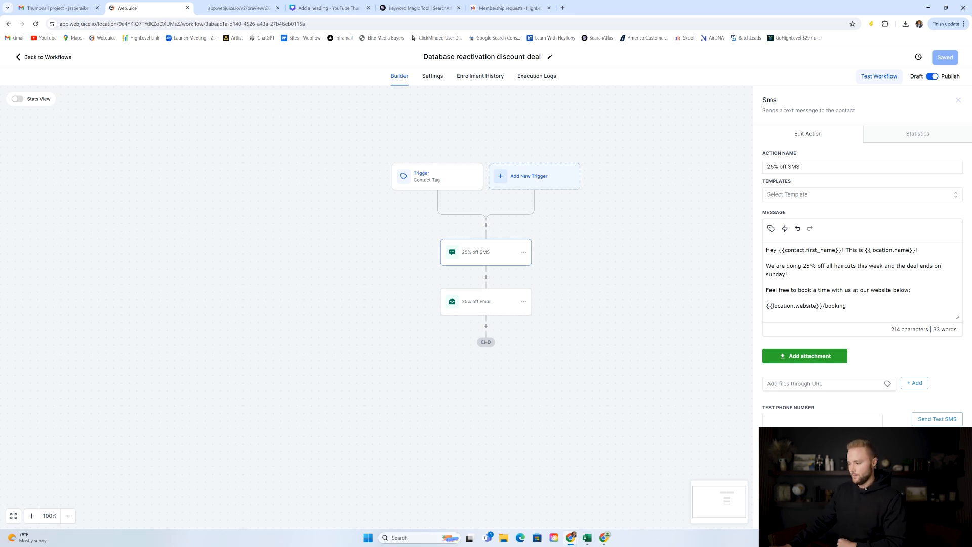
pyautogui.click(678, 297)
pyautogui.click(489, 304)
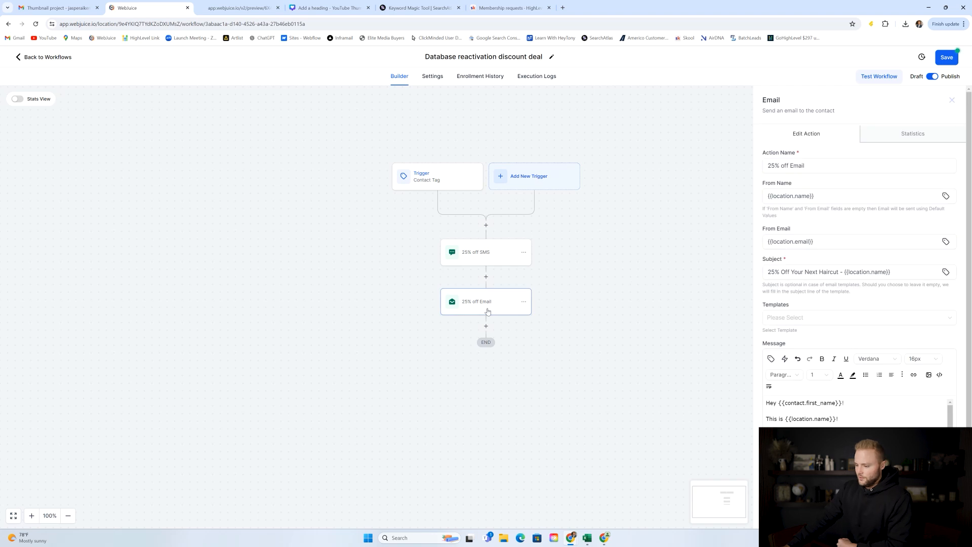
# Check the 25% off Email's {{location.name}} subject and message, then save the discount deal workflow.
pyautogui.scroll(-1, 822, 304)
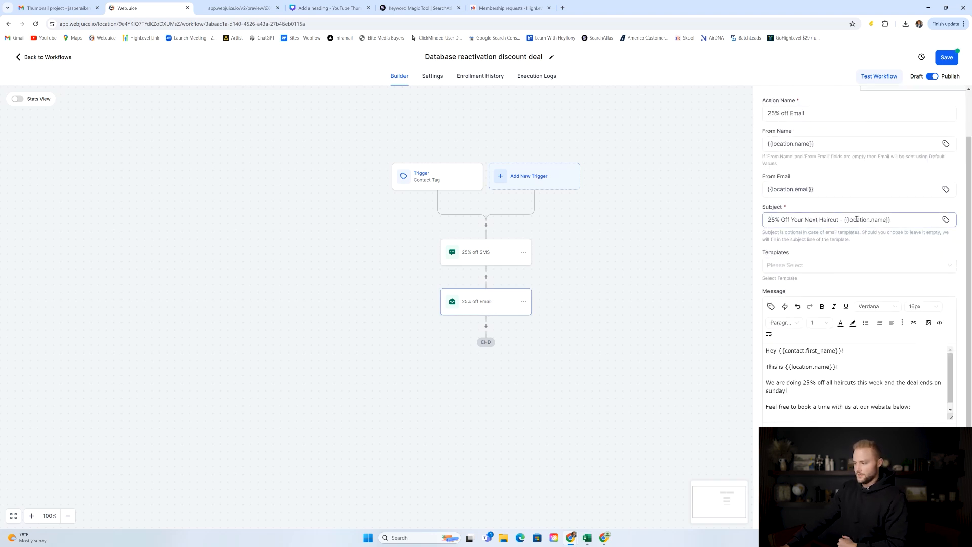
pyautogui.moveTo(845, 221); pyautogui.dragTo(902, 221)
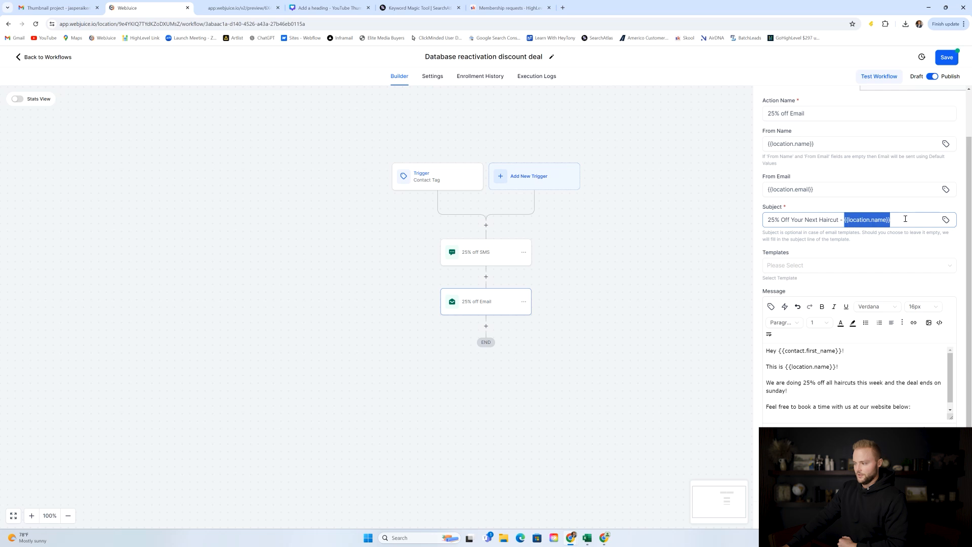
pyautogui.click(905, 219)
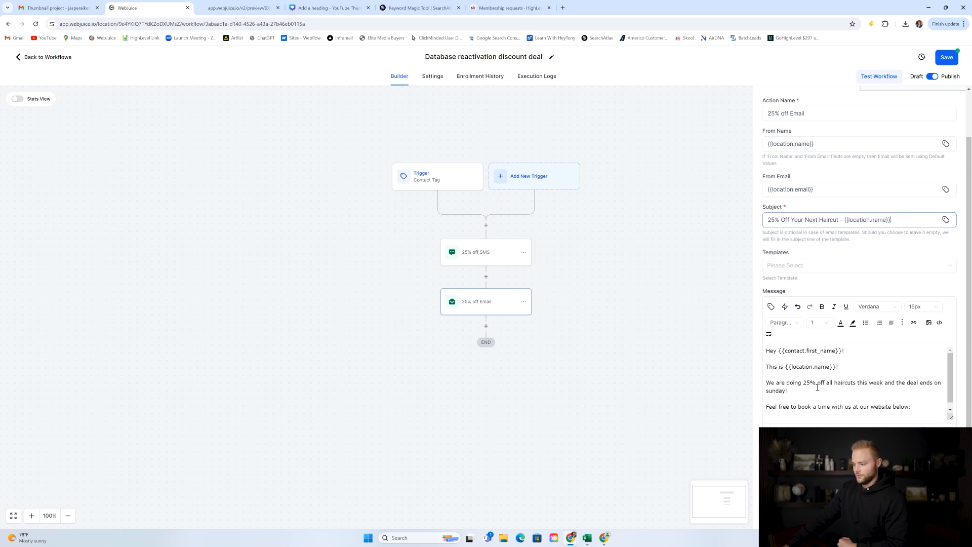
pyautogui.scroll(-1, 846, 378)
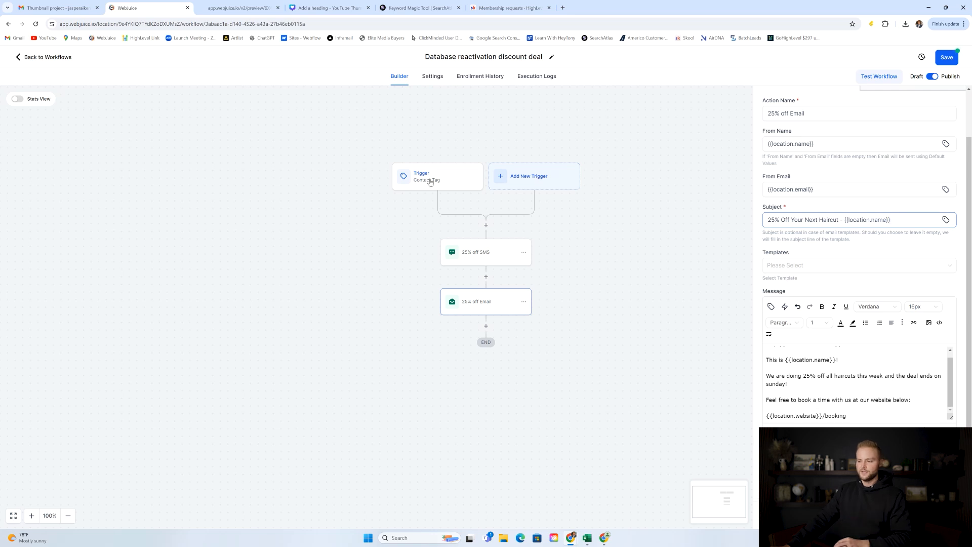
pyautogui.click(932, 516)
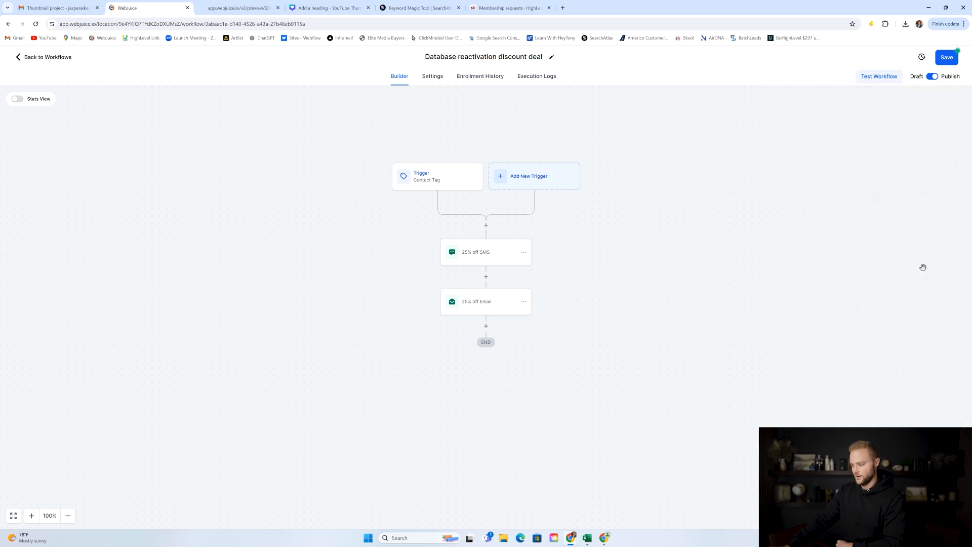
pyautogui.click(943, 57)
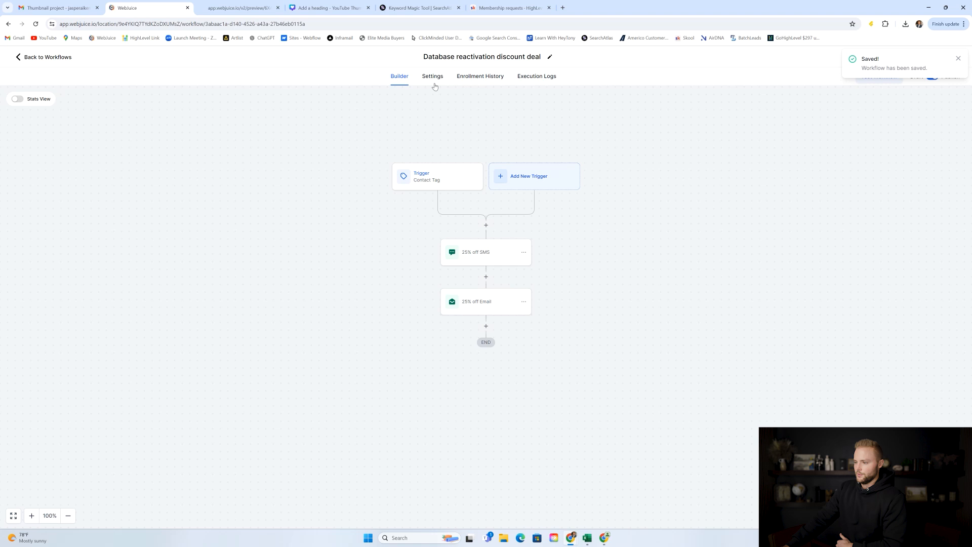
# Go back to the Workflow List and open Database Reactivation For Google Reviews.
pyautogui.click(437, 78)
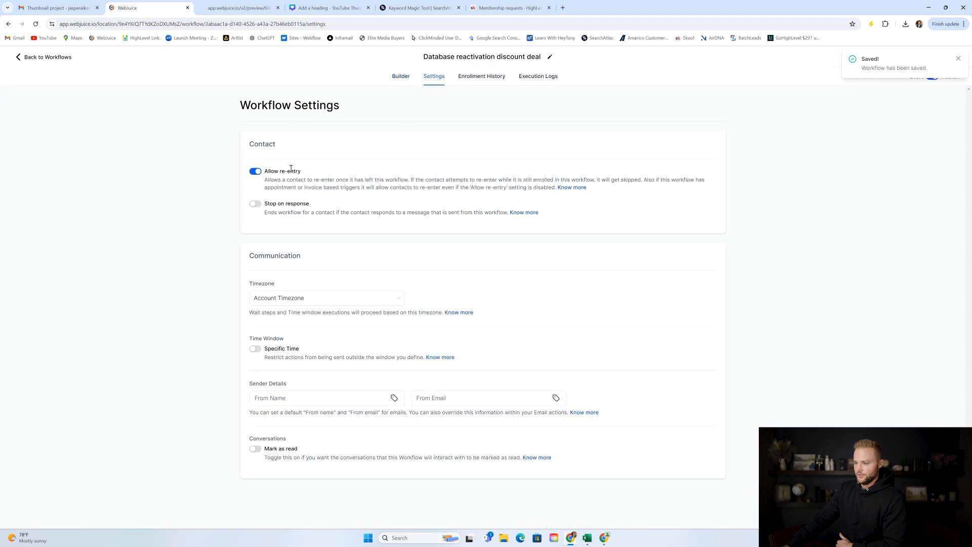
pyautogui.click(54, 58)
pyautogui.click(331, 225)
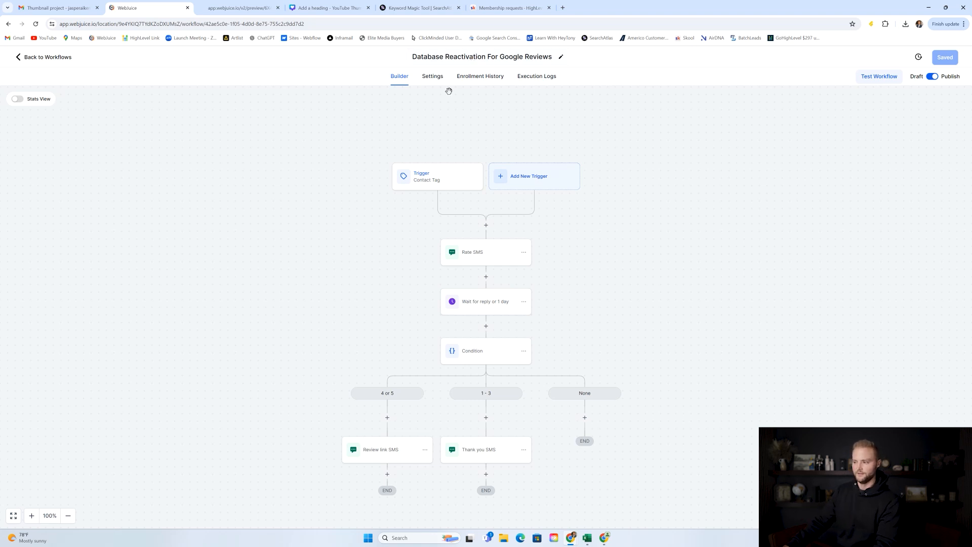
# Check the send google review Tag Added trigger, then bring up the 201-character Rate SMS message.
pyautogui.scroll(-1, 462, 117)
pyautogui.click(435, 158)
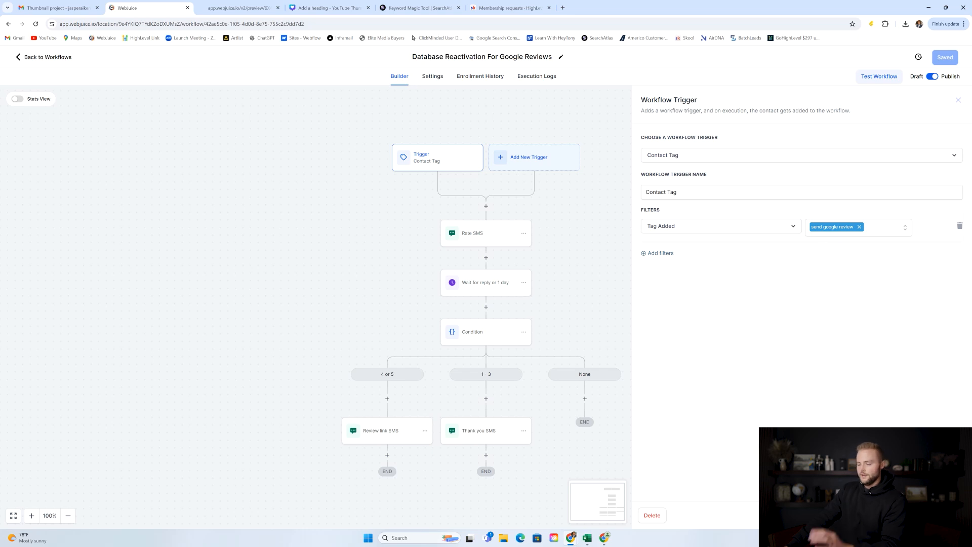
pyautogui.click(958, 100)
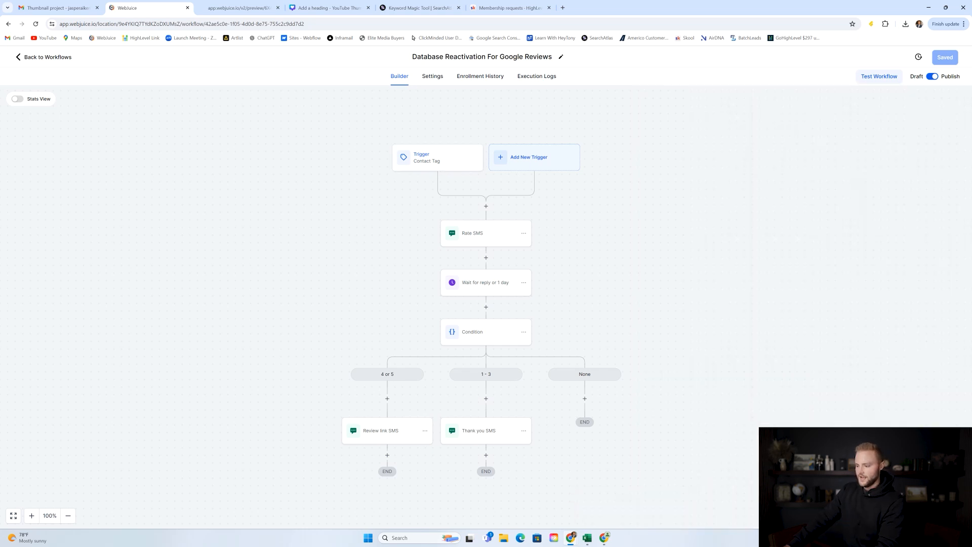
pyautogui.click(484, 238)
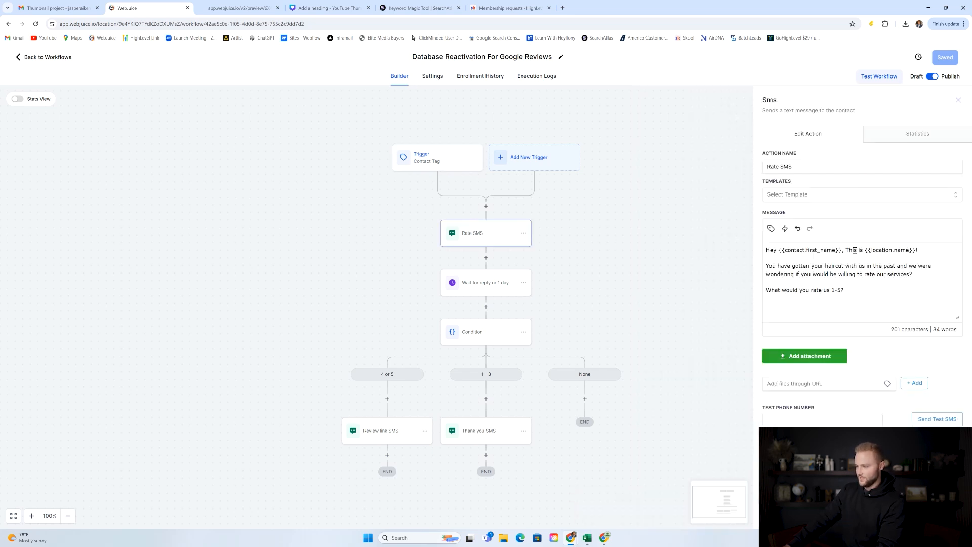
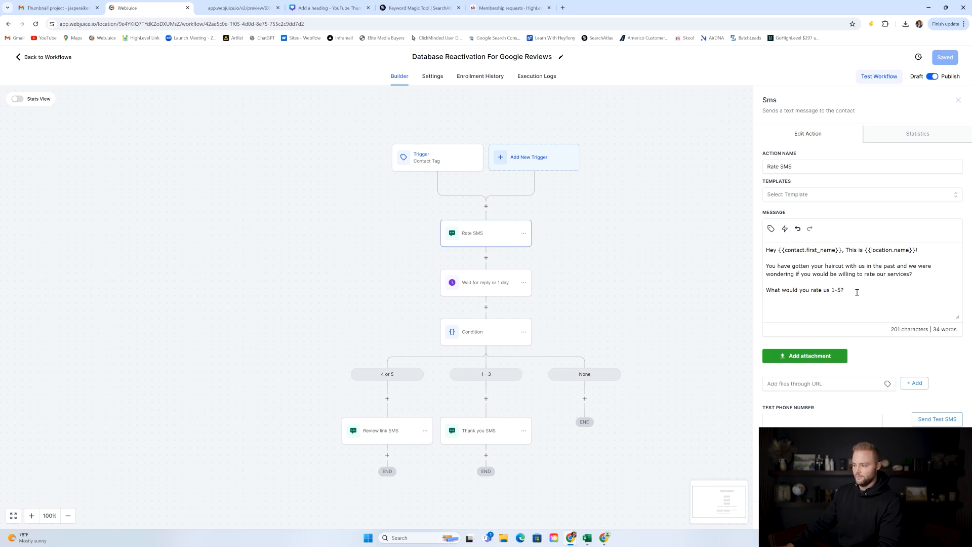
# Append 'Just text us back the number.' after '1-5?' in the Rate SMS message.
pyautogui.write('Just')
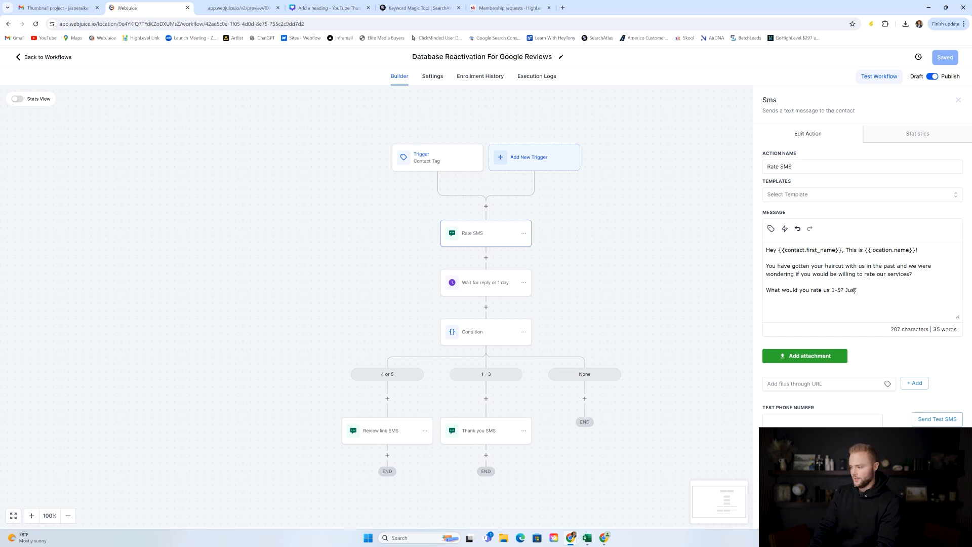
pyautogui.write(' text us back the n')
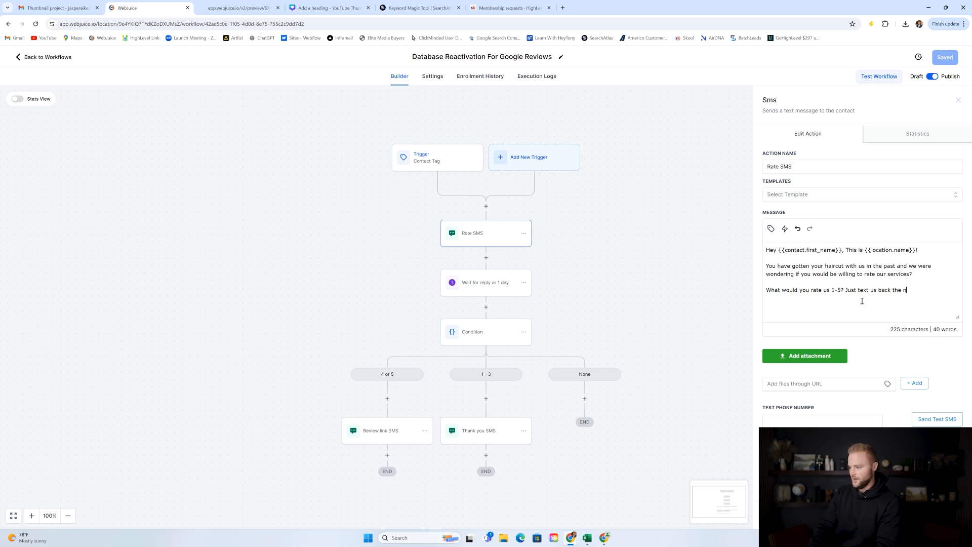
pyautogui.write('umber.')
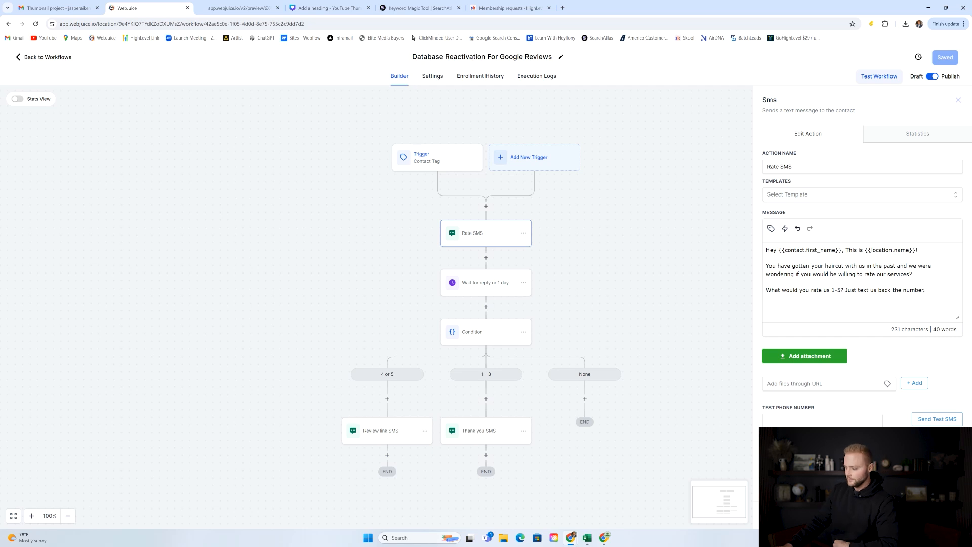
pyautogui.click(695, 335)
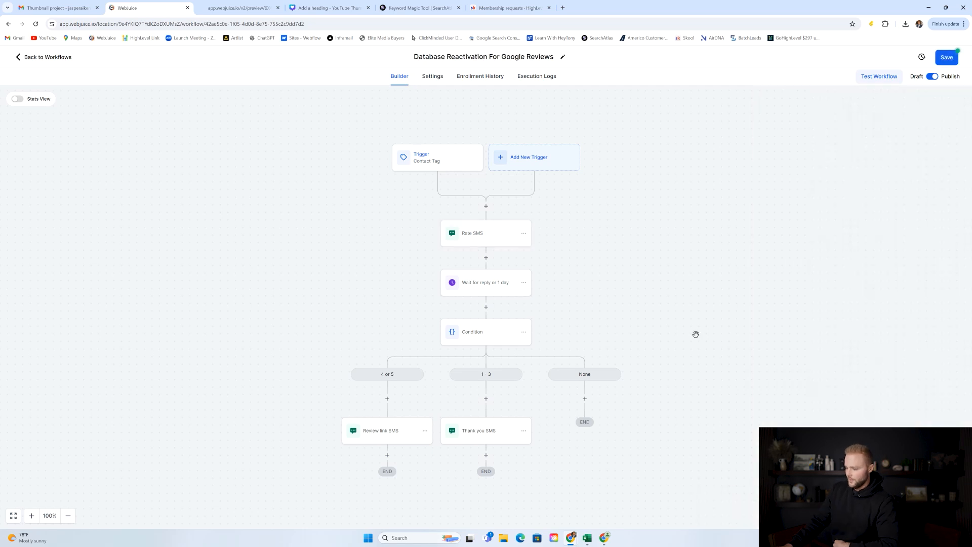
pyautogui.click(482, 282)
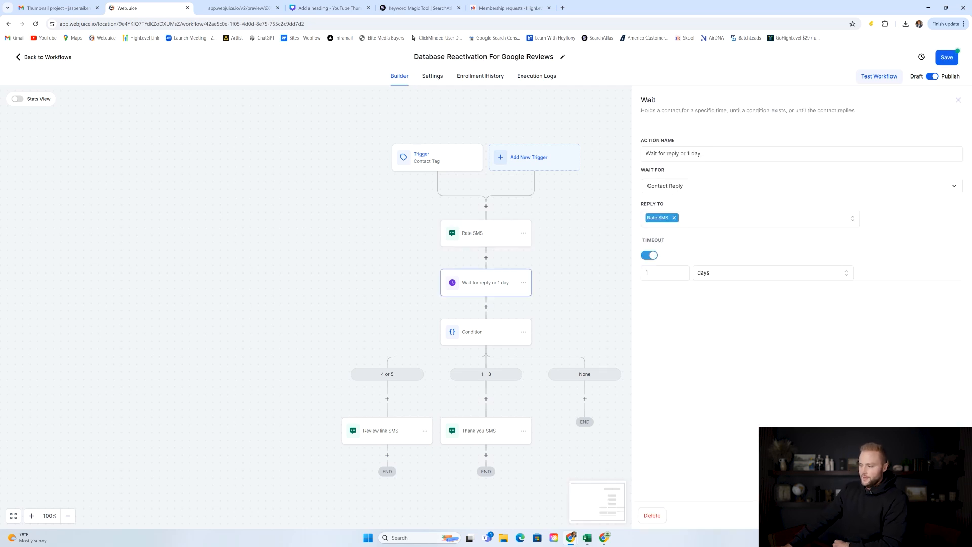
pyautogui.click(618, 247)
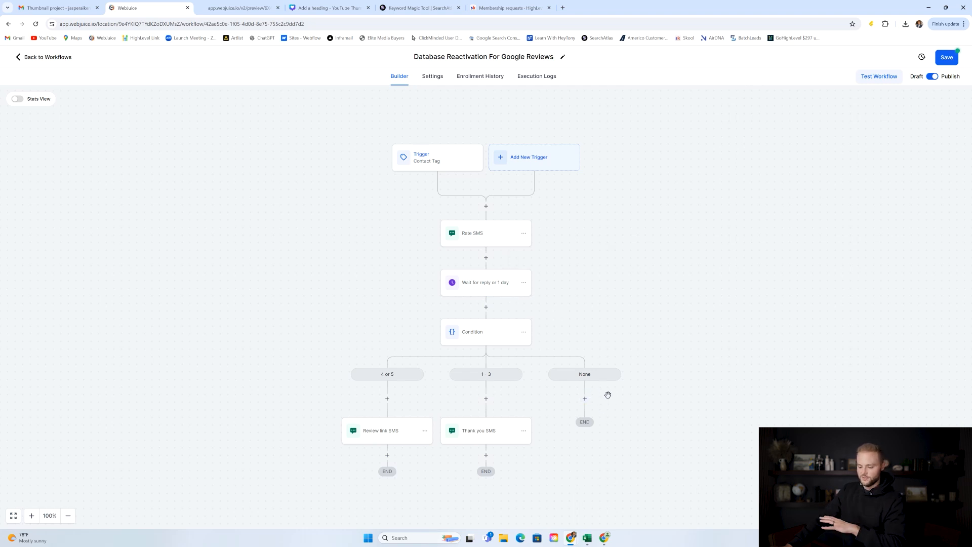
pyautogui.scroll(-1, 513, 258)
pyautogui.click(475, 297)
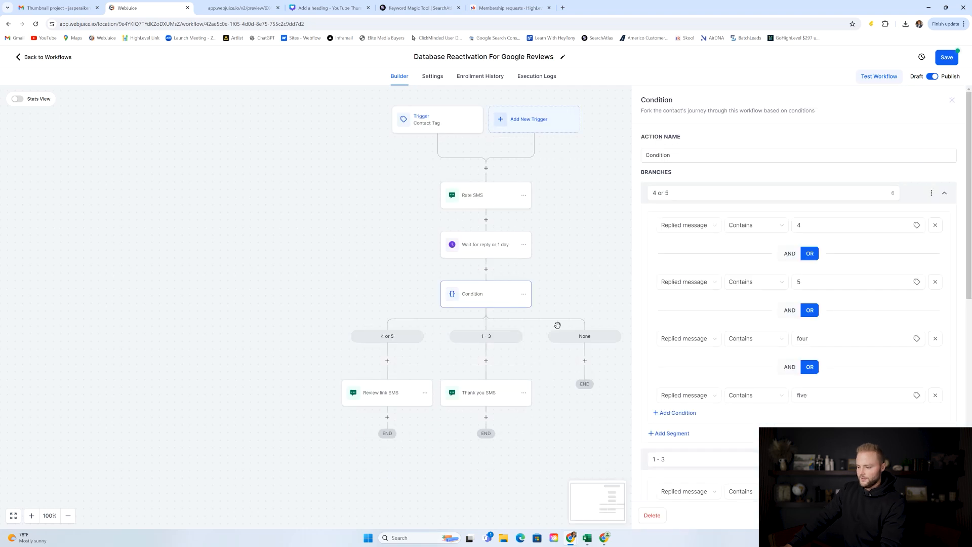
pyautogui.click(650, 197)
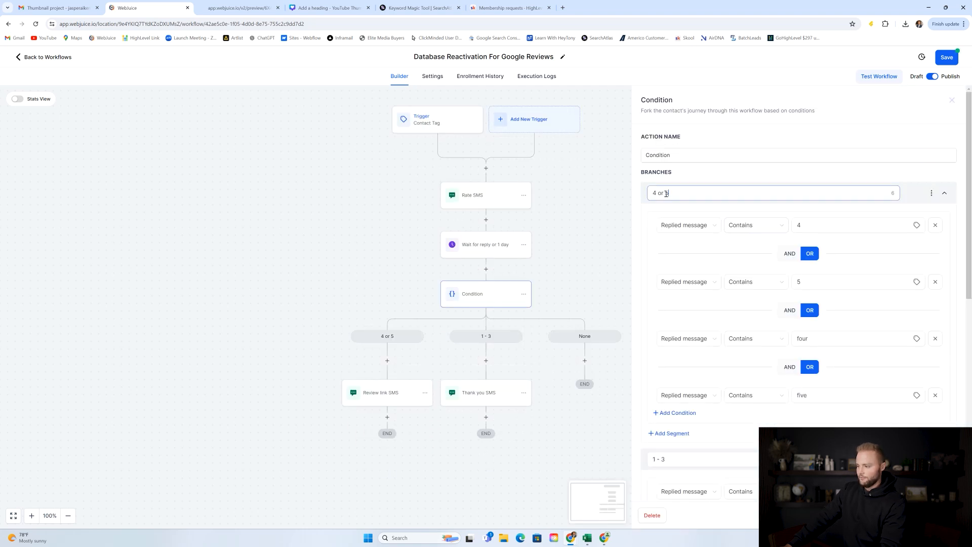
pyautogui.scroll(-1, 728, 207)
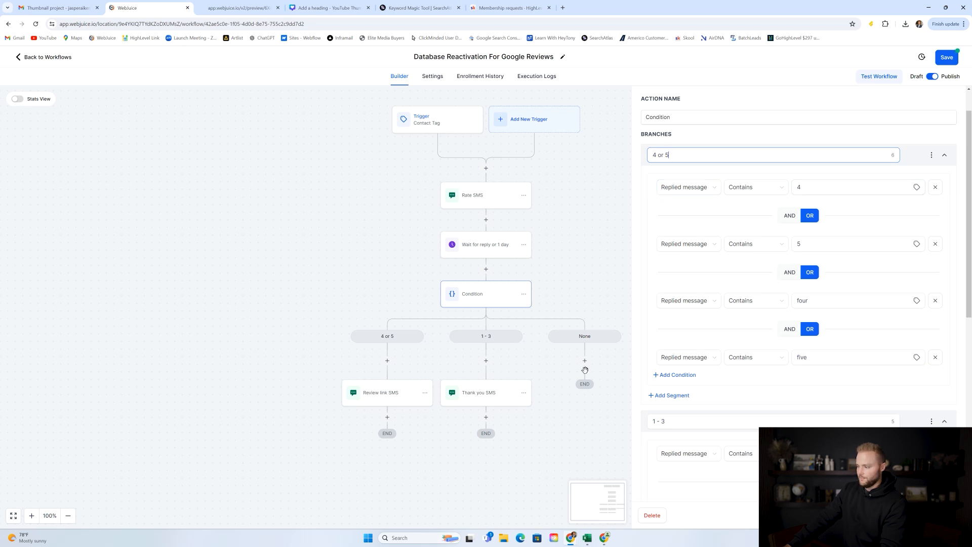
pyautogui.scroll(-5, 776, 279)
pyautogui.click(659, 197)
pyautogui.scroll(-2, 699, 177)
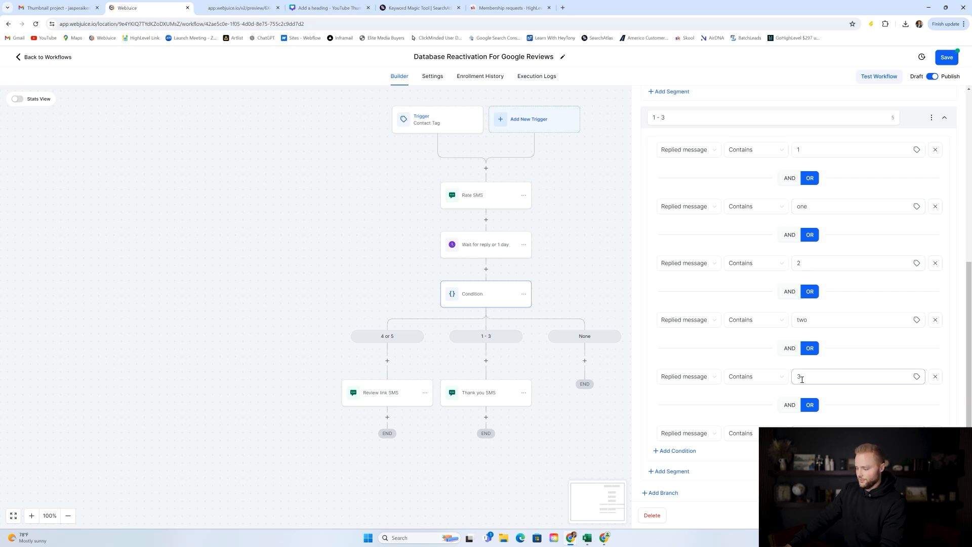
pyautogui.scroll(-1, 840, 379)
pyautogui.scroll(7, 831, 213)
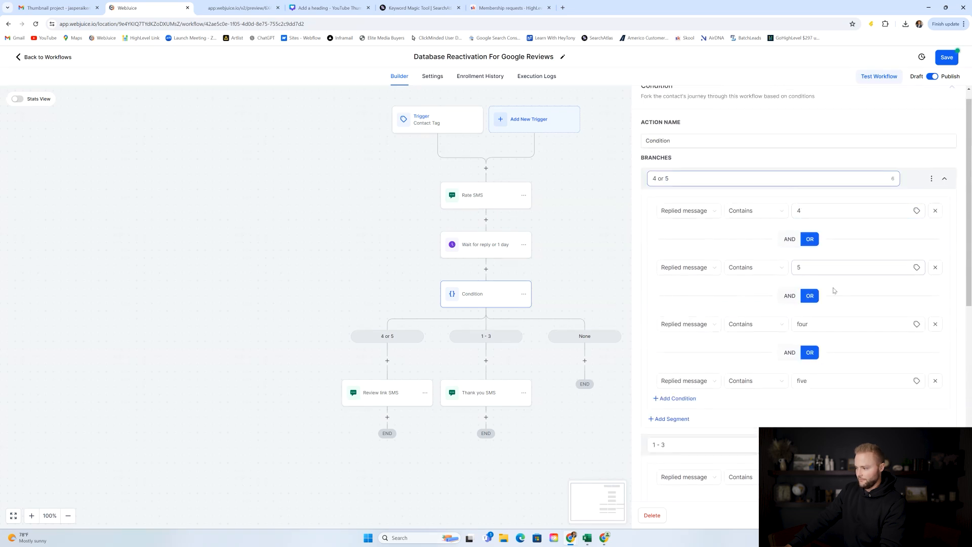
pyautogui.scroll(-2, 837, 287)
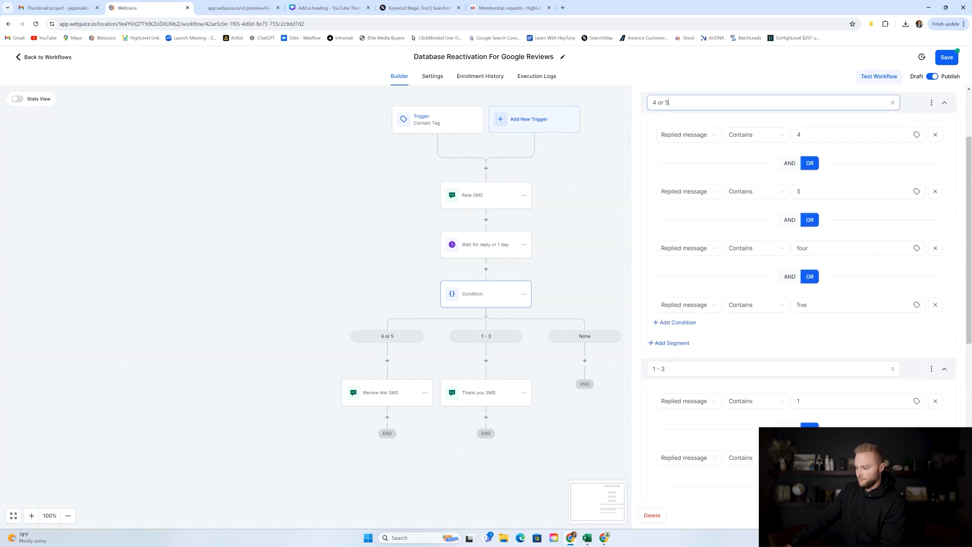
pyautogui.click(594, 267)
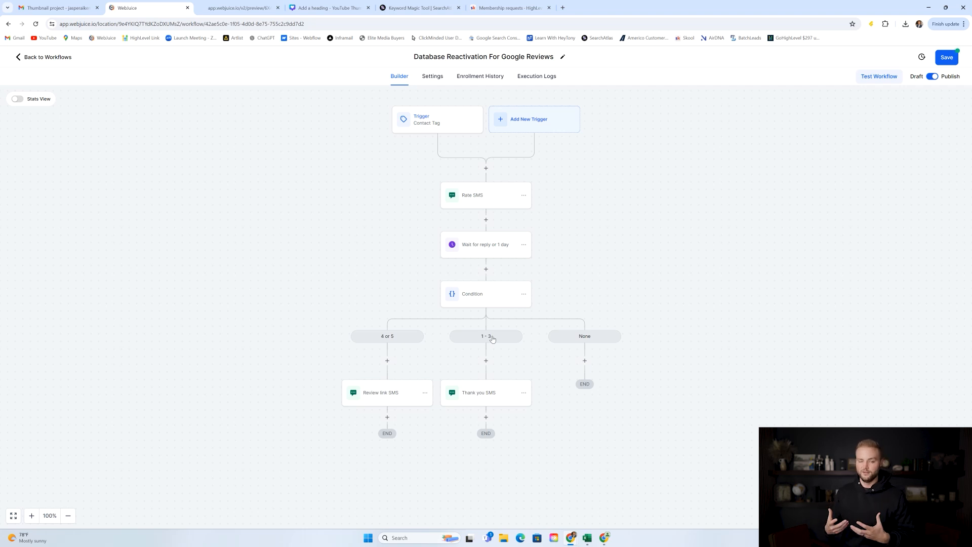
pyautogui.click(474, 397)
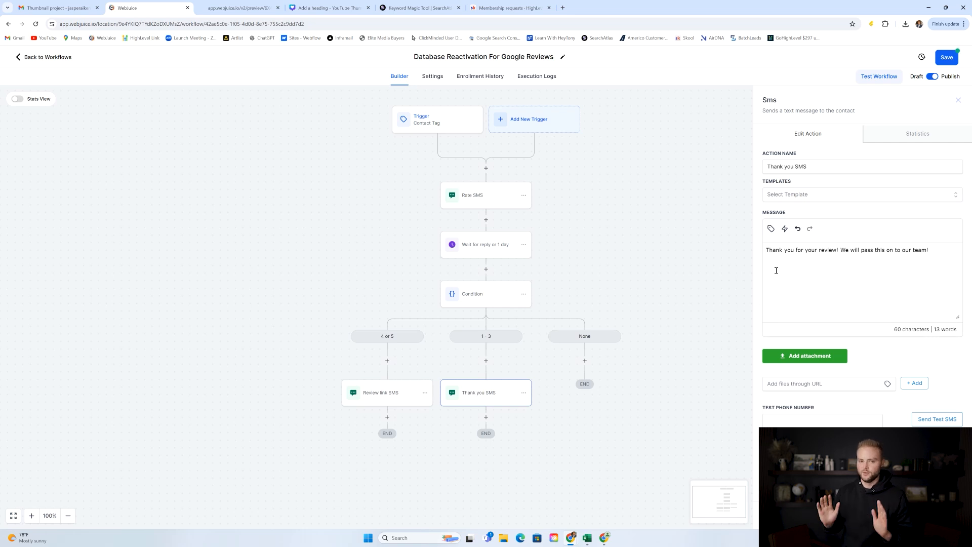
pyautogui.click(531, 367)
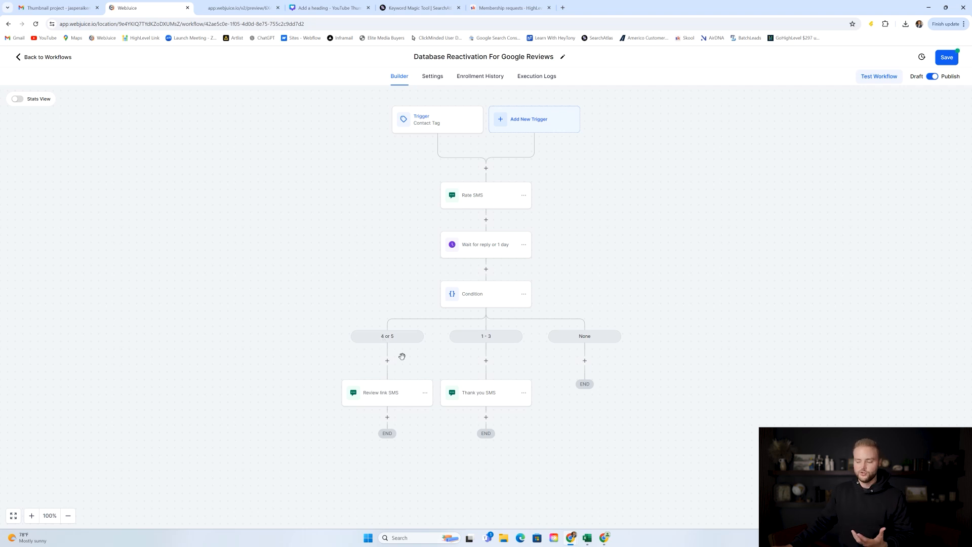
# Inspect the google_review_link custom value in the Review link SMS message.
pyautogui.click(402, 392)
pyautogui.moveTo(868, 300); pyautogui.dragTo(767, 304)
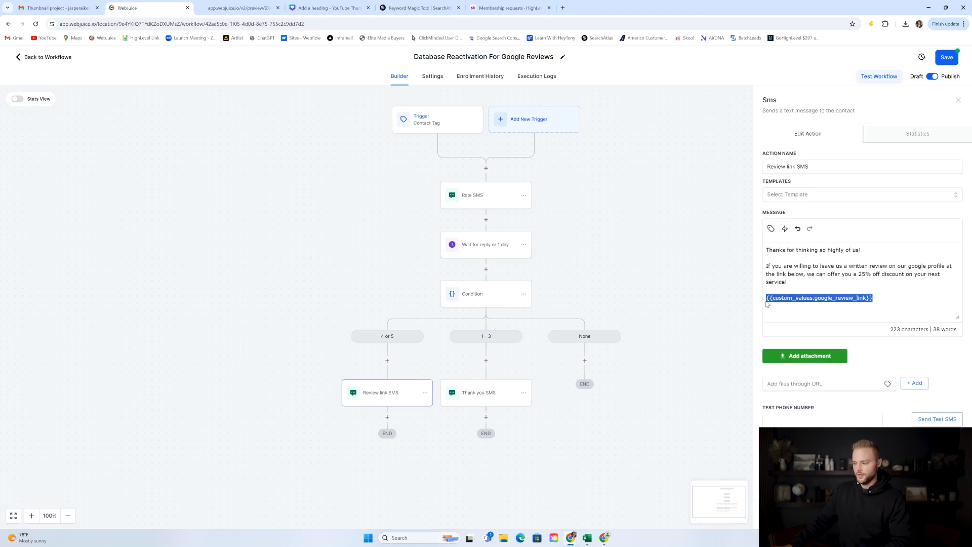
pyautogui.click(885, 300)
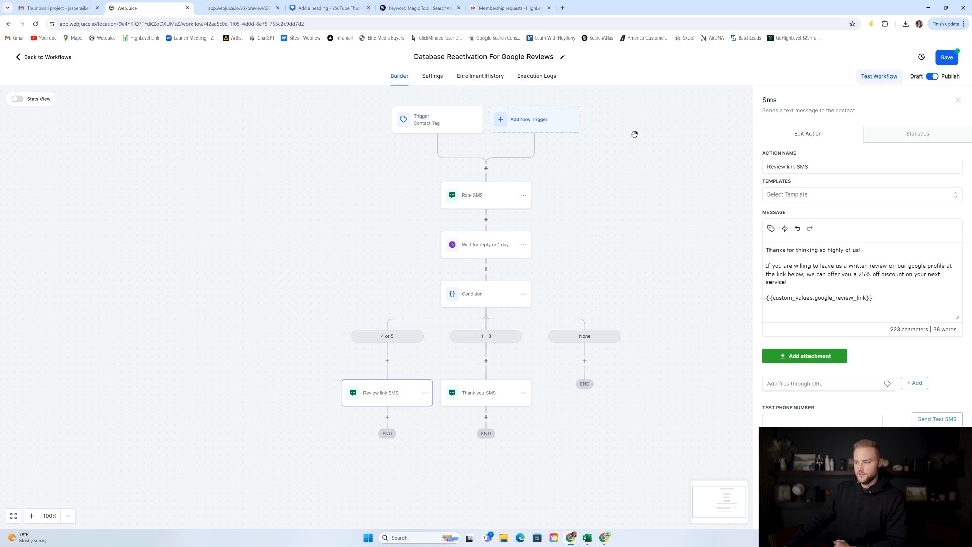
pyautogui.moveTo(871, 298); pyautogui.dragTo(771, 294)
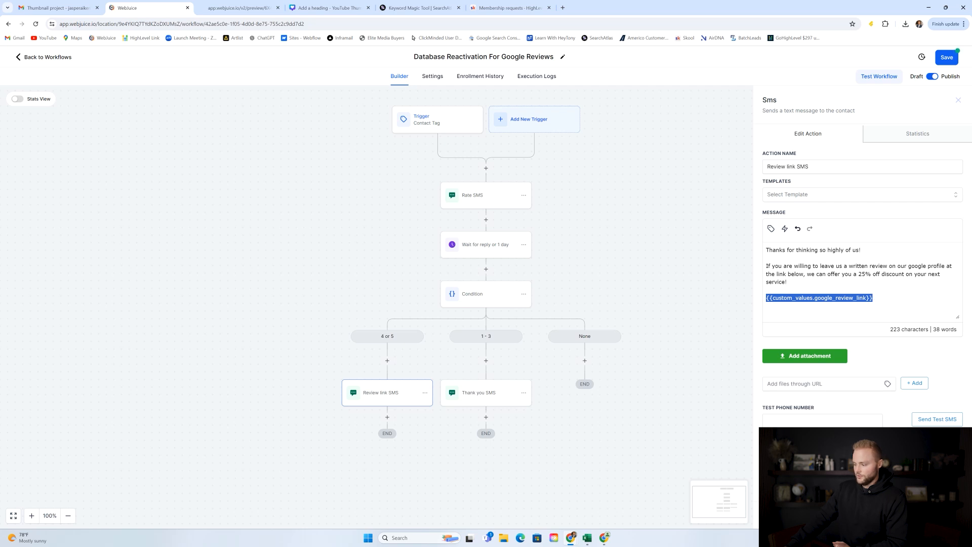
# Save the Database Reactivation For Google Reviews workflow and return to the Workflow List.
pyautogui.click(936, 516)
pyautogui.click(945, 58)
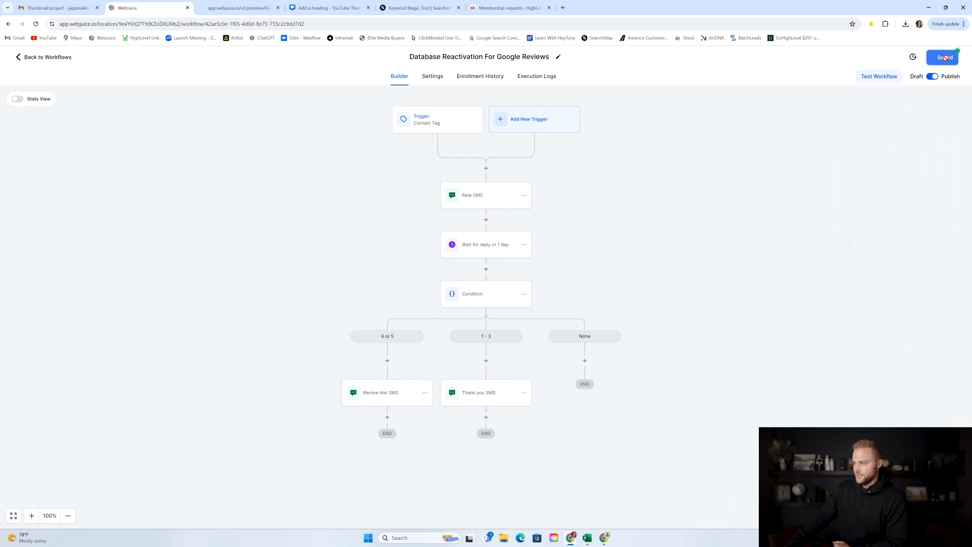
pyautogui.click(60, 59)
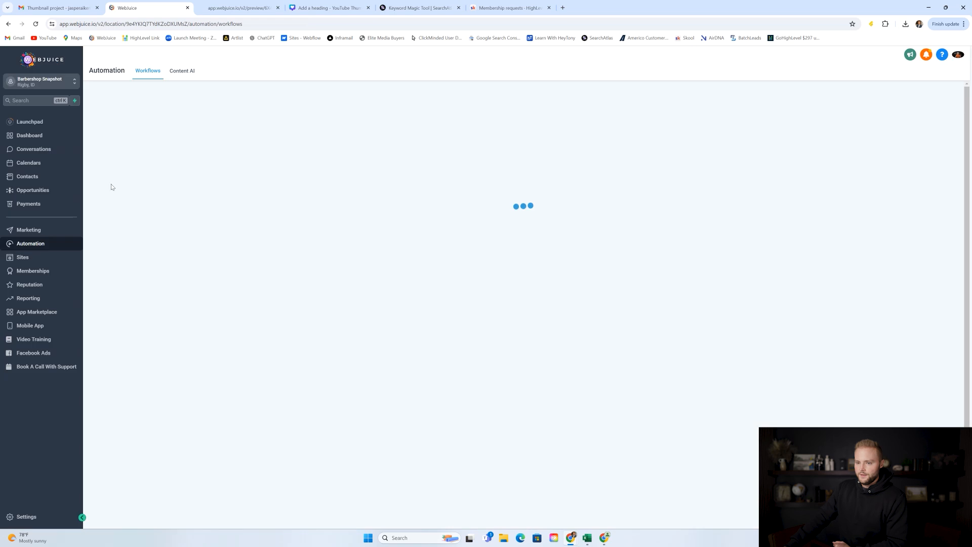
pyautogui.click(46, 517)
pyautogui.click(57, 348)
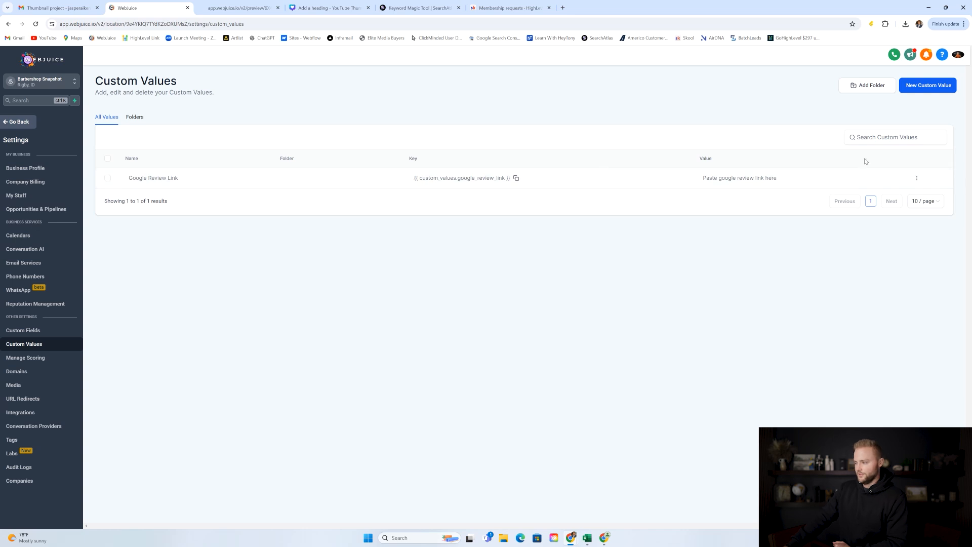
pyautogui.click(917, 178)
pyautogui.click(917, 204)
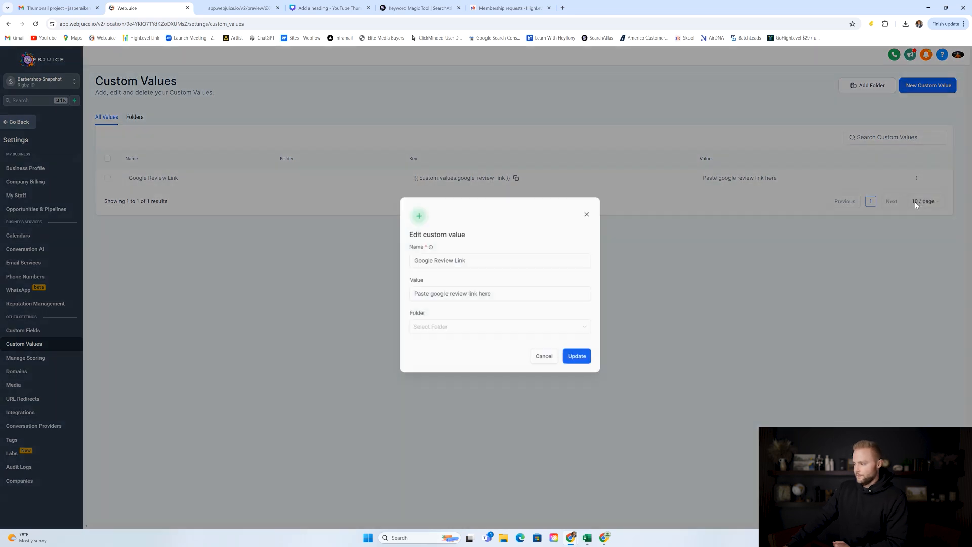
pyautogui.moveTo(496, 297); pyautogui.dragTo(376, 296)
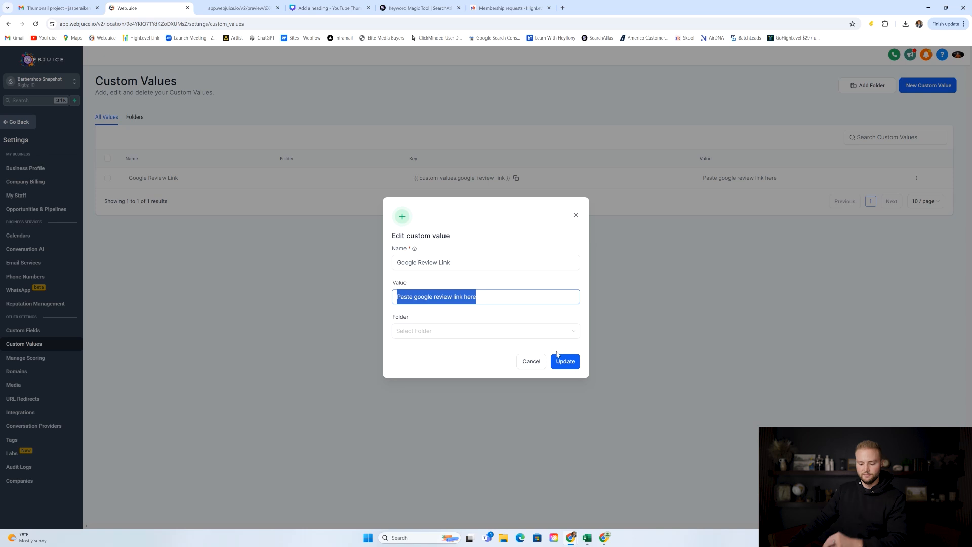
pyautogui.click(576, 216)
pyautogui.click(20, 122)
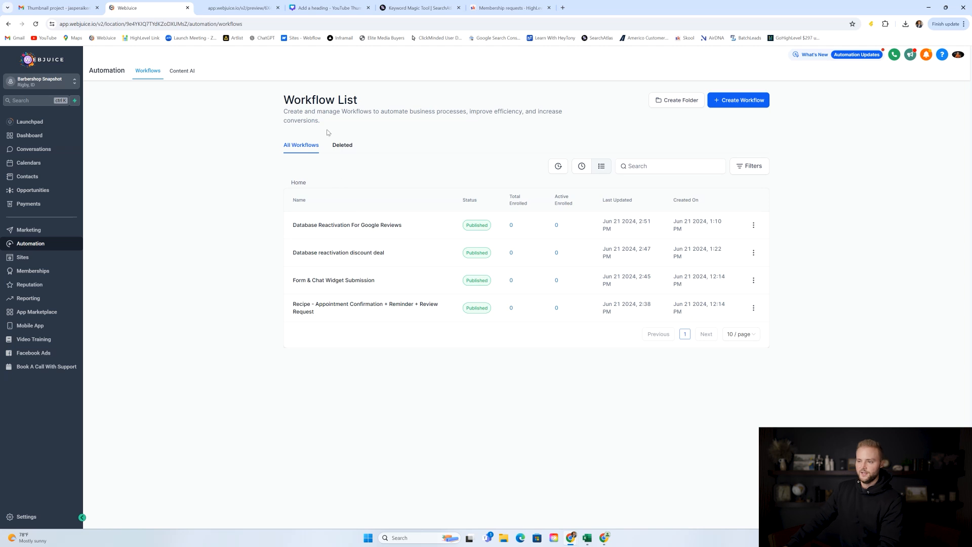
# Scroll the Canva outline to Page 2's SEO And Google Ads keyword list.
pyautogui.click(339, 10)
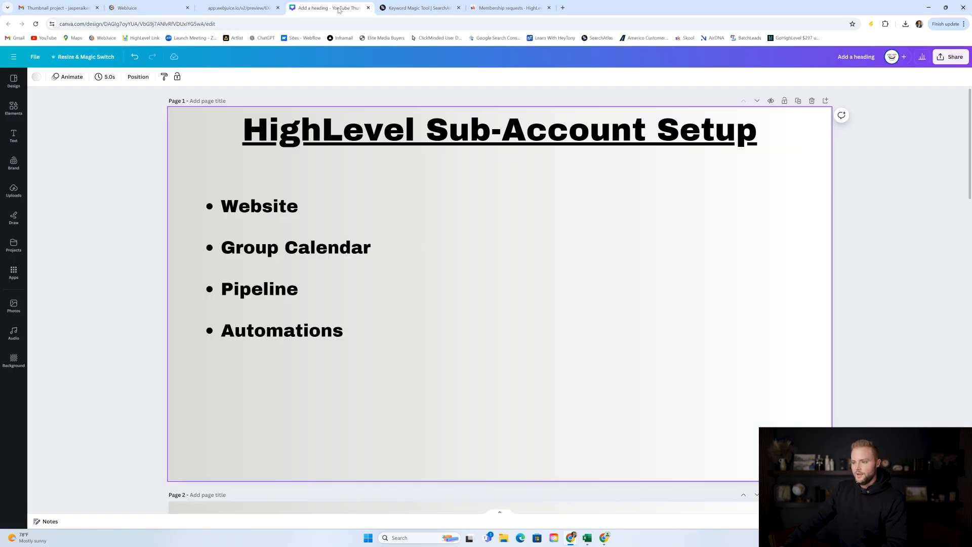
pyautogui.scroll(-8, 434, 158)
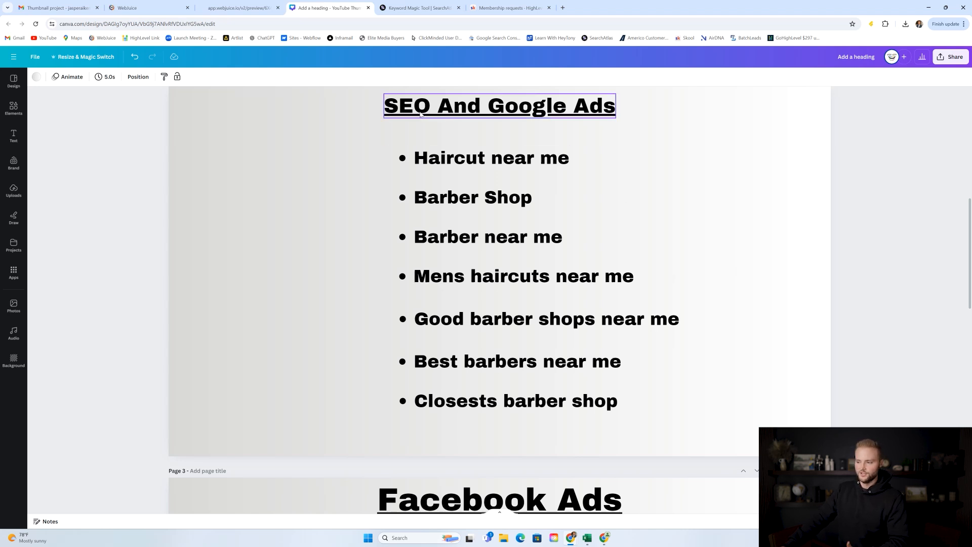
pyautogui.click(238, 7)
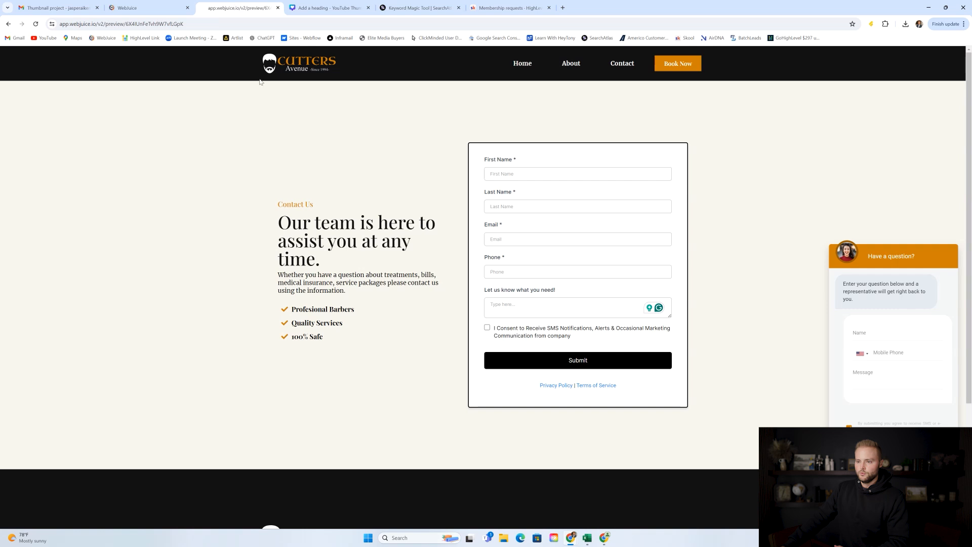
pyautogui.click(517, 65)
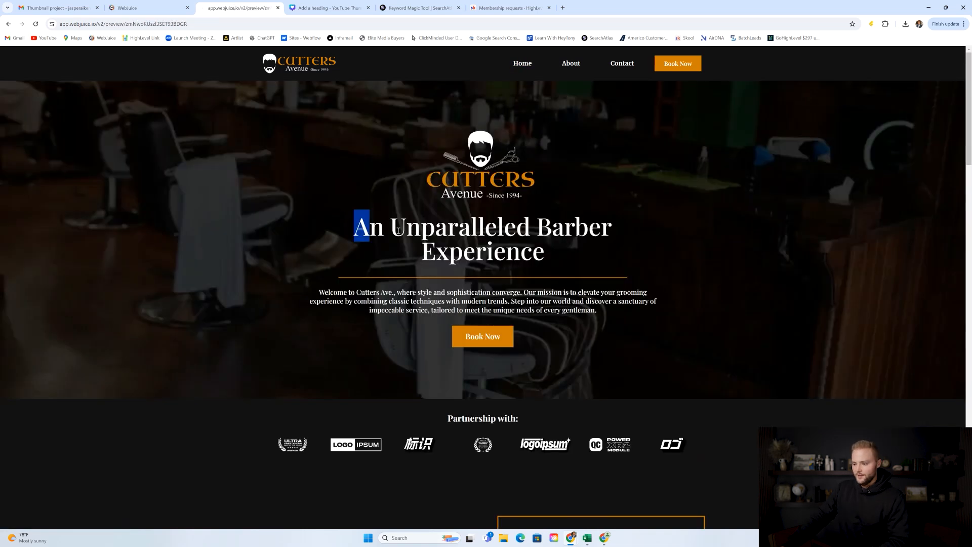
pyautogui.moveTo(399, 230); pyautogui.dragTo(564, 249)
pyautogui.moveTo(318, 292); pyautogui.dragTo(600, 311)
pyautogui.scroll(-6, 536, 267)
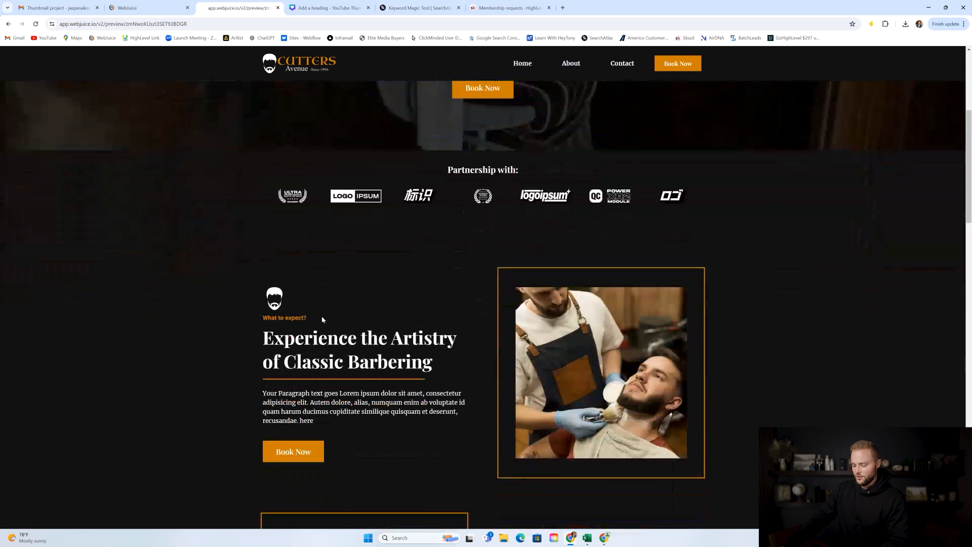
pyautogui.moveTo(263, 283); pyautogui.dragTo(454, 306)
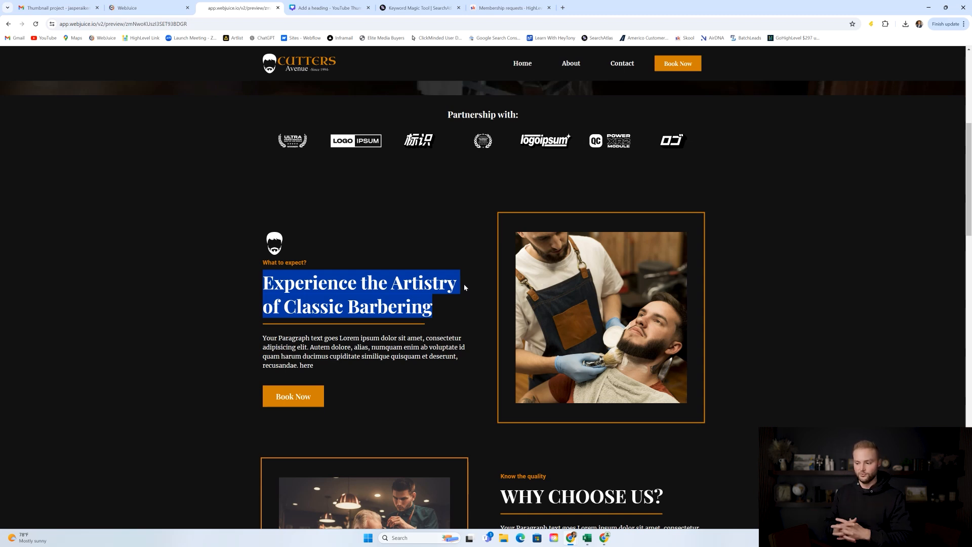
pyautogui.click(329, 8)
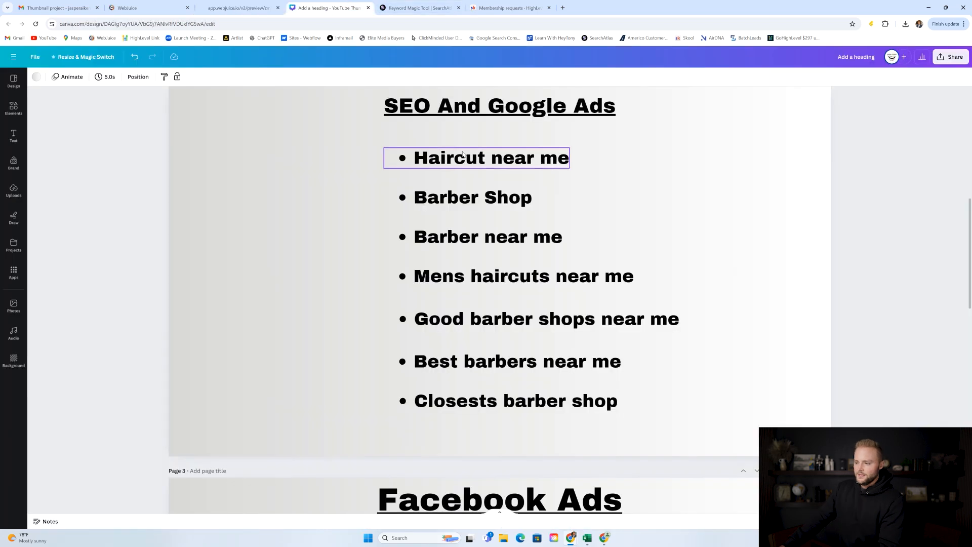
pyautogui.click(423, 8)
pyautogui.scroll(3, 391, 203)
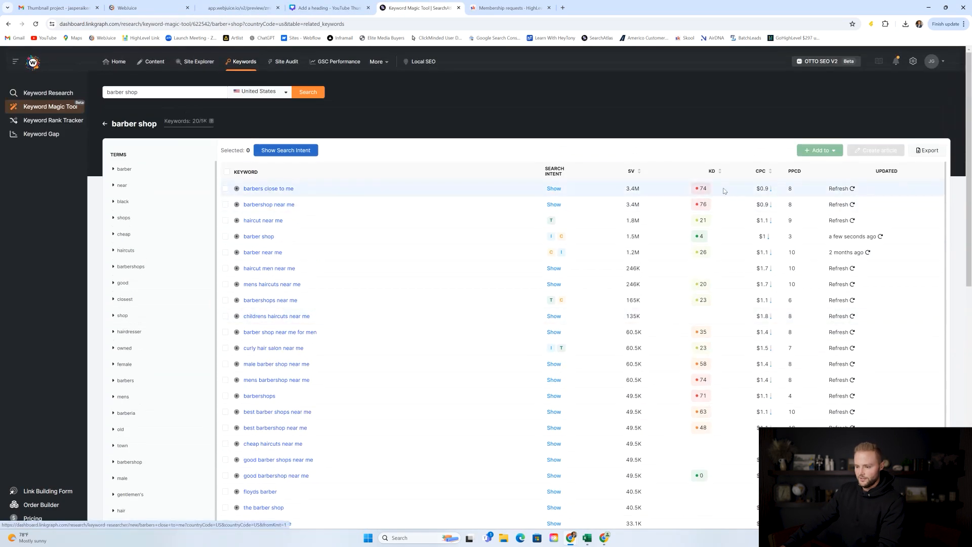
pyautogui.scroll(-1, 683, 197)
pyautogui.scroll(-1, 699, 194)
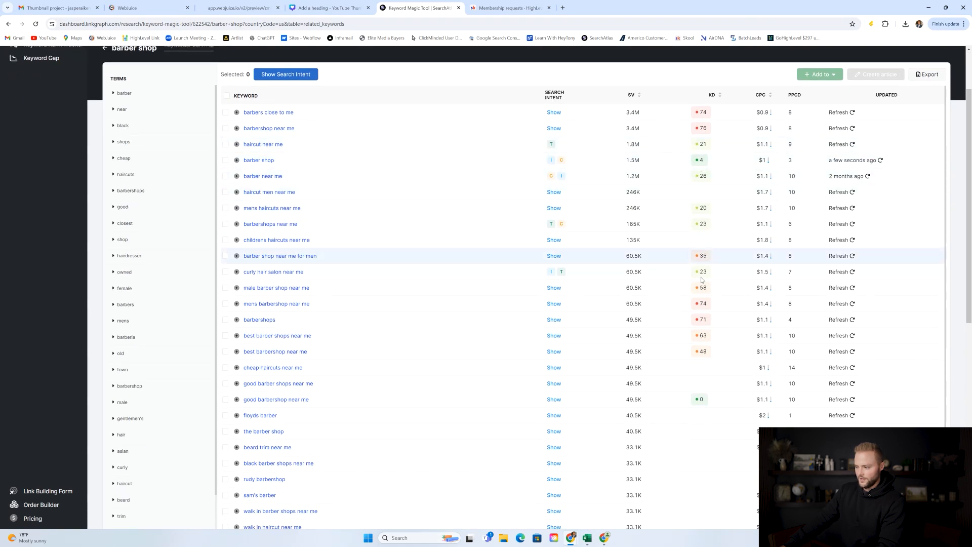
pyautogui.scroll(-1, 704, 294)
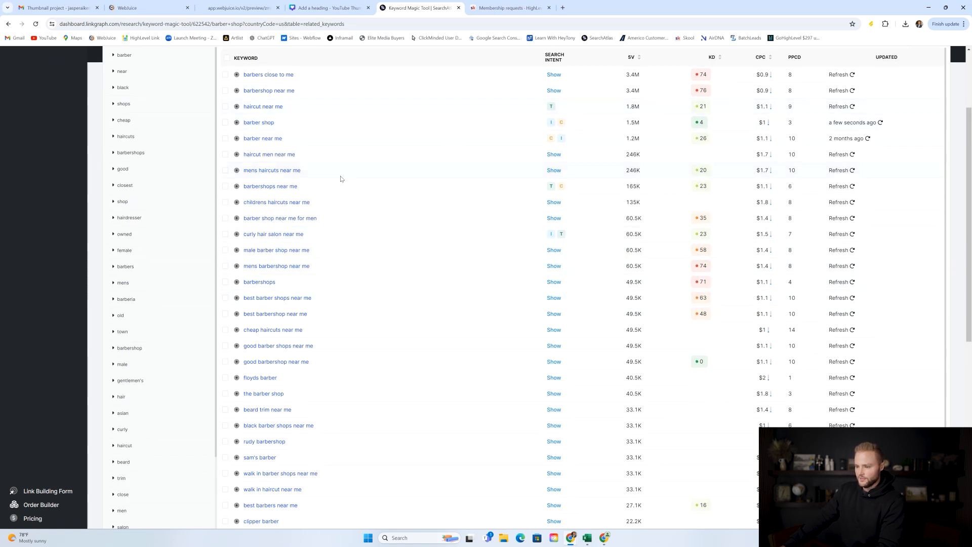
pyautogui.scroll(-5, 347, 170)
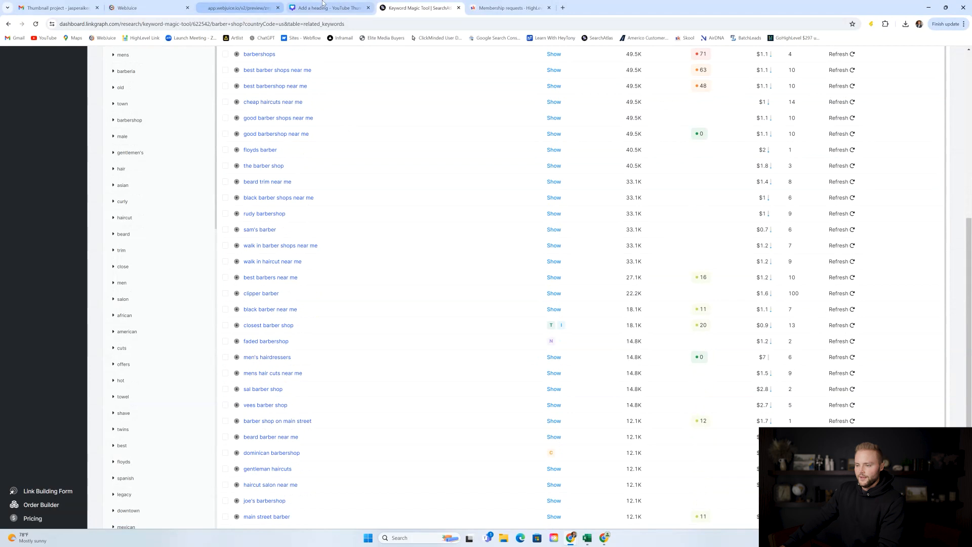
pyautogui.click(322, 5)
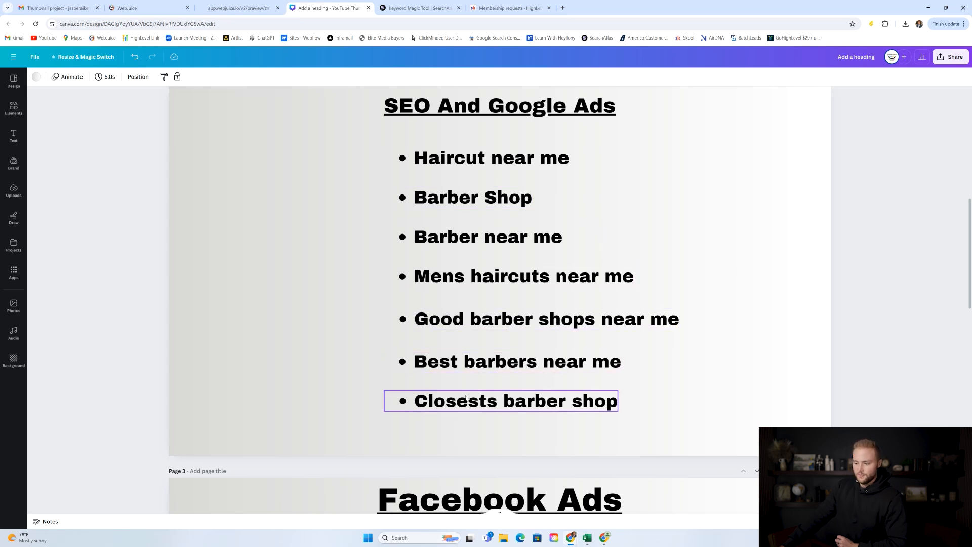
pyautogui.click(421, 7)
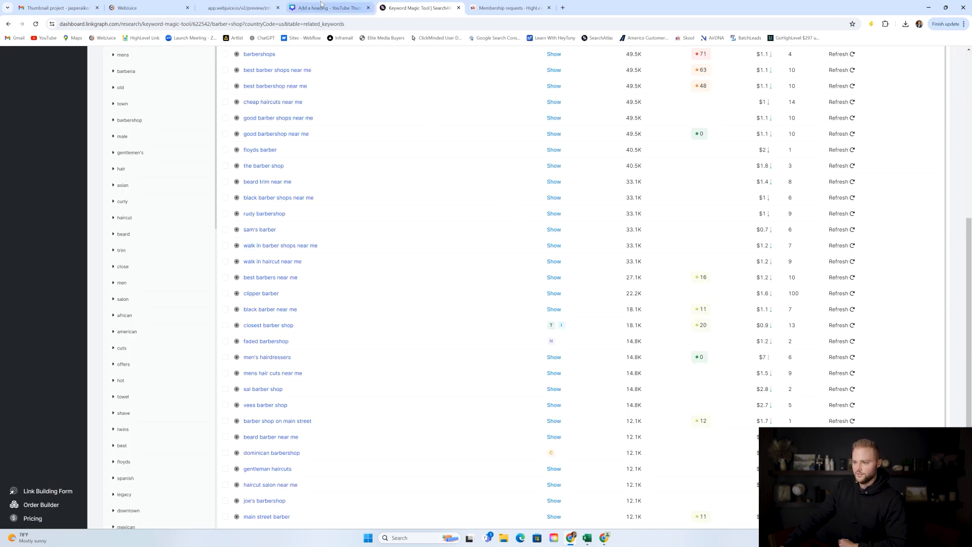
pyautogui.click(306, 9)
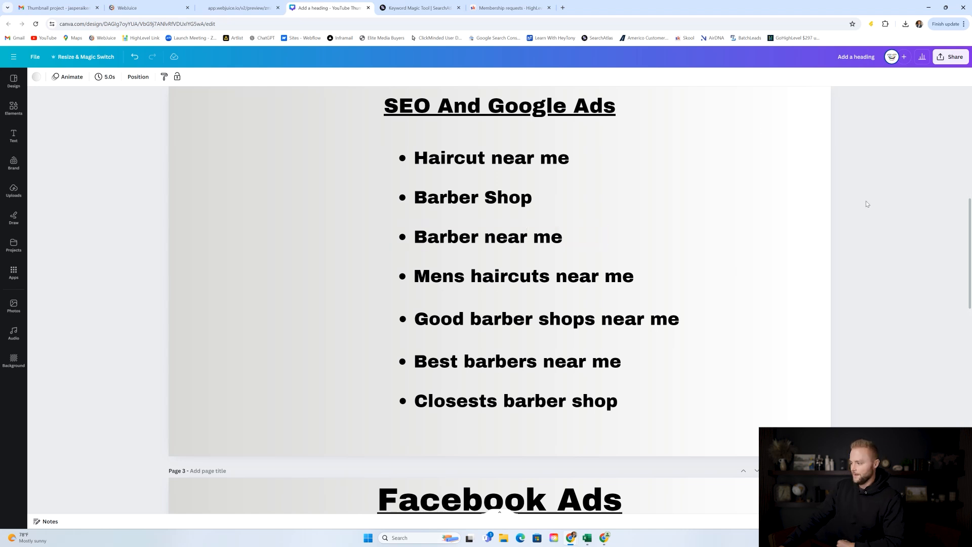
# Scroll the Canva outline to Page 3's four Facebook Ads flyers, including Bro's Discount.
pyautogui.scroll(-7, 867, 204)
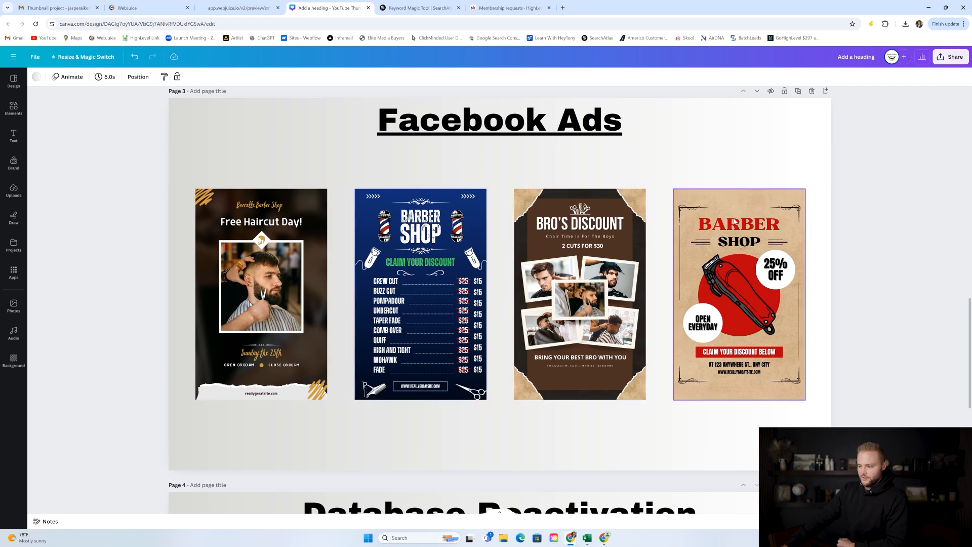
pyautogui.scroll(-2, 681, 120)
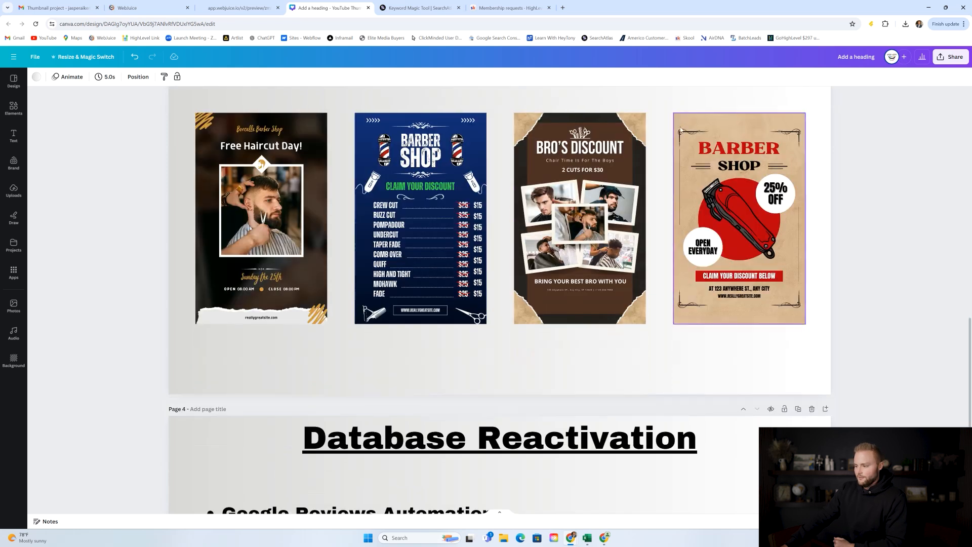
pyautogui.scroll(1, 355, 202)
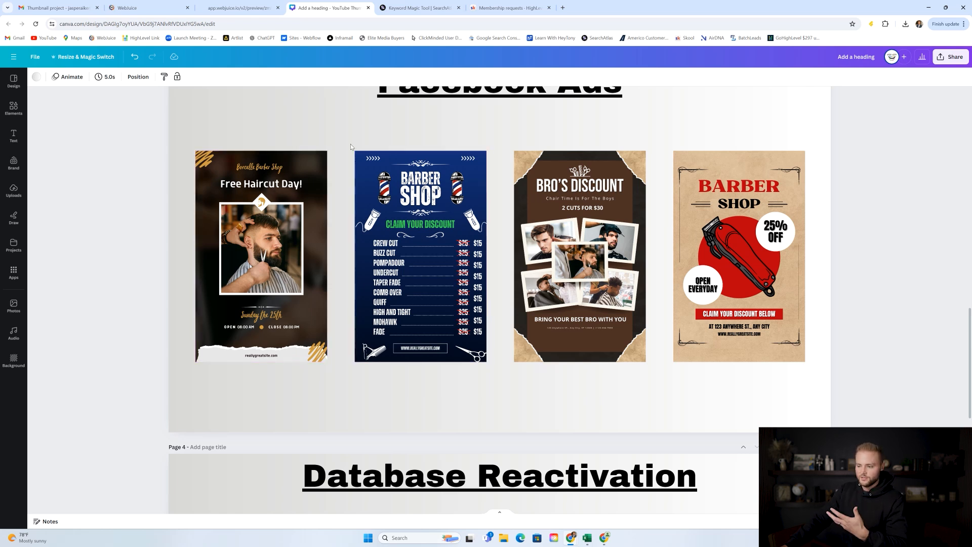
pyautogui.scroll(1, 345, 139)
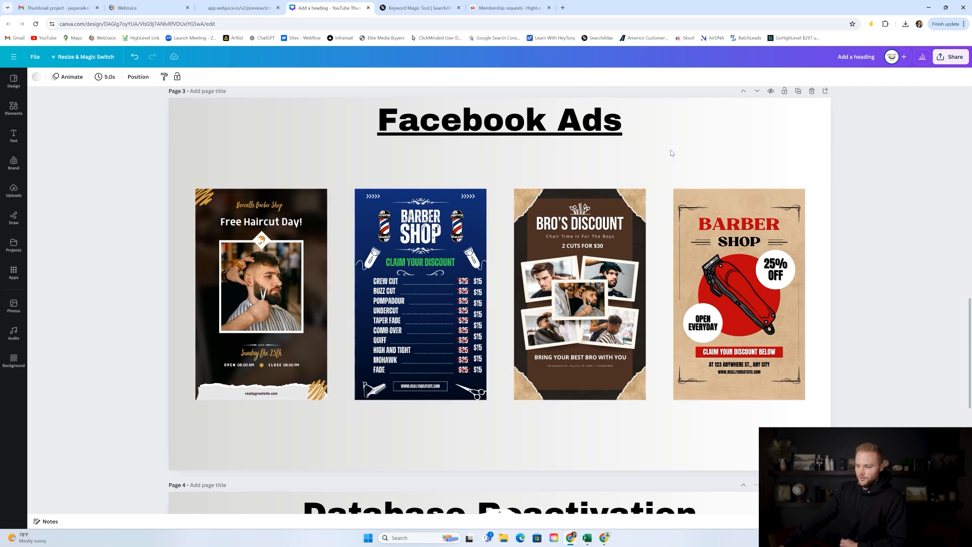
# Open the WebJuice media library of uploaded flyers and compare it with the Canva outline.
pyautogui.click(144, 8)
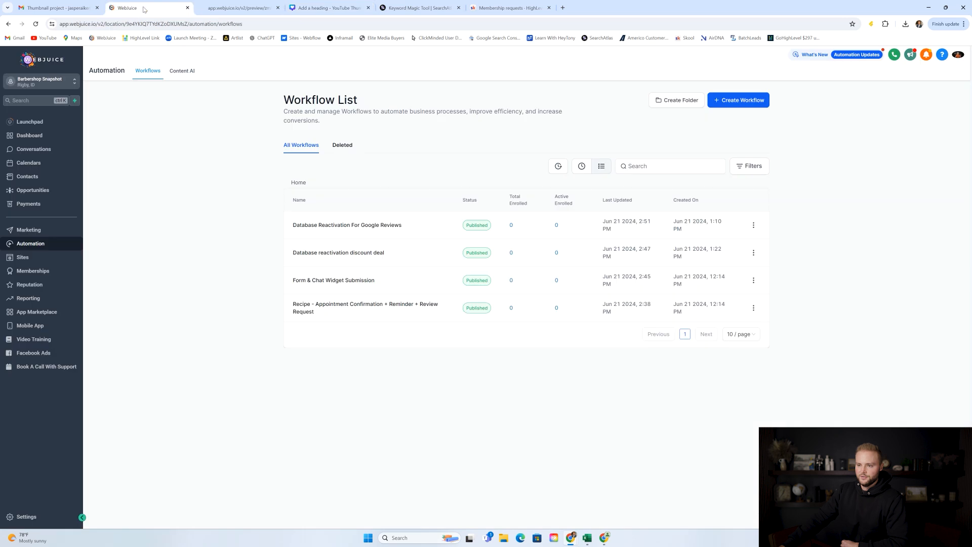
pyautogui.click(29, 516)
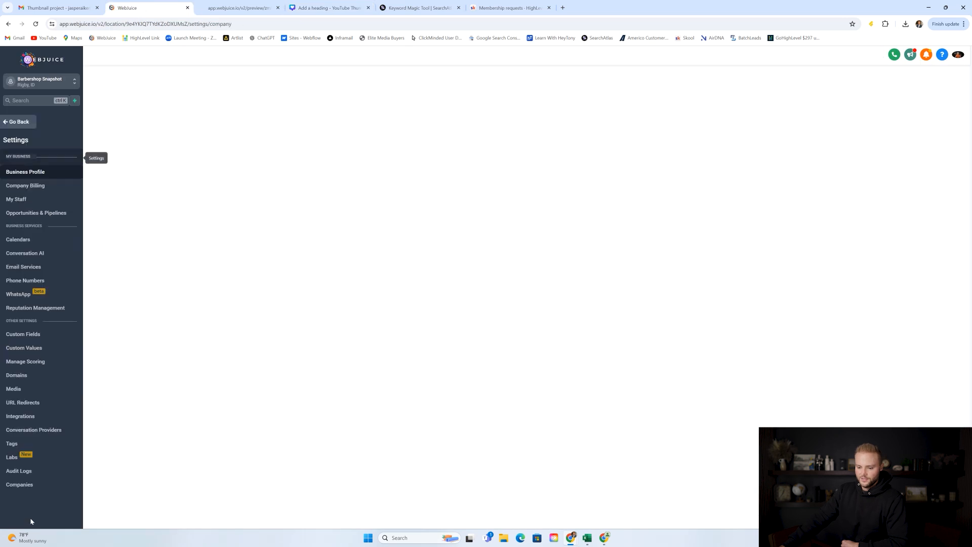
pyautogui.click(33, 386)
pyautogui.click(529, 201)
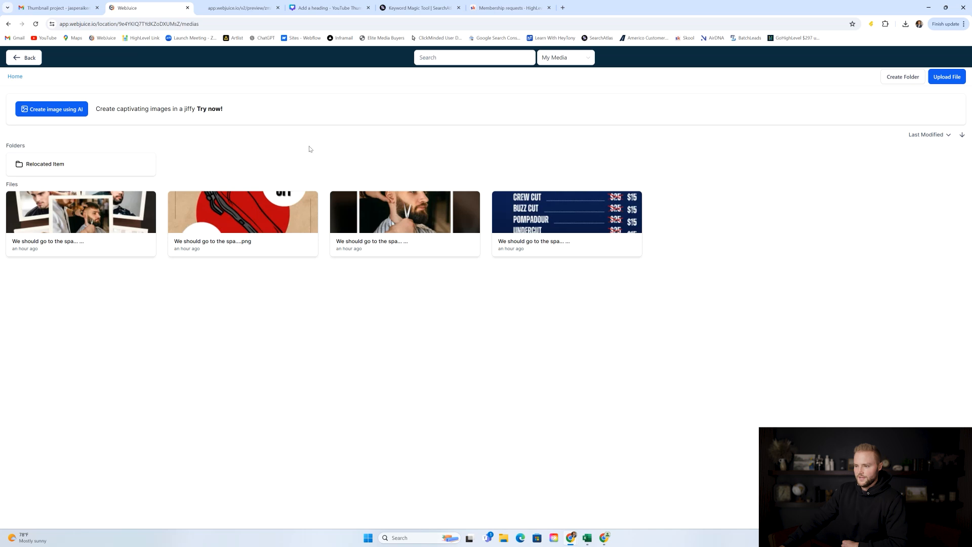
pyautogui.click(315, 3)
pyautogui.scroll(-5, 534, 153)
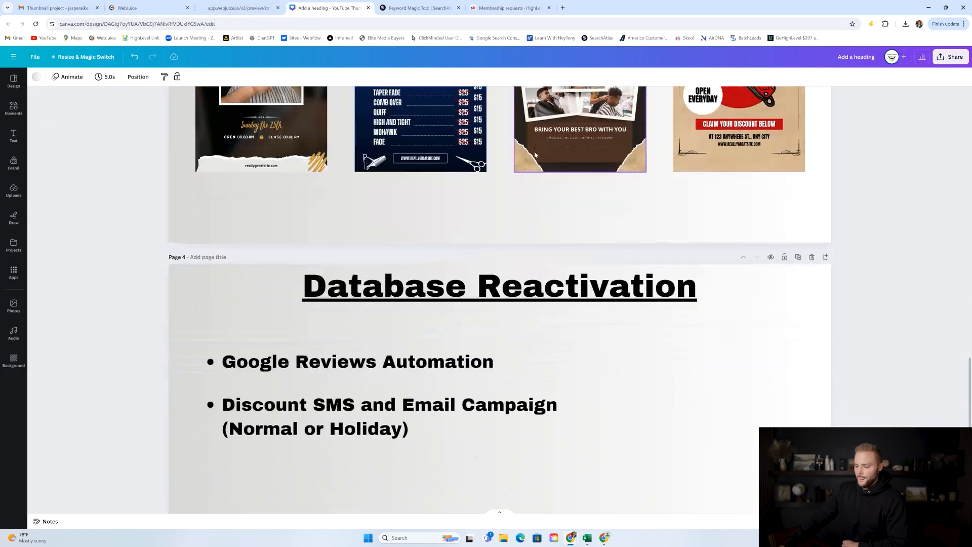
pyautogui.scroll(-2, 535, 155)
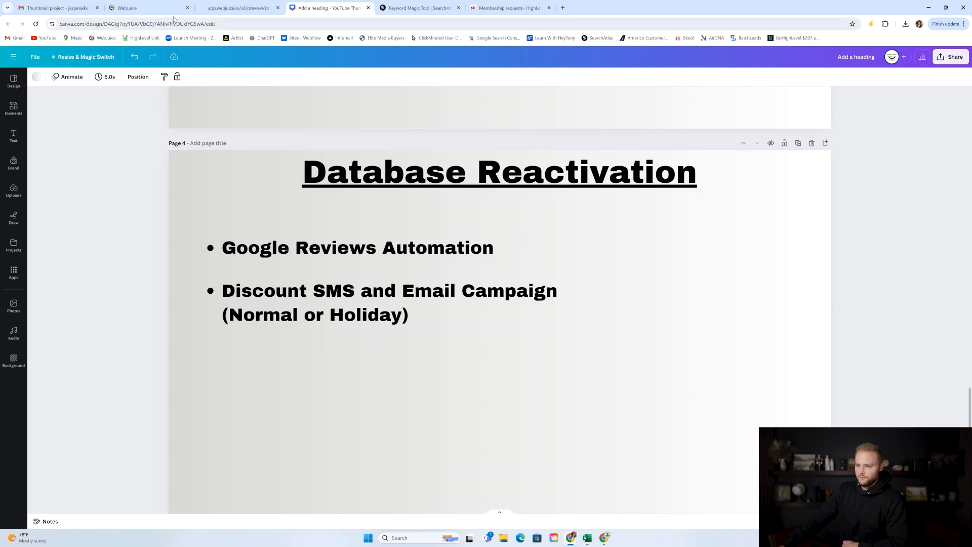
# Leave the media library and settings for the Automation workflow list.
pyautogui.click(170, 9)
pyautogui.click(34, 58)
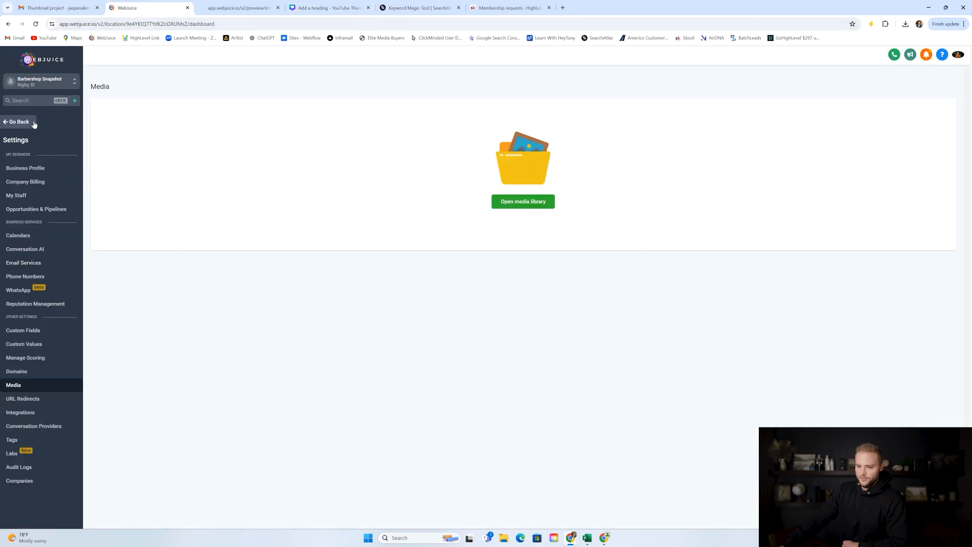
pyautogui.click(35, 123)
pyautogui.click(55, 244)
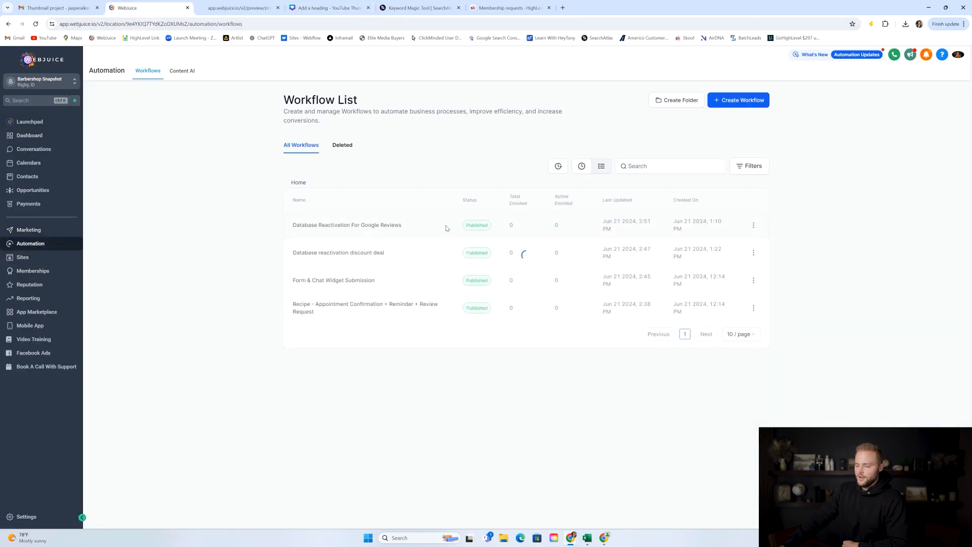